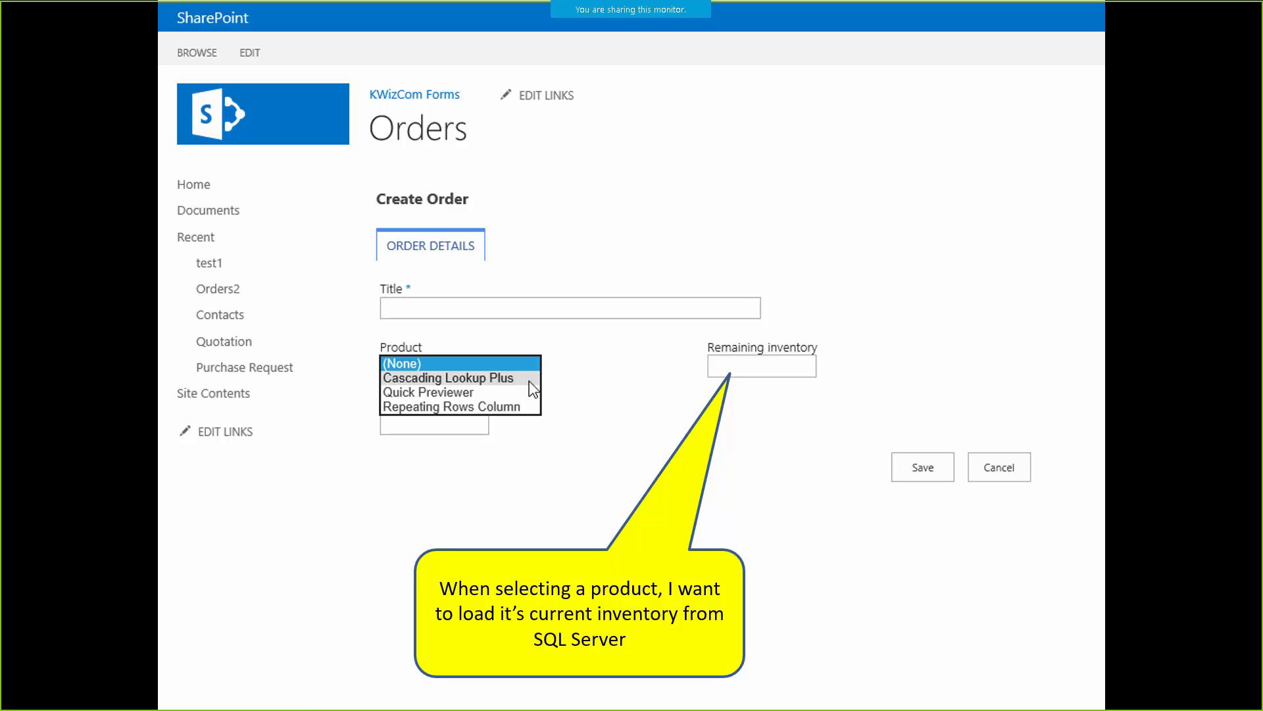
Switch to the OrdersTest list in the browser and start a new item with Cascading Lookup as the product
key(Escape)
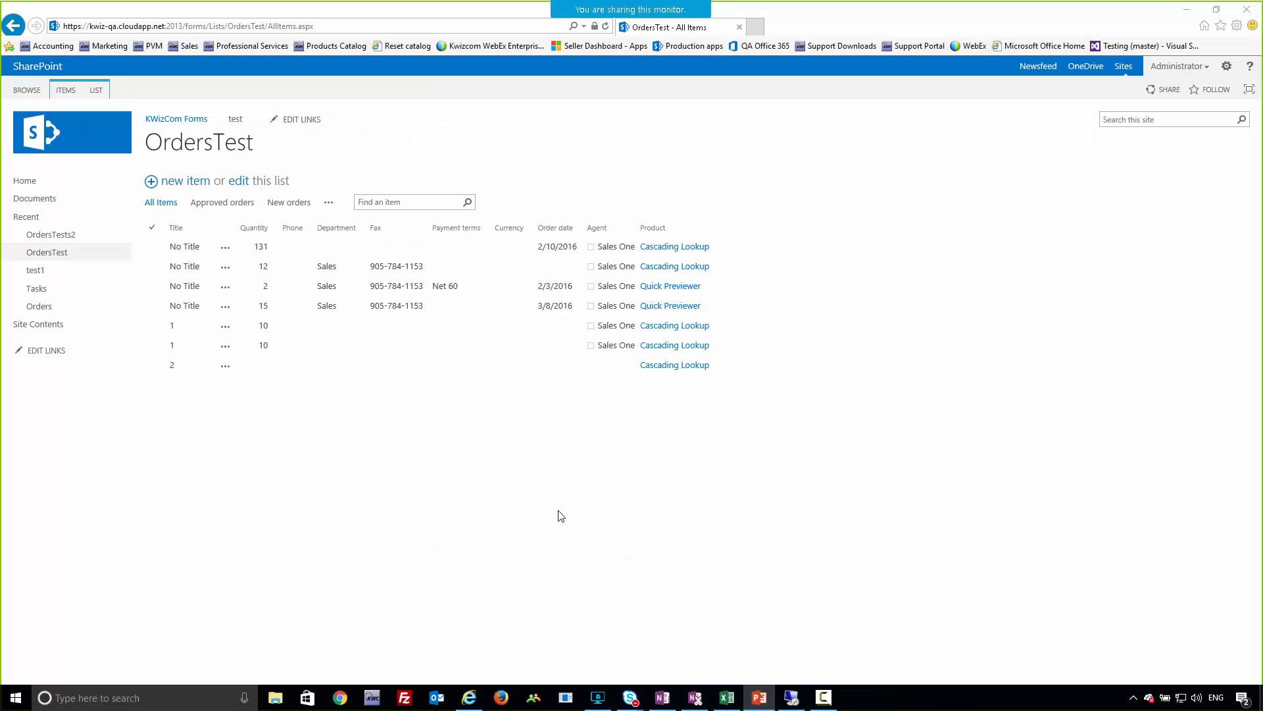
click(478, 511)
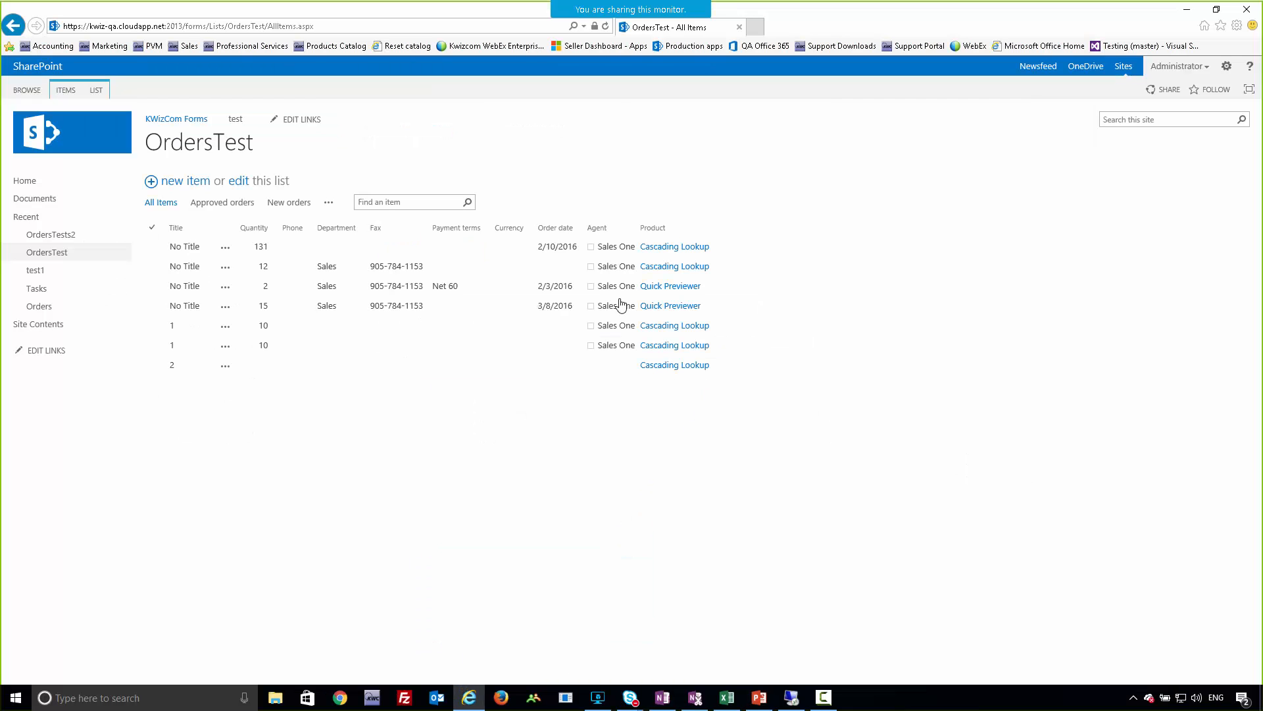
click(186, 181)
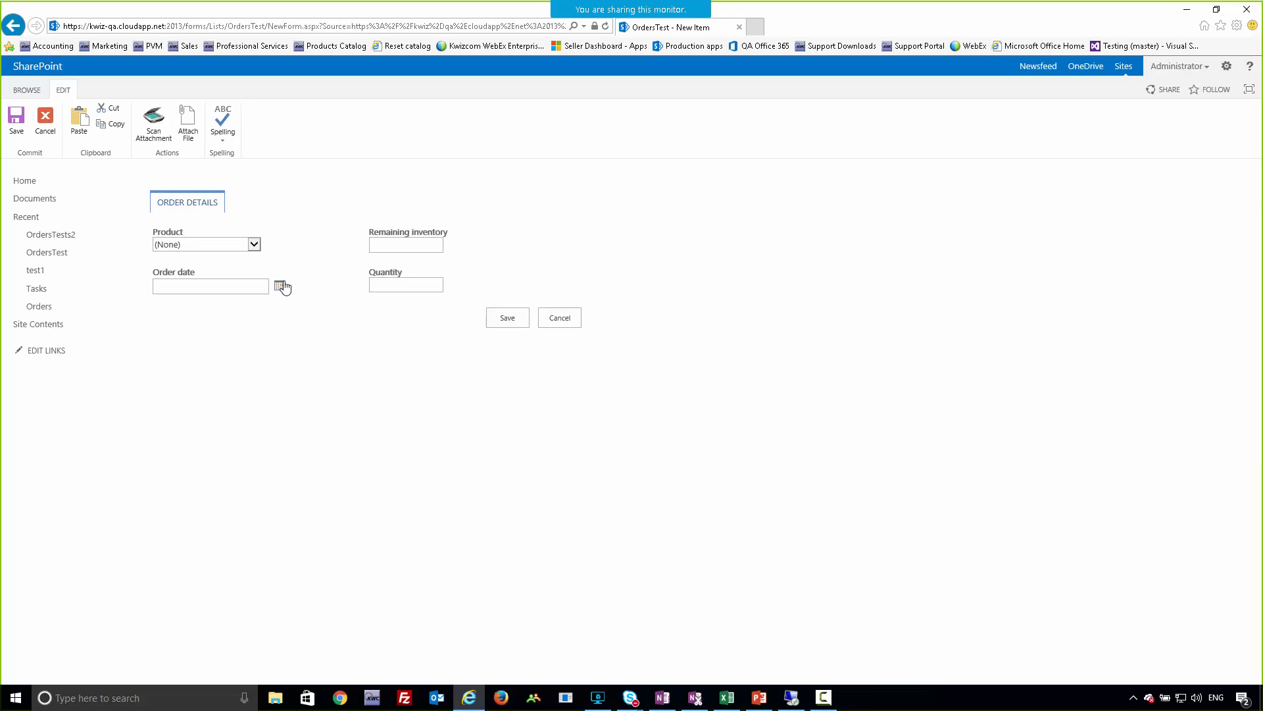
click(255, 244)
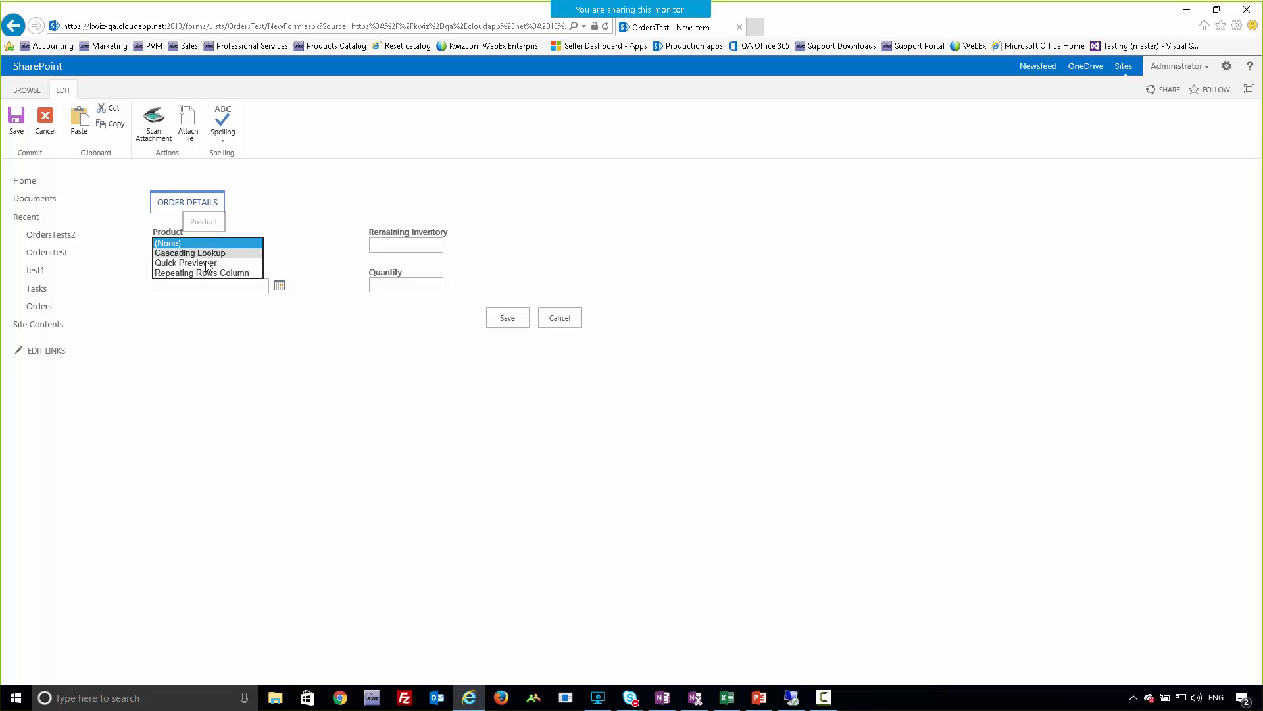
click(208, 253)
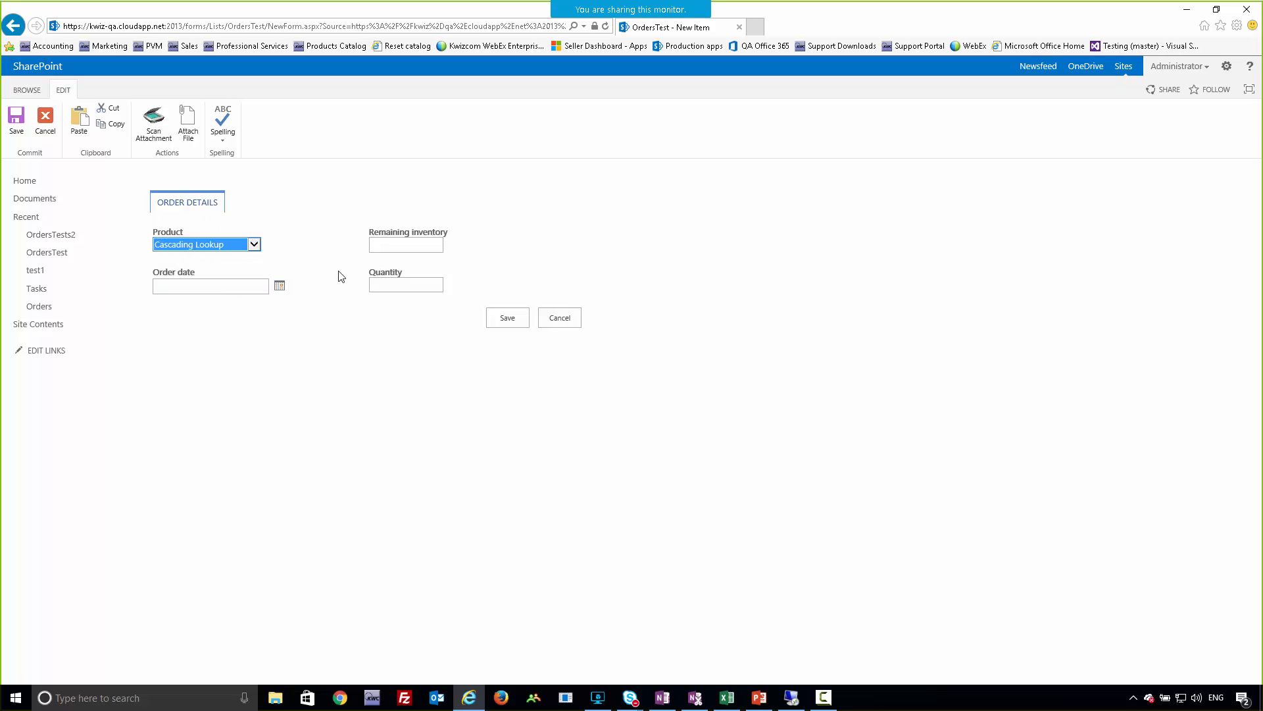
click(403, 242)
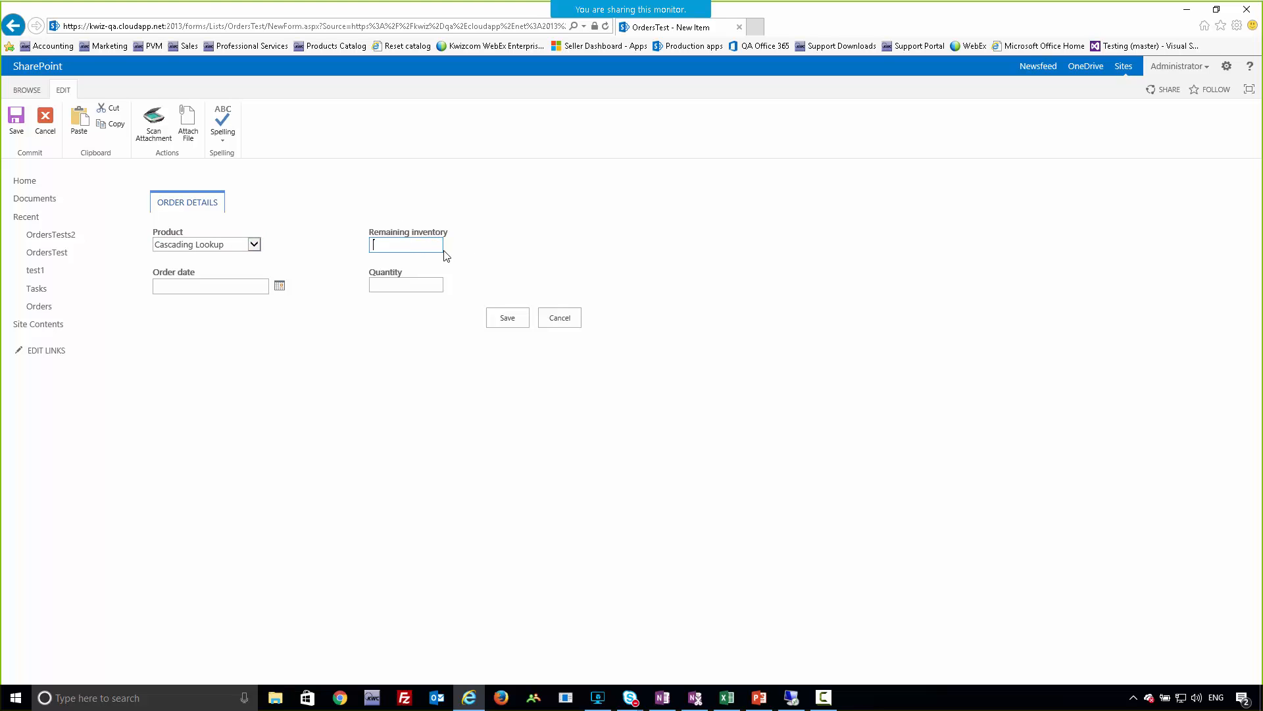
drag(367, 232, 457, 226)
click(506, 255)
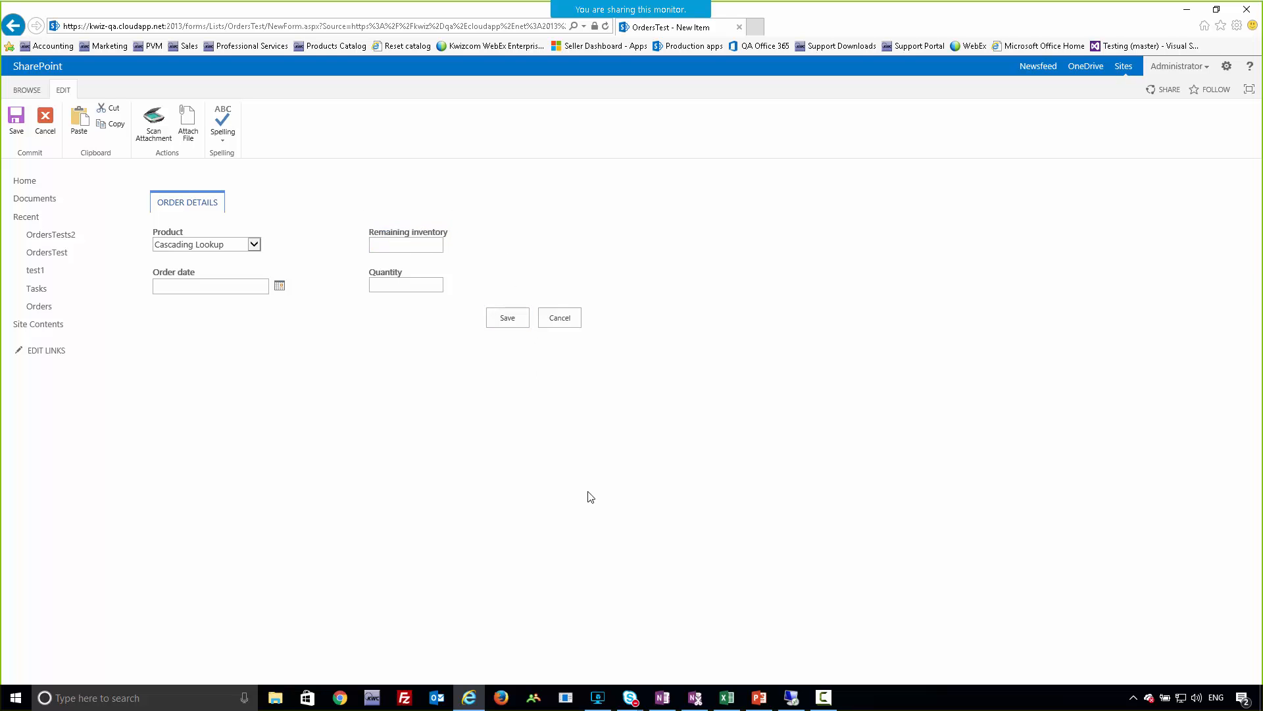
Switch to SQL Server Management Studio and examine the available quantities in the CRM database's dbo.Inventory table
click(793, 700)
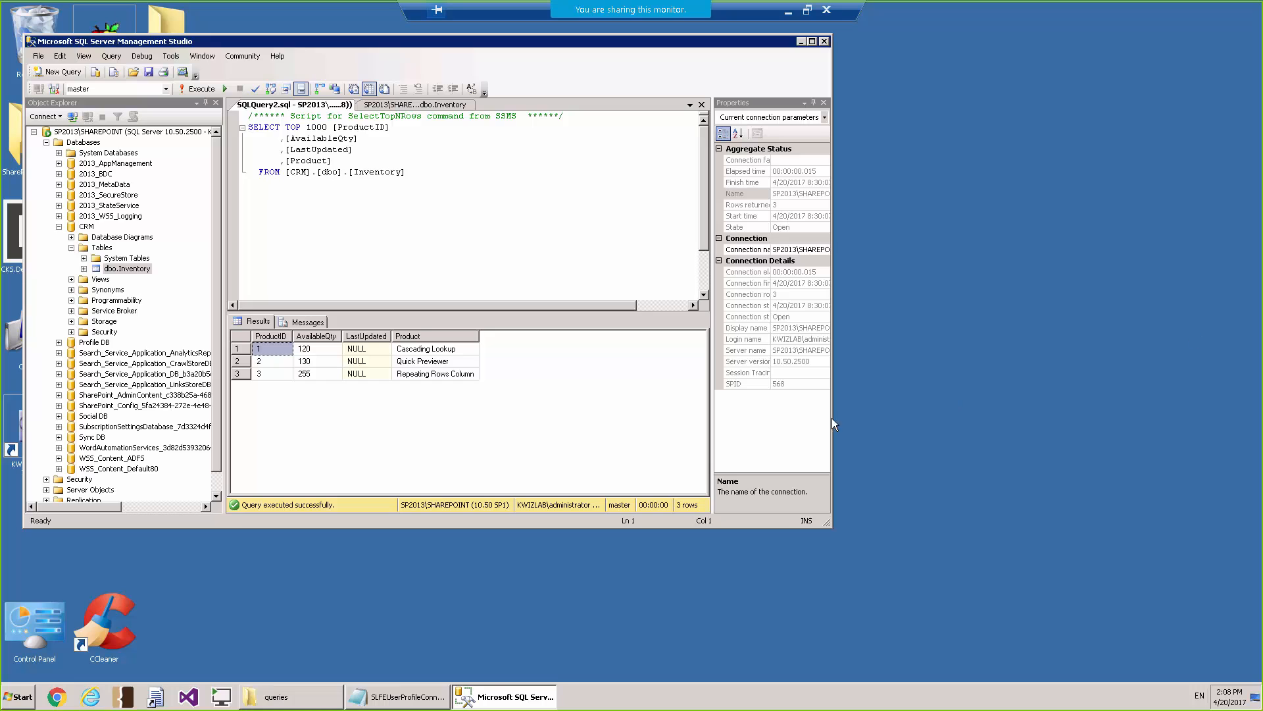
drag(450, 45, 537, 67)
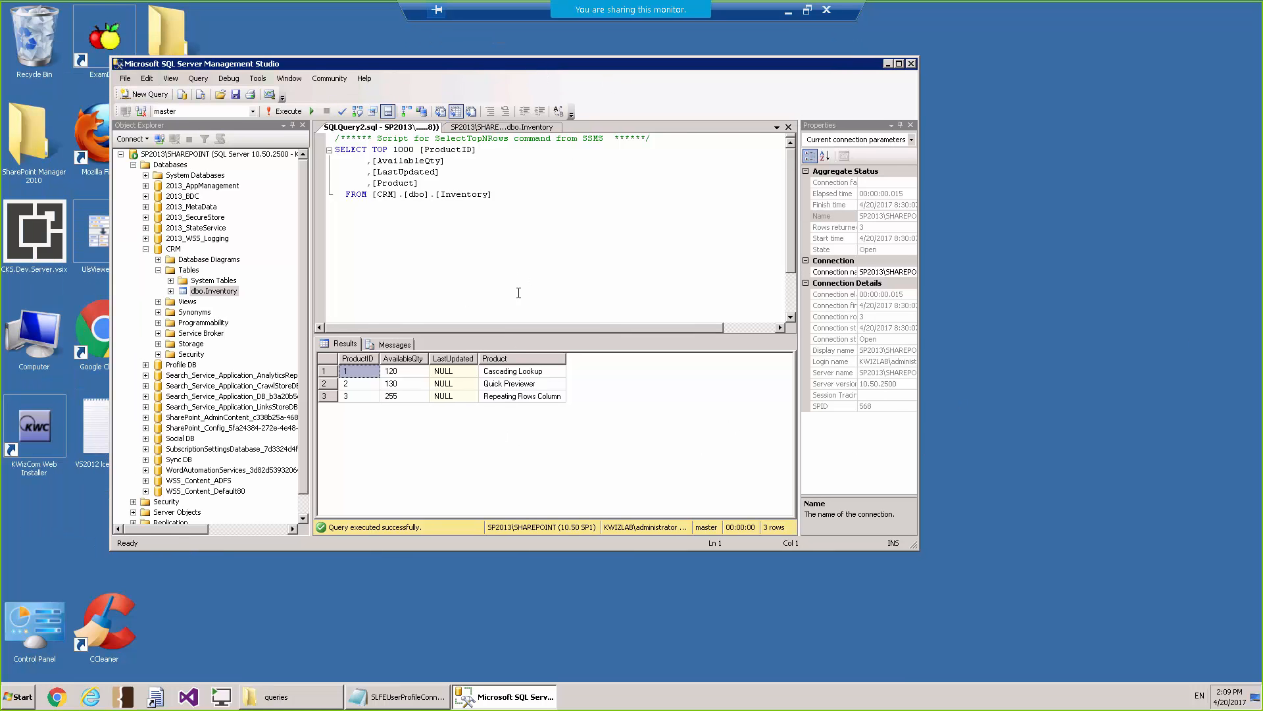
click(172, 253)
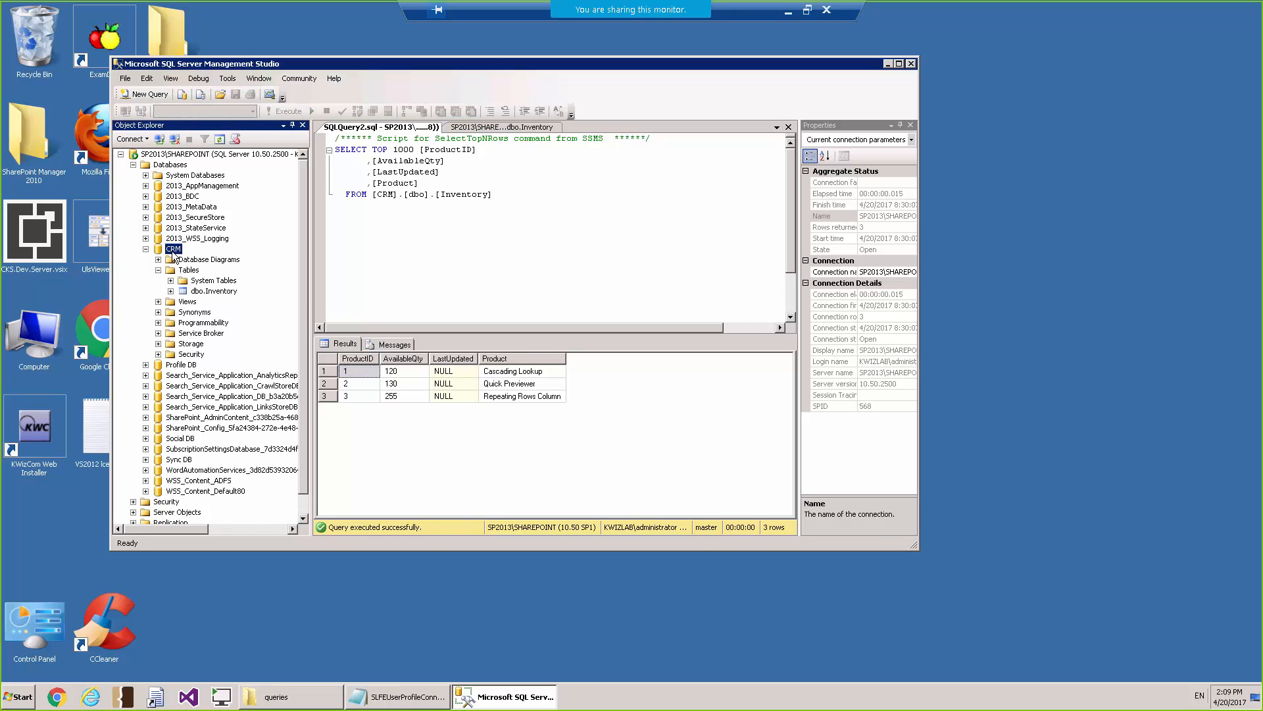
click(209, 292)
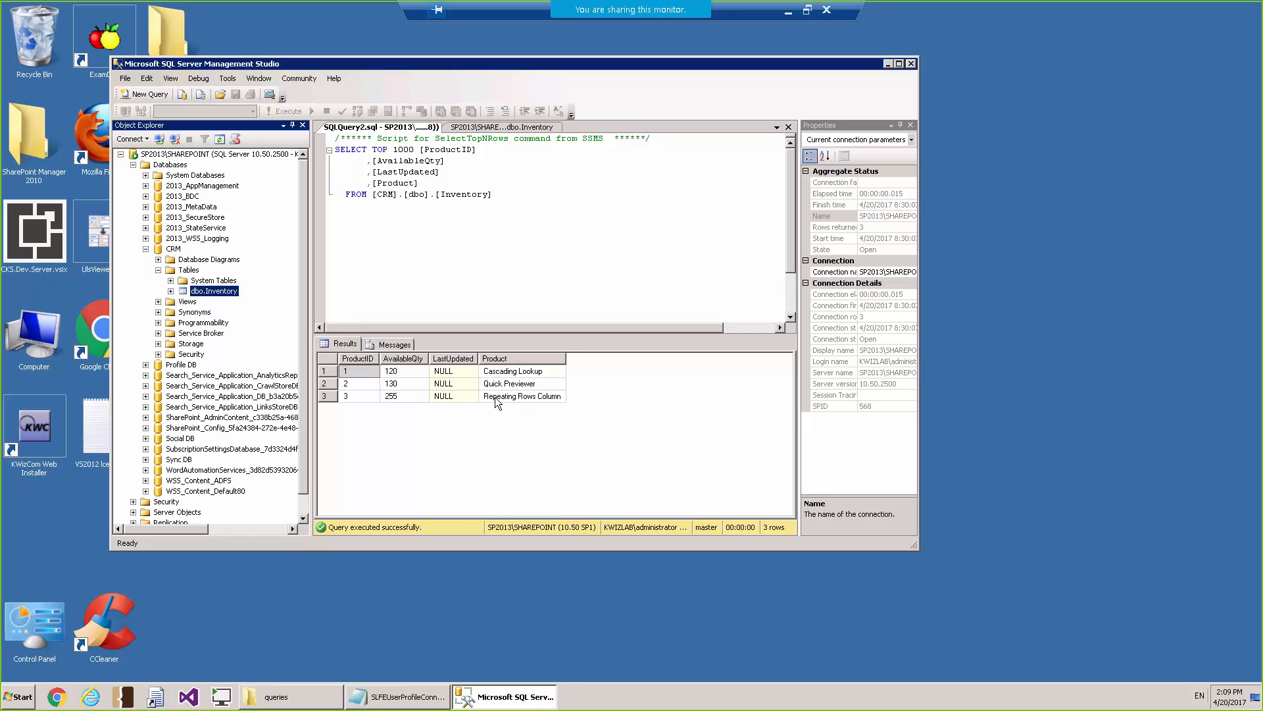
click(408, 373)
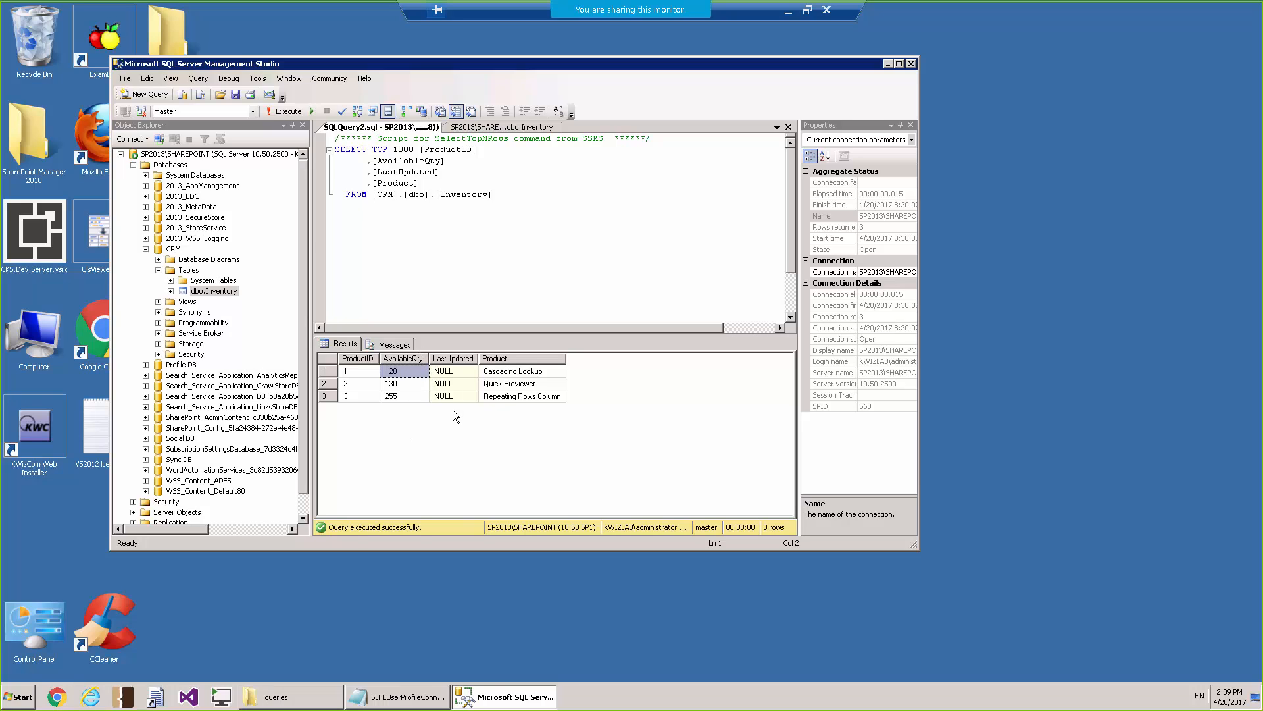
Return to the SharePoint order form, cancel the new item and open the OrdersTest list's Dynamic Default Values settings
click(788, 12)
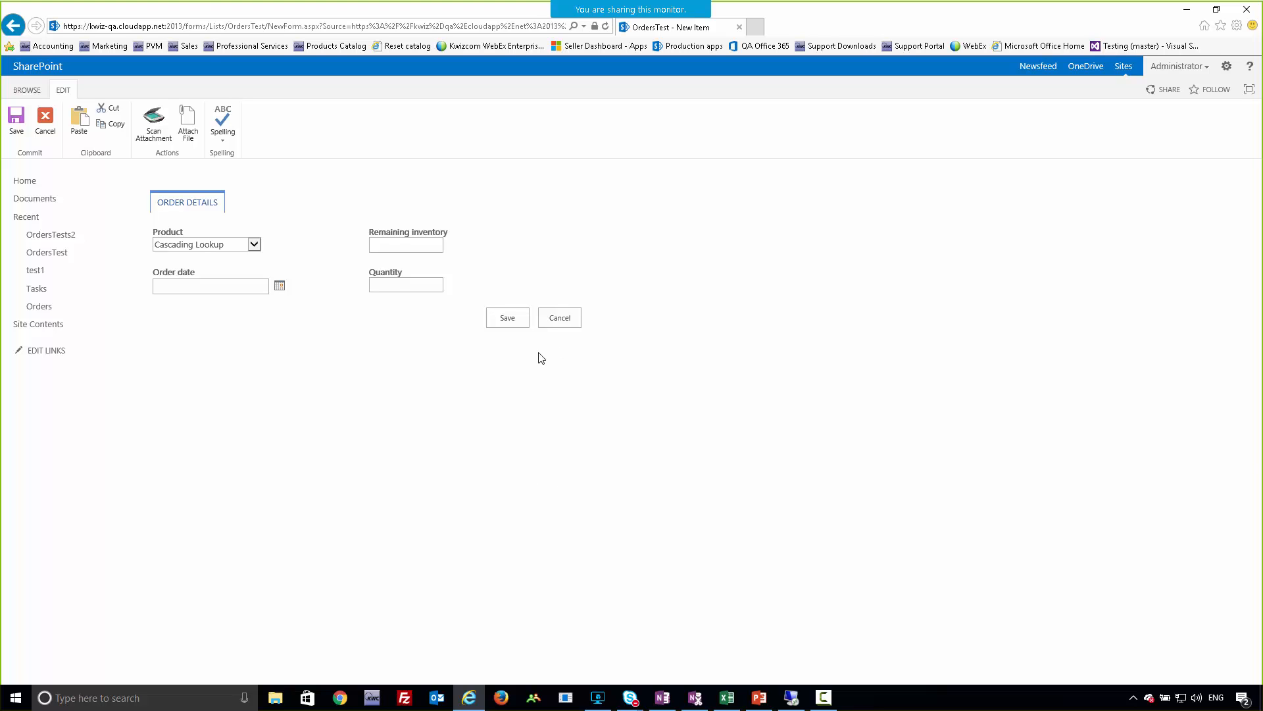
triple_click(403, 234)
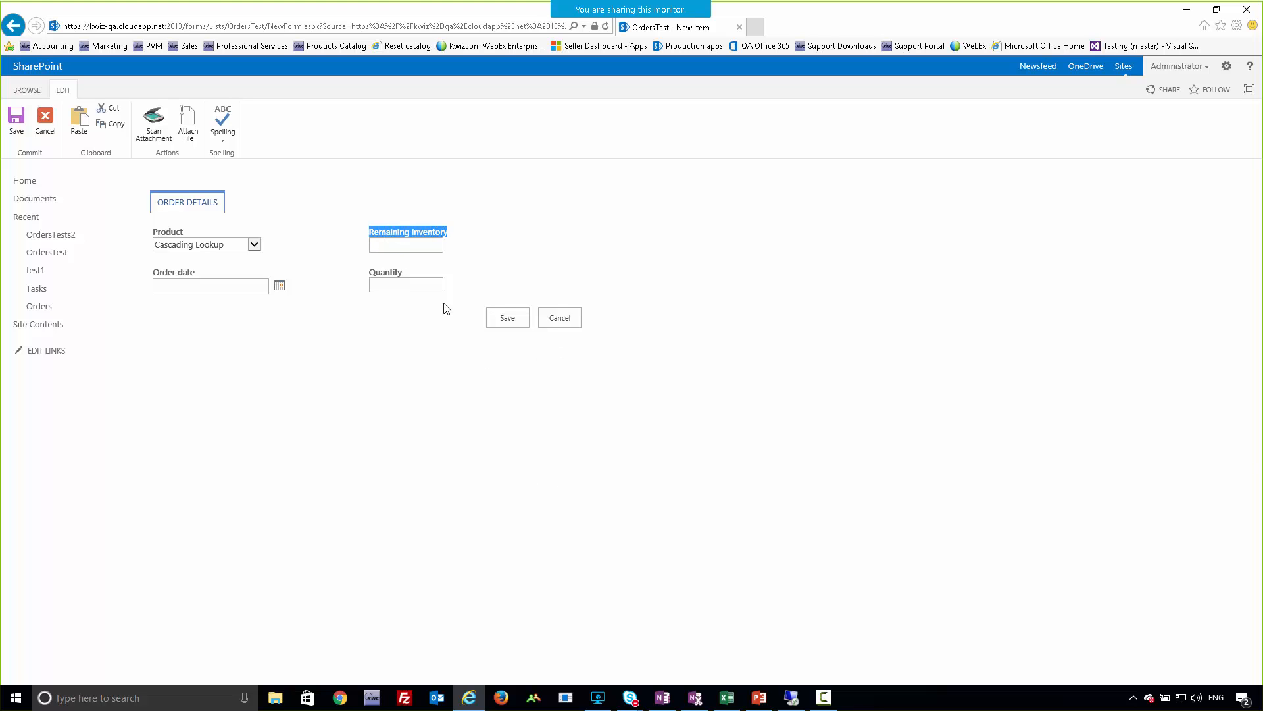
click(560, 319)
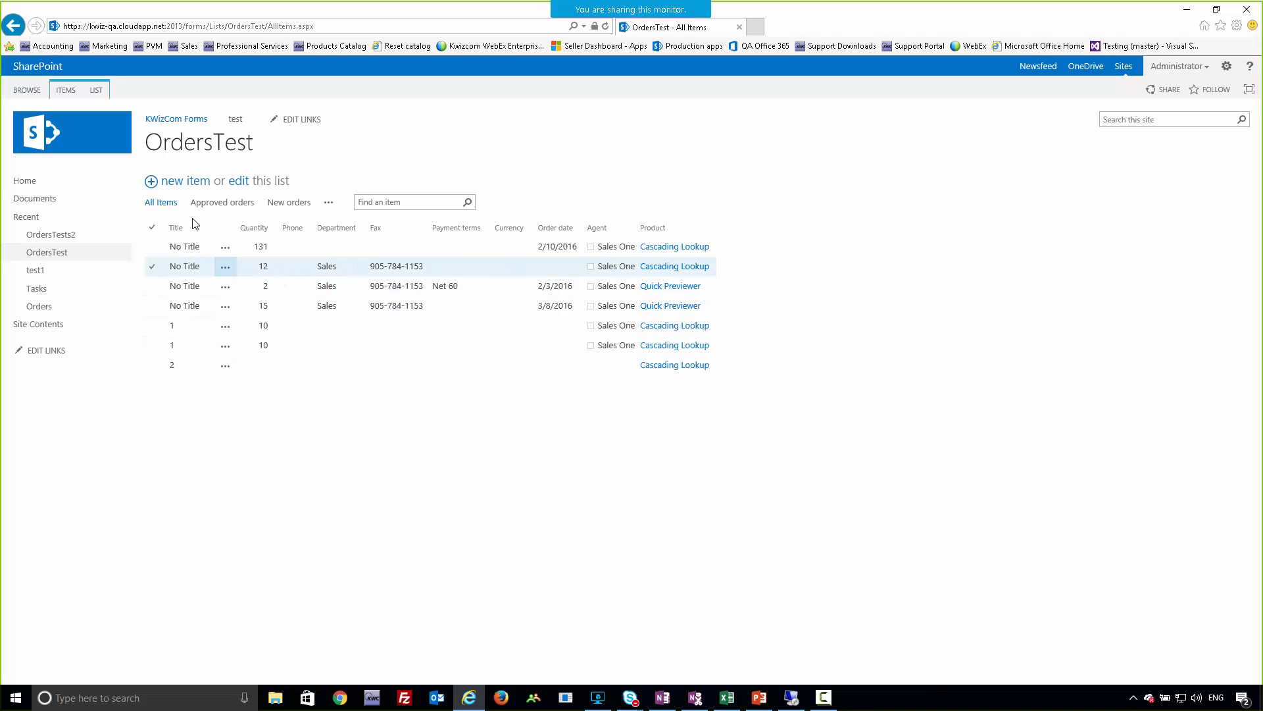
click(98, 93)
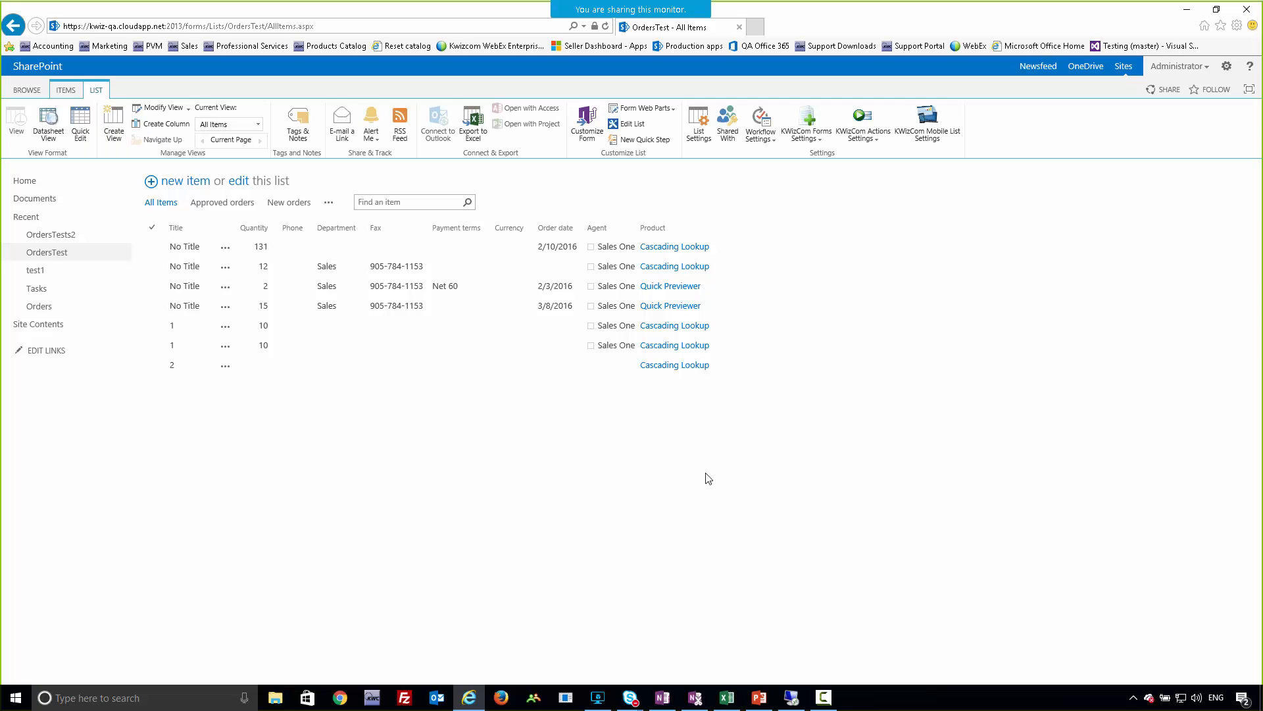
click(815, 137)
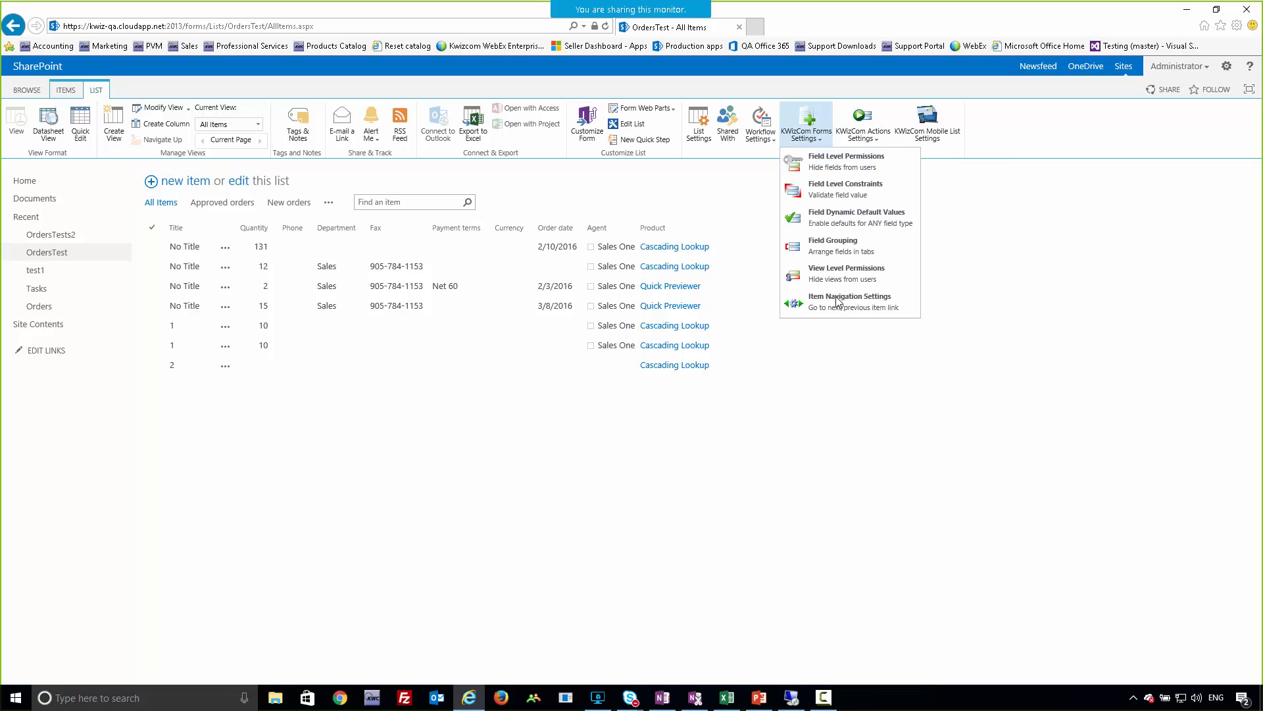
click(834, 225)
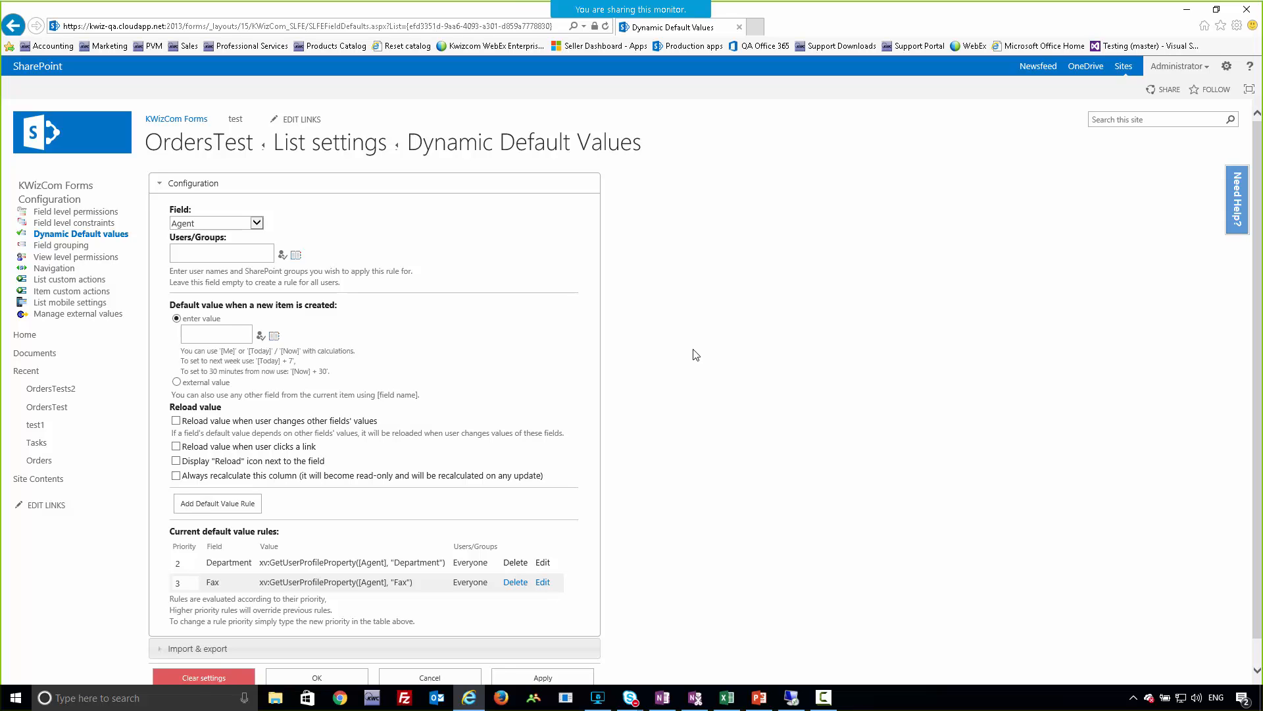
Open the OrdersTest list in a new tab and start a new item, checking its Remaining inventory field and Product choices
right_click(217, 148)
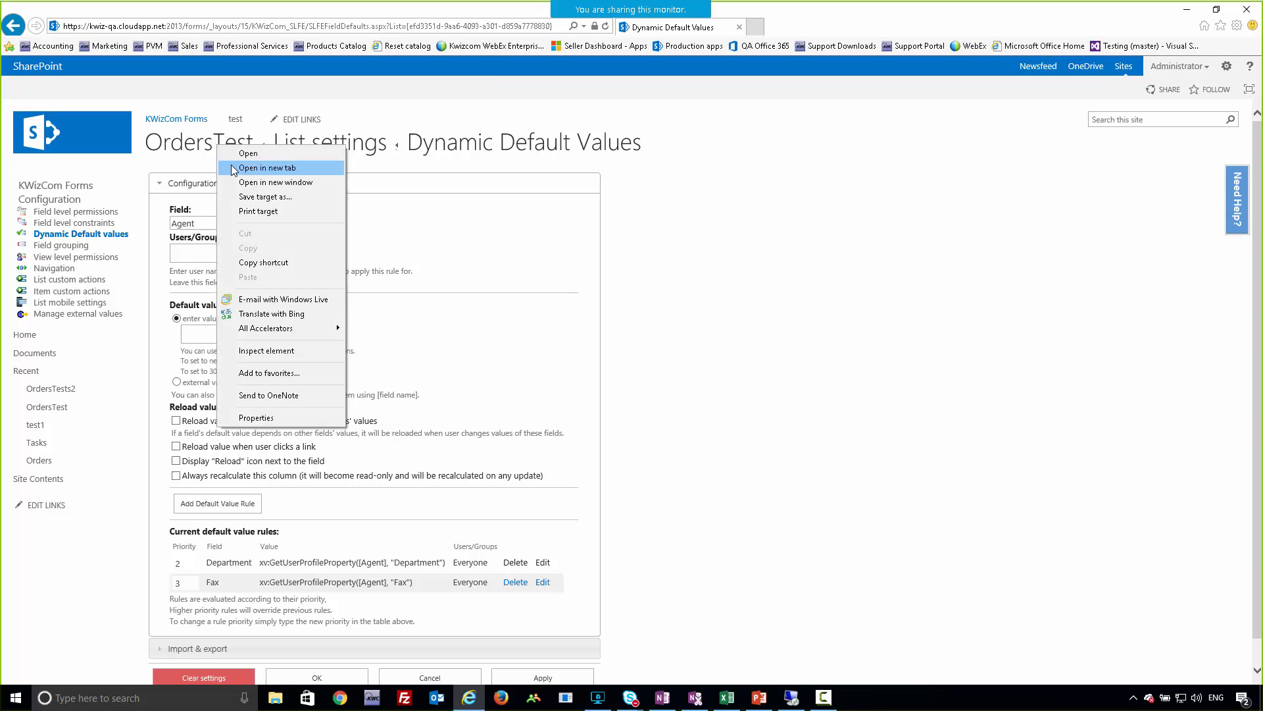
click(231, 164)
click(791, 29)
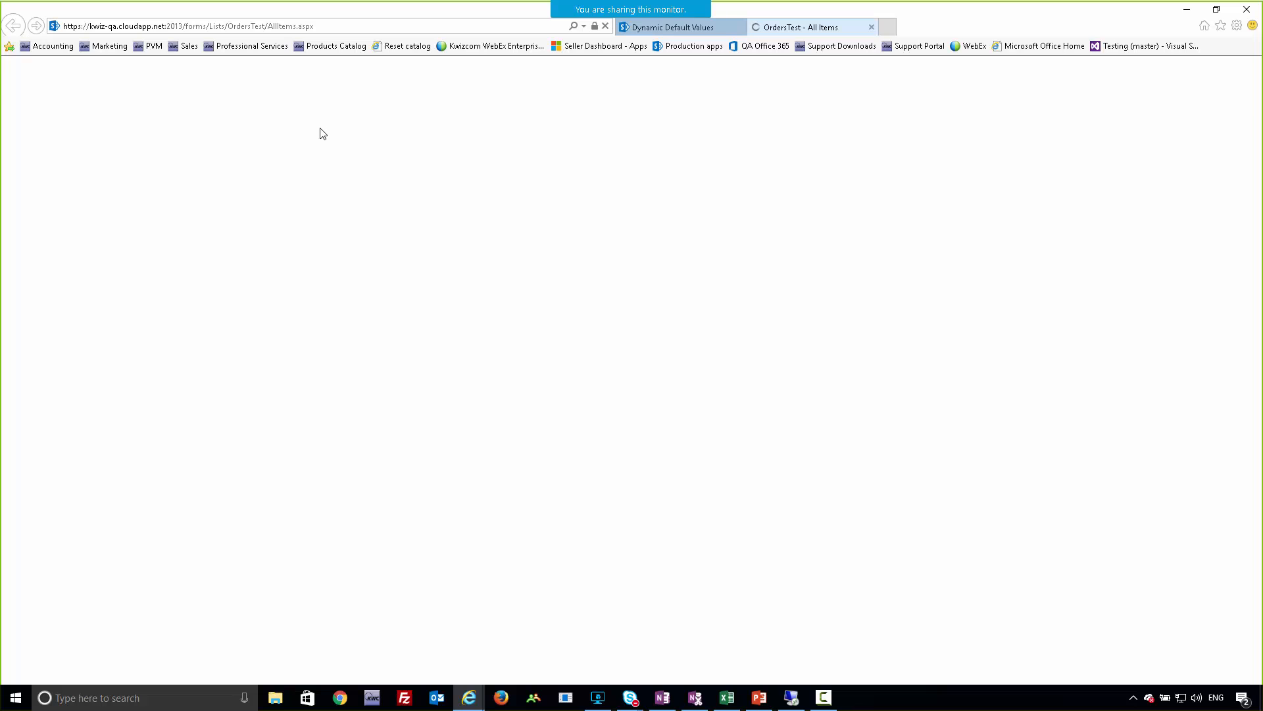
click(200, 187)
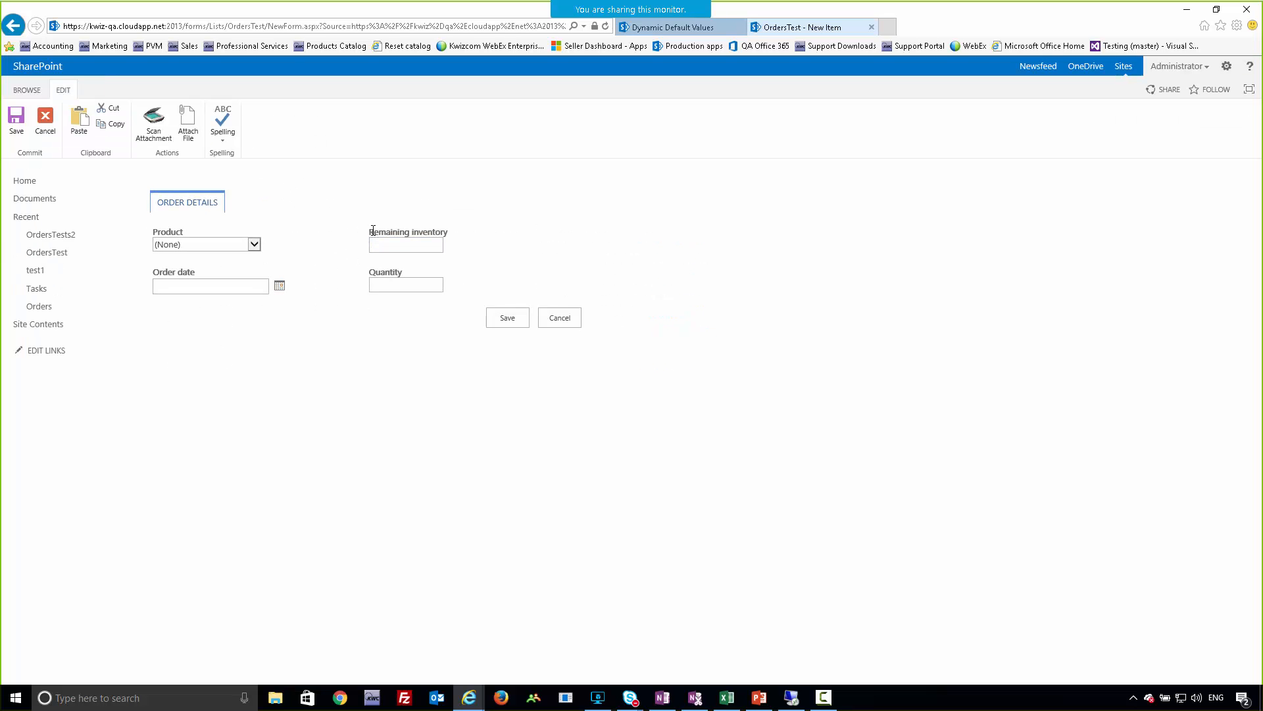
drag(380, 230, 450, 233)
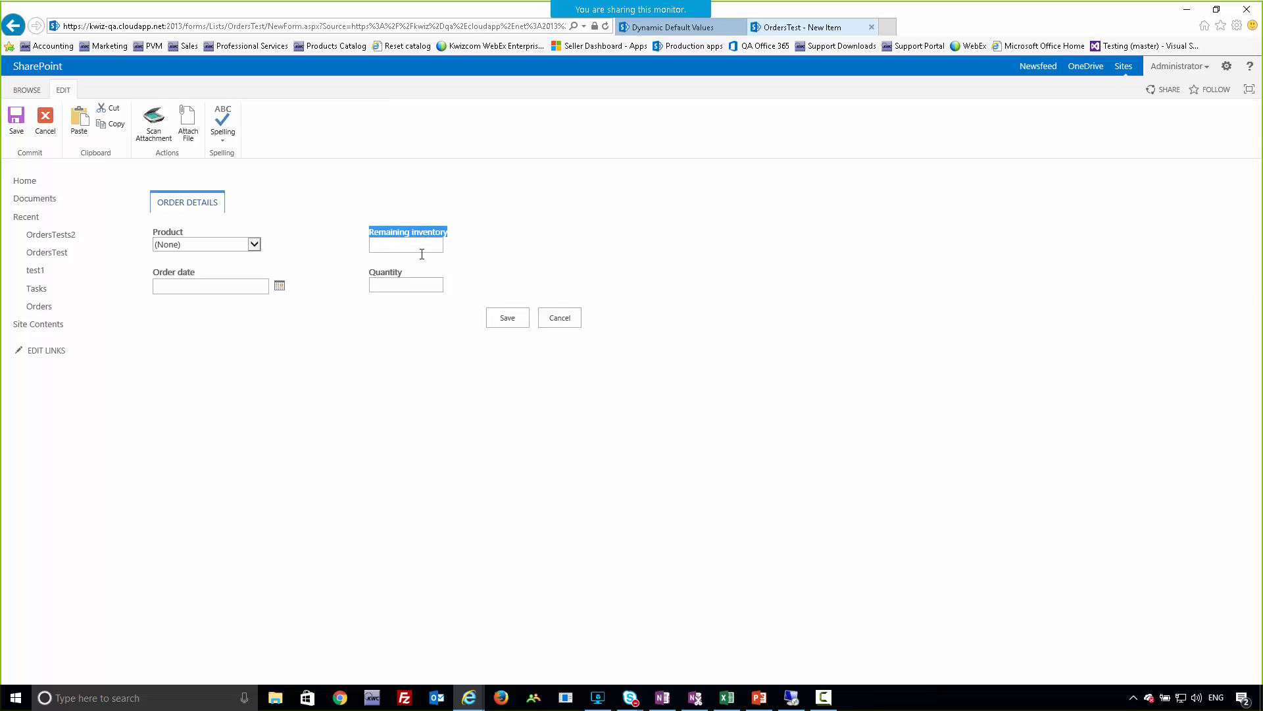
click(254, 245)
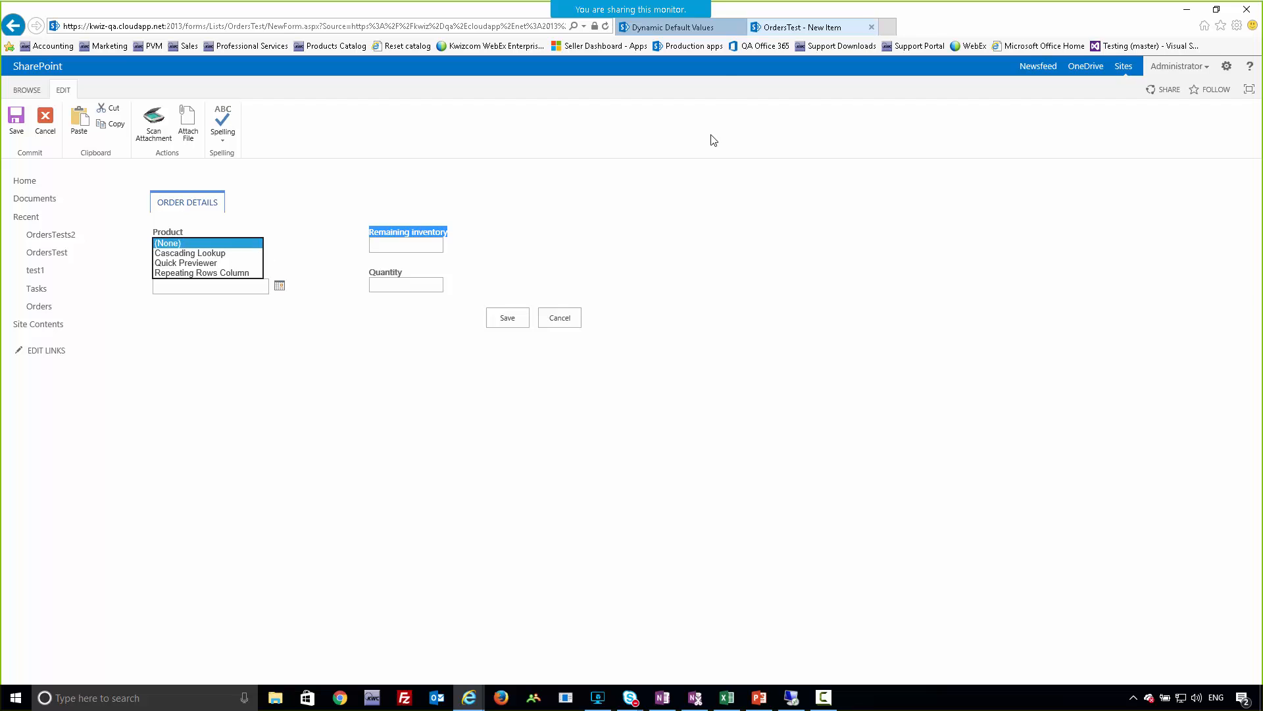
In the Dynamic Default Values settings, choose the Remaining inventory field, set its default to an external value and open the value picker
click(691, 30)
click(226, 224)
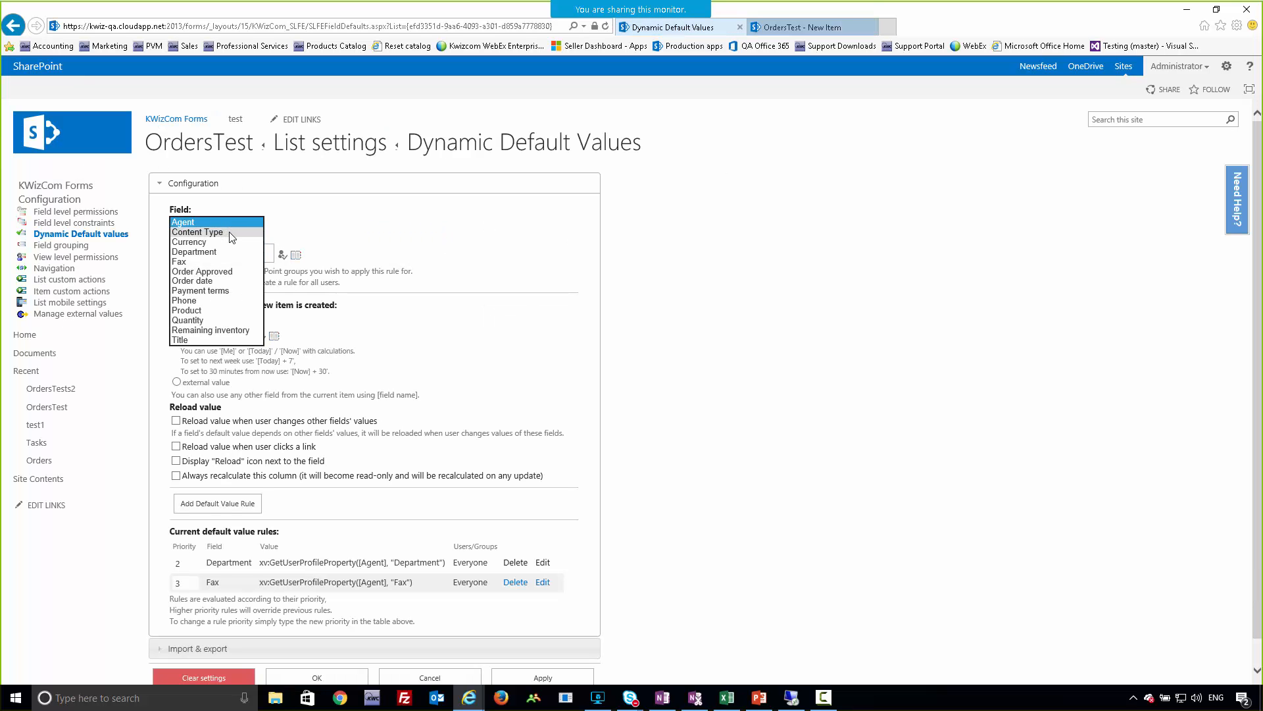
click(214, 330)
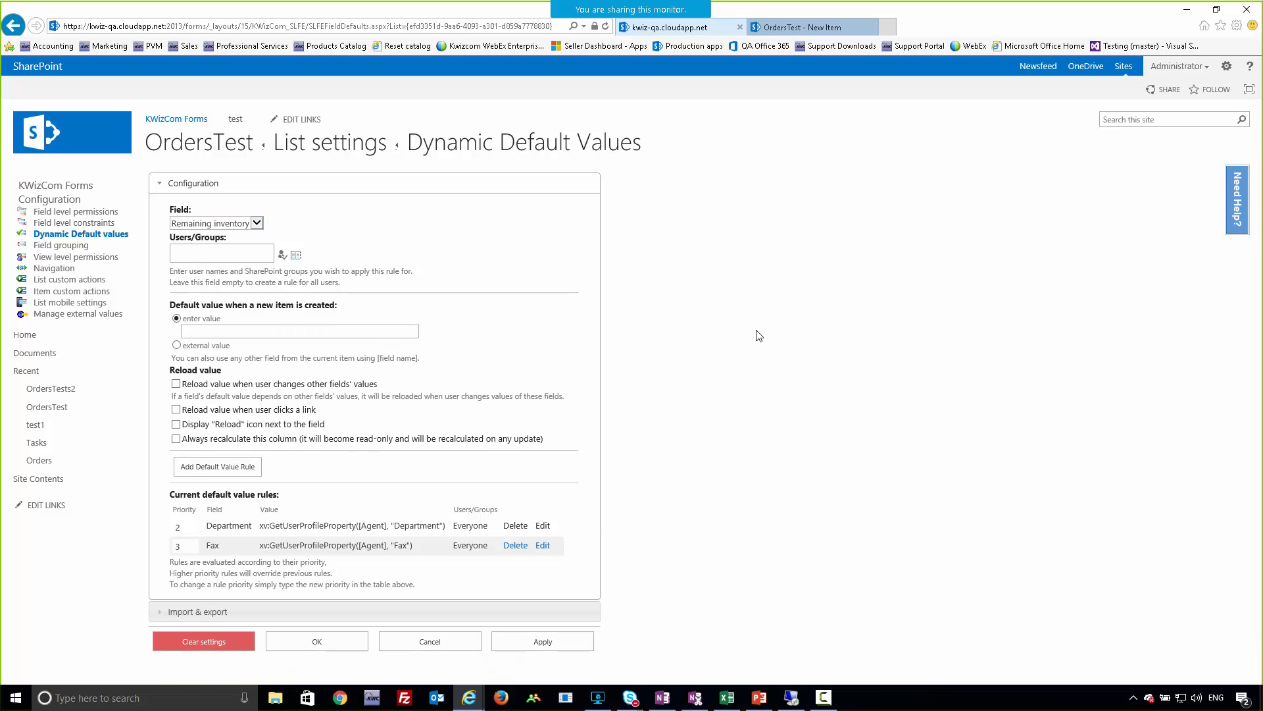
click(219, 331)
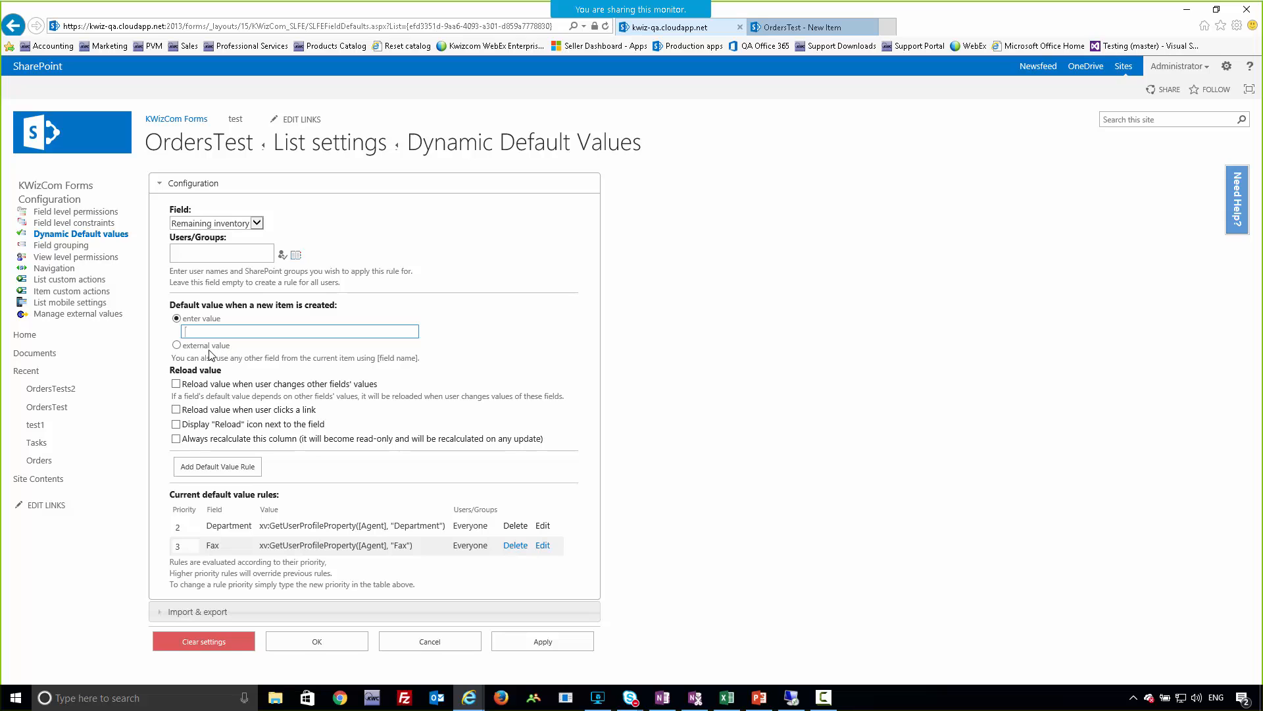
click(176, 346)
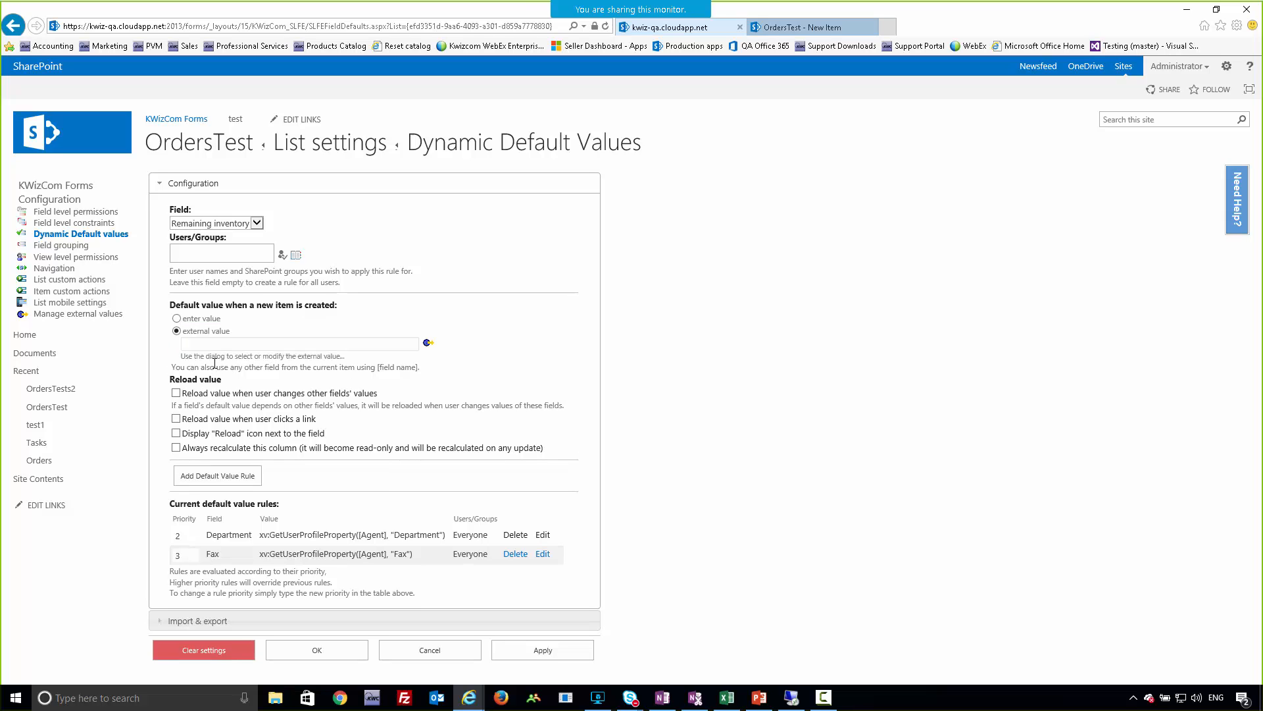
drag(227, 334, 184, 333)
click(665, 358)
click(427, 350)
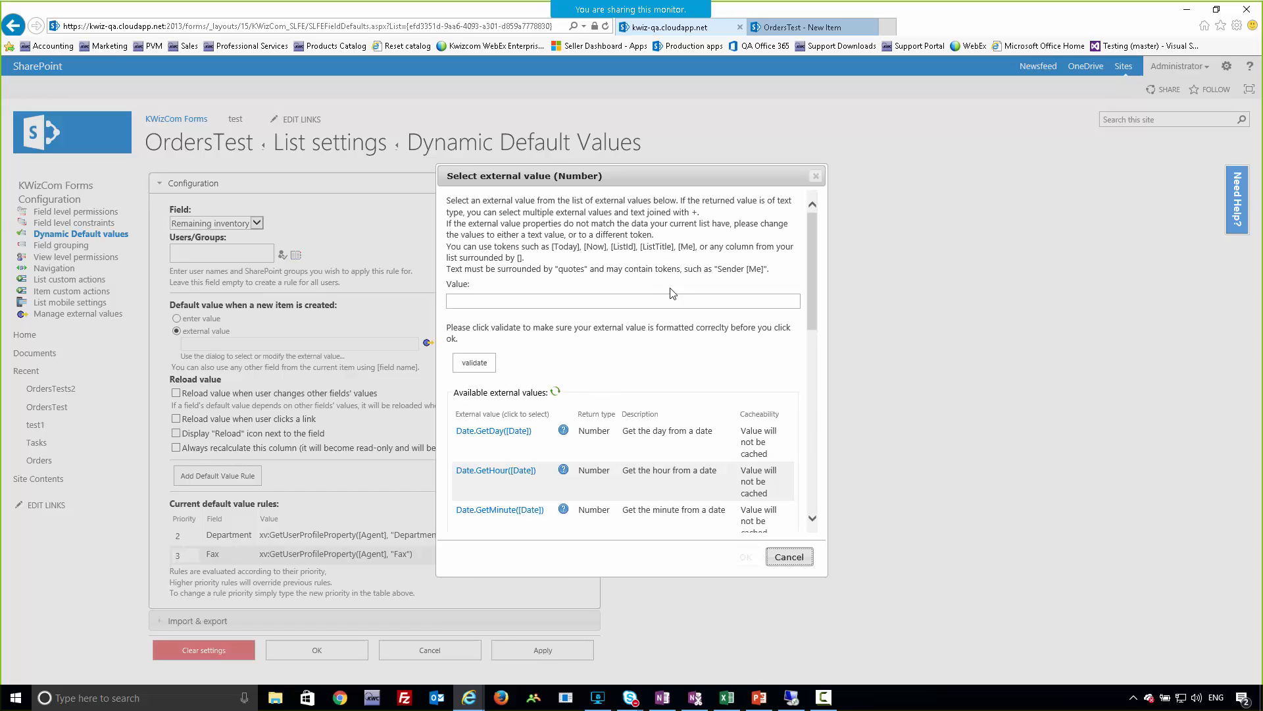
Browse the available external values and select GetProductInventory([Product])
mouse_move(814, 289)
mouse_down()
mouse_move(823, 354)
mouse_move(817, 291)
mouse_up()
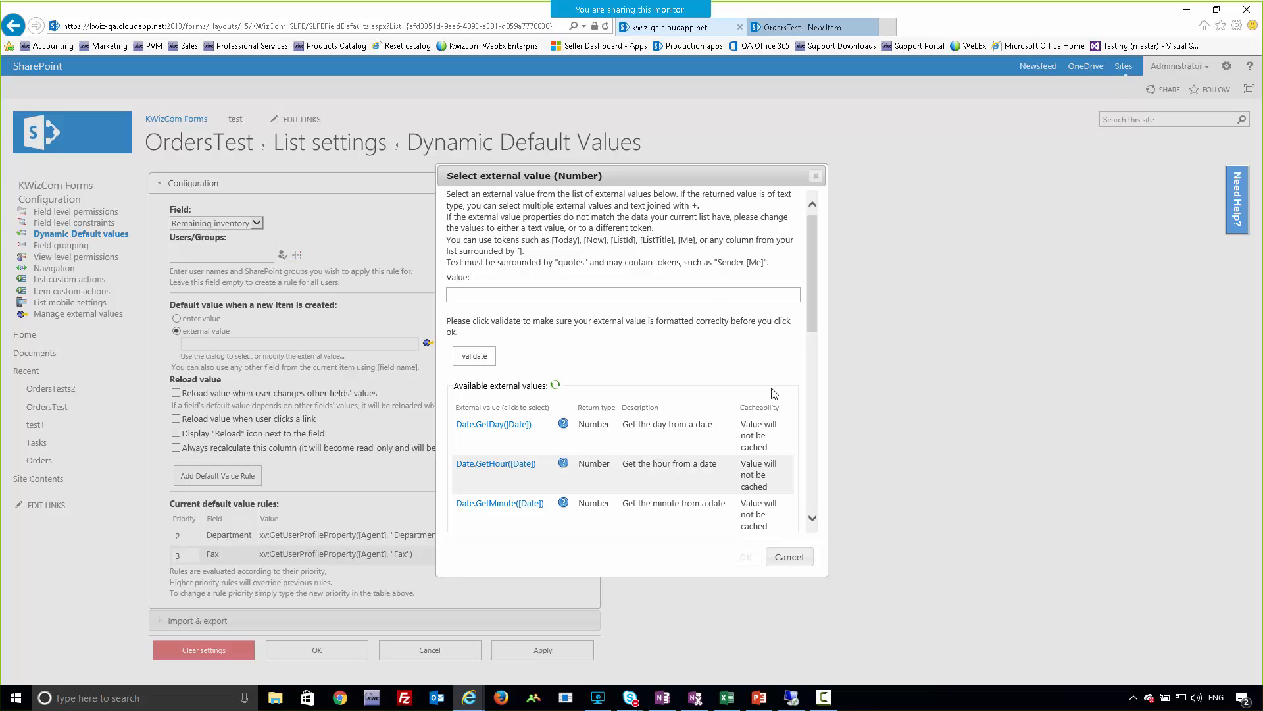
drag(815, 301, 830, 373)
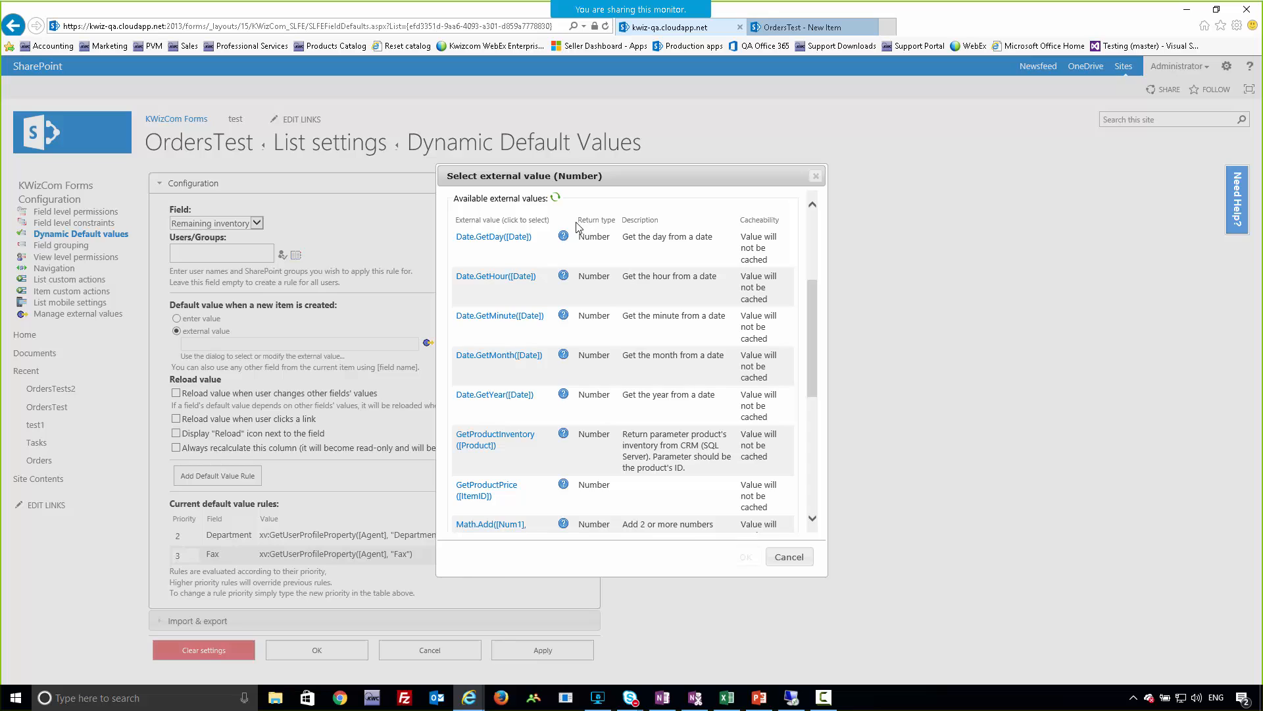
drag(577, 220, 616, 220)
scroll(536, 316, down, 5)
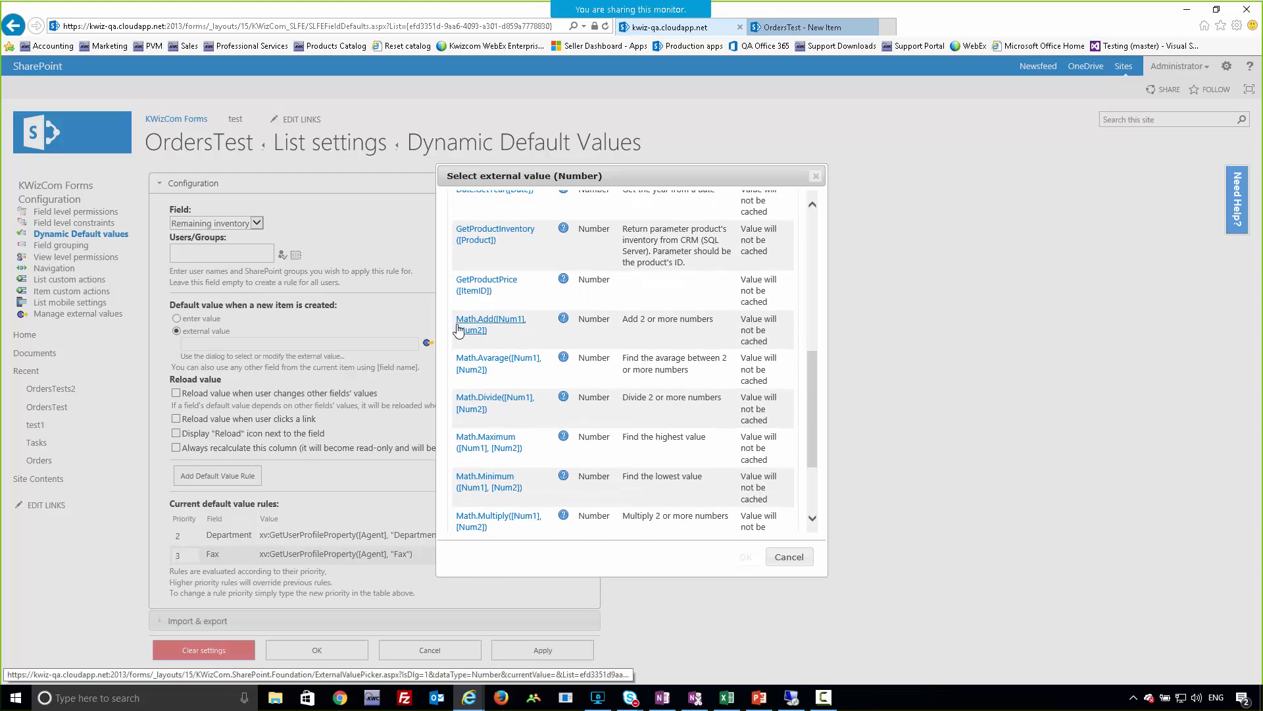
scroll(498, 341, down, 1)
scroll(498, 343, down, 2)
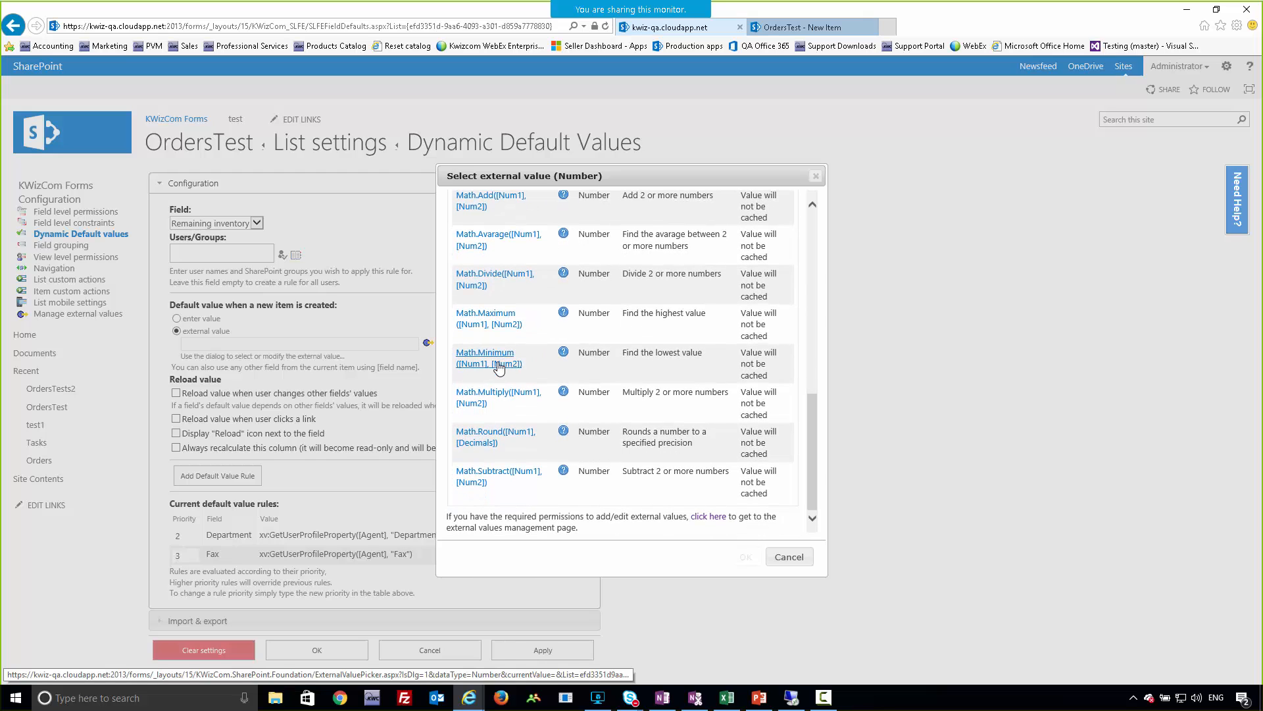
scroll(498, 367, up, 4)
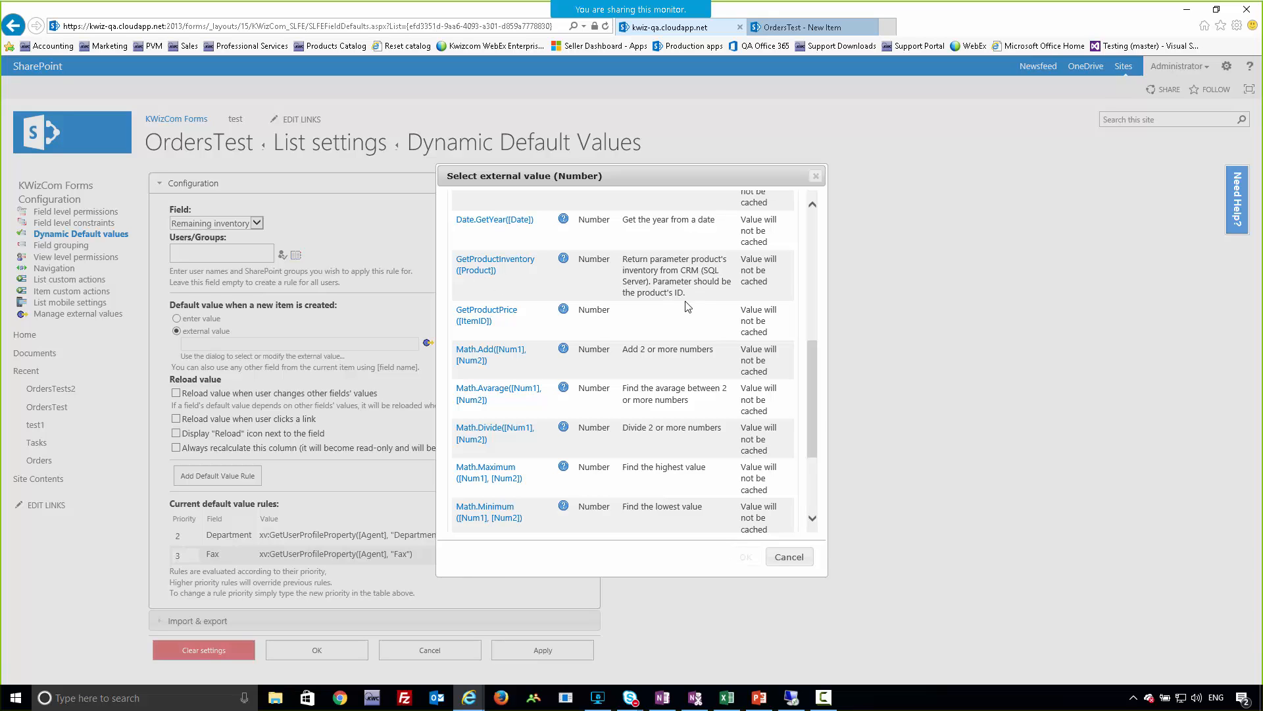
click(481, 267)
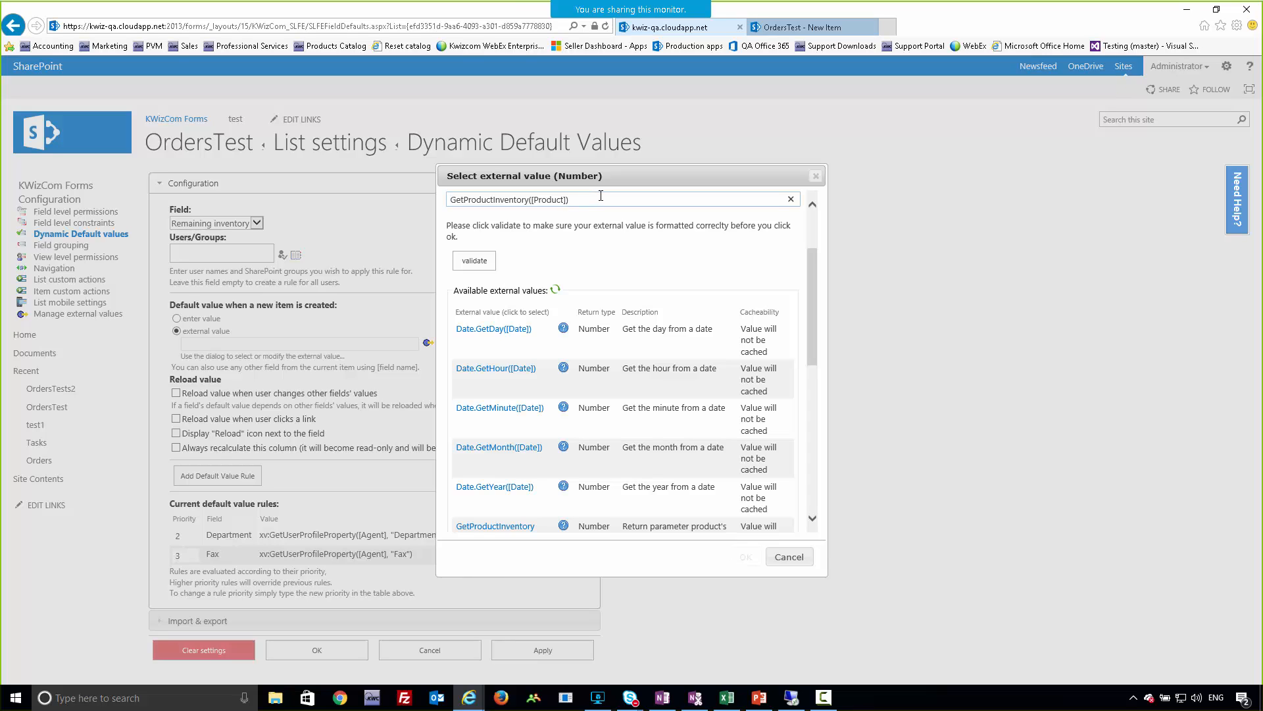
Replace the [Product] parameter with 1 so the external value reads GetProductInventory(1)
key(BackSpace)
key(BackSpace)
key(BackSpace)
key(BackSpace)
key(BackSpace)
key(BackSpace)
key(BackSpace)
key(BackSpace)
key(BackSpace)
text(1)
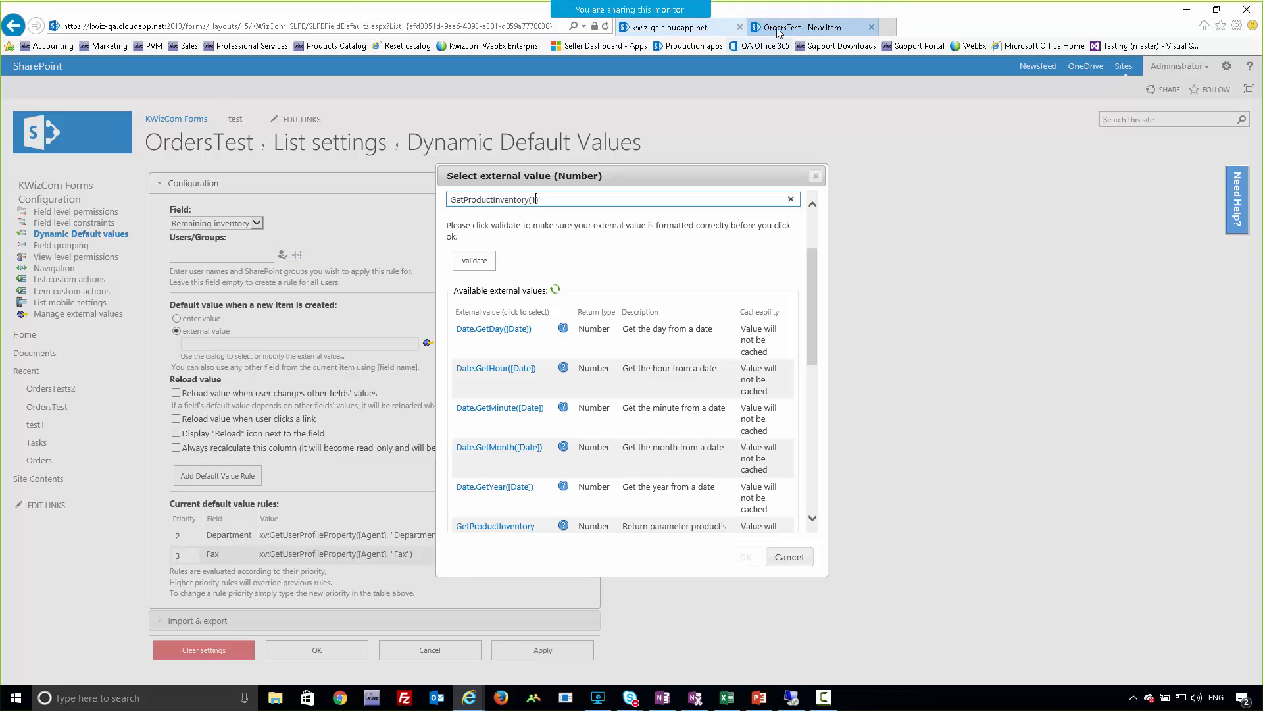
Check the Product choices on the new OrdersTest item form and return to the external value picker
click(800, 27)
click(253, 244)
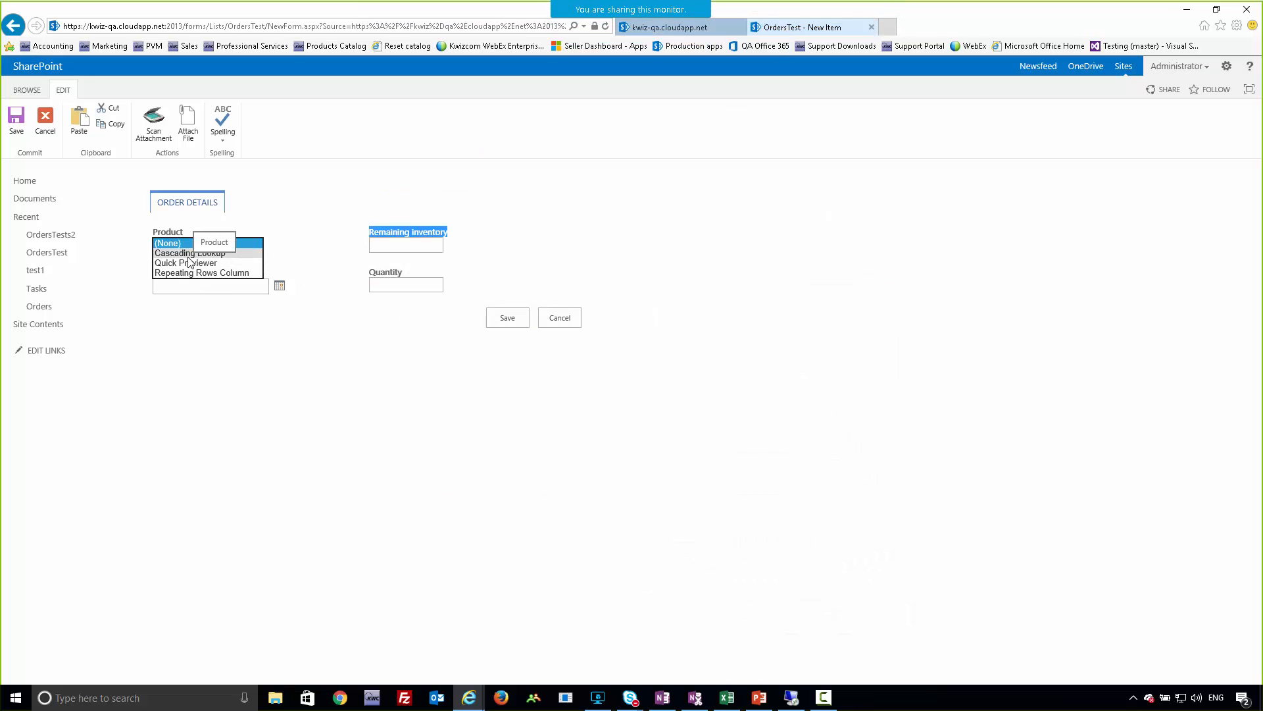
click(206, 446)
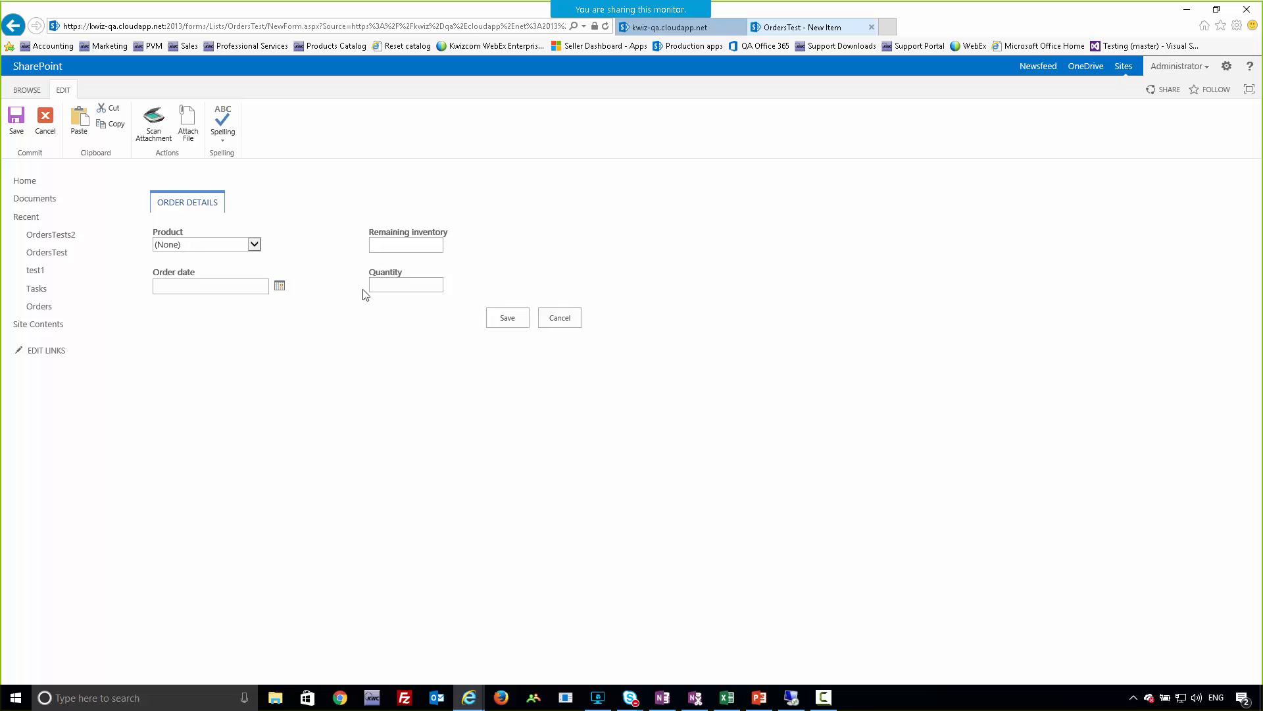
click(800, 30)
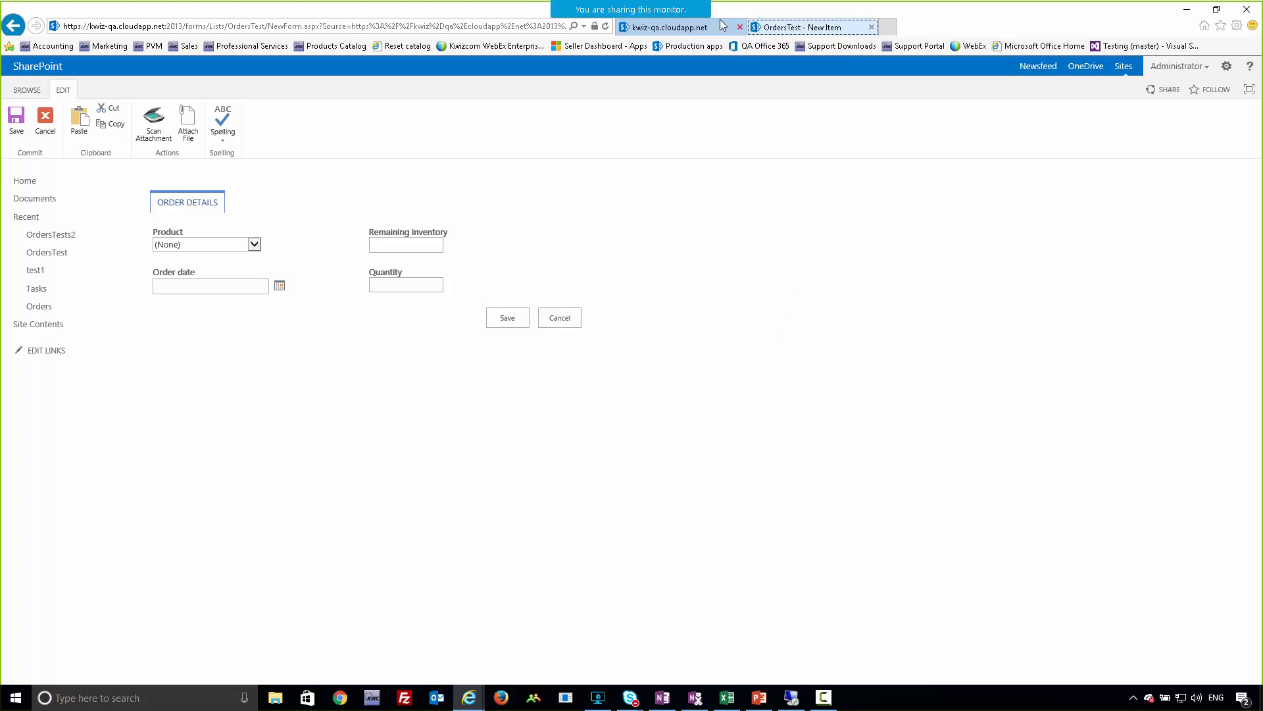
click(697, 28)
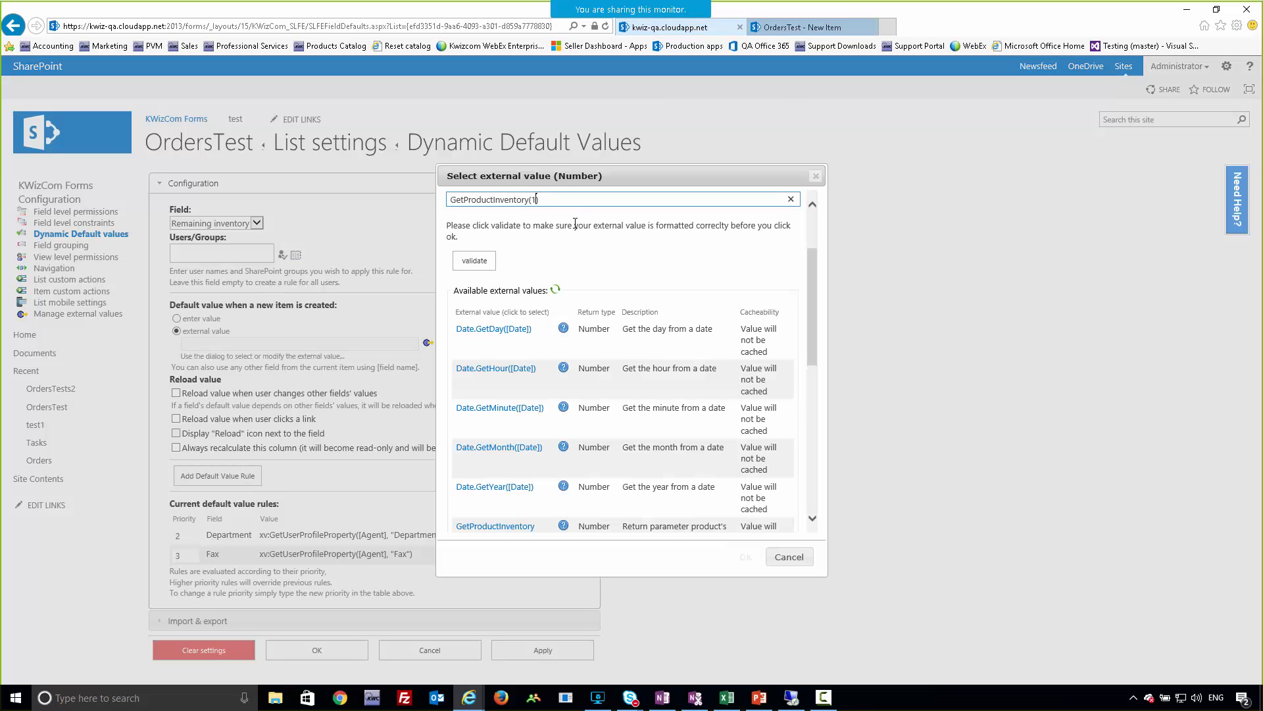
Set the external value to GetProductInventory([Product]), validate it and accept it as the default for Remaining inventory
key(BackSpace)
key(BackSpace)
text([Product])
click(475, 262)
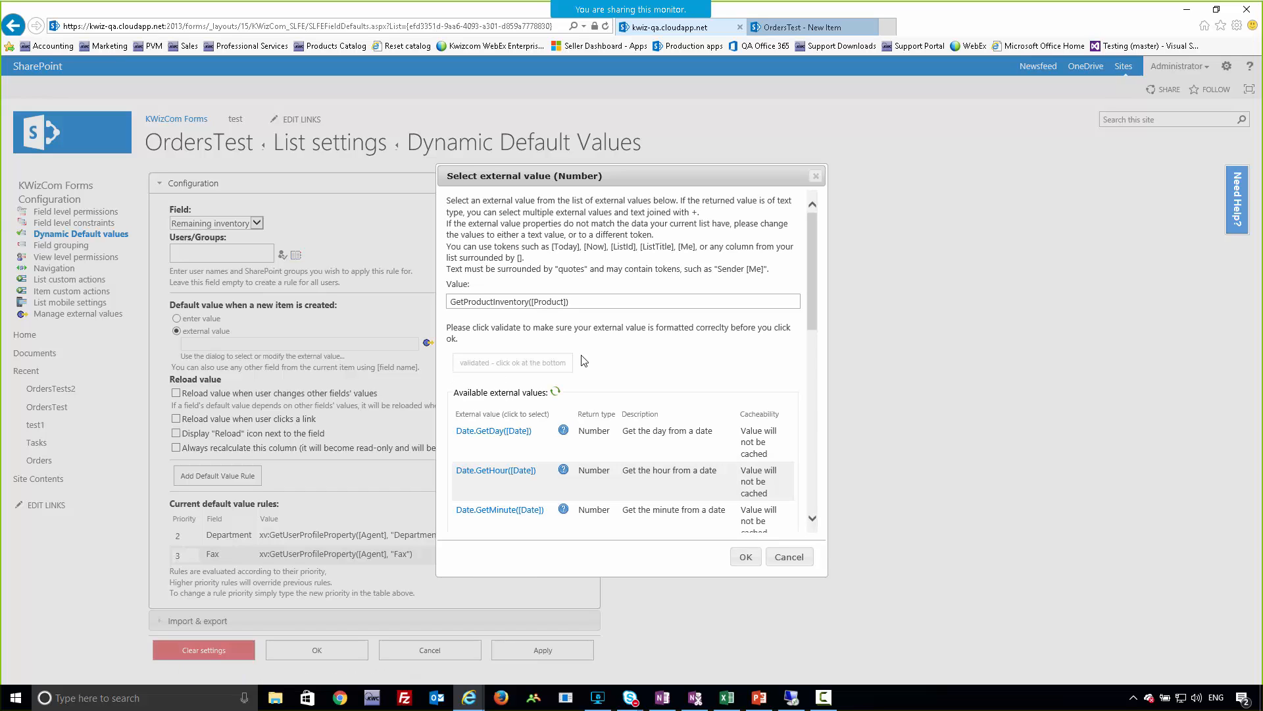
click(747, 556)
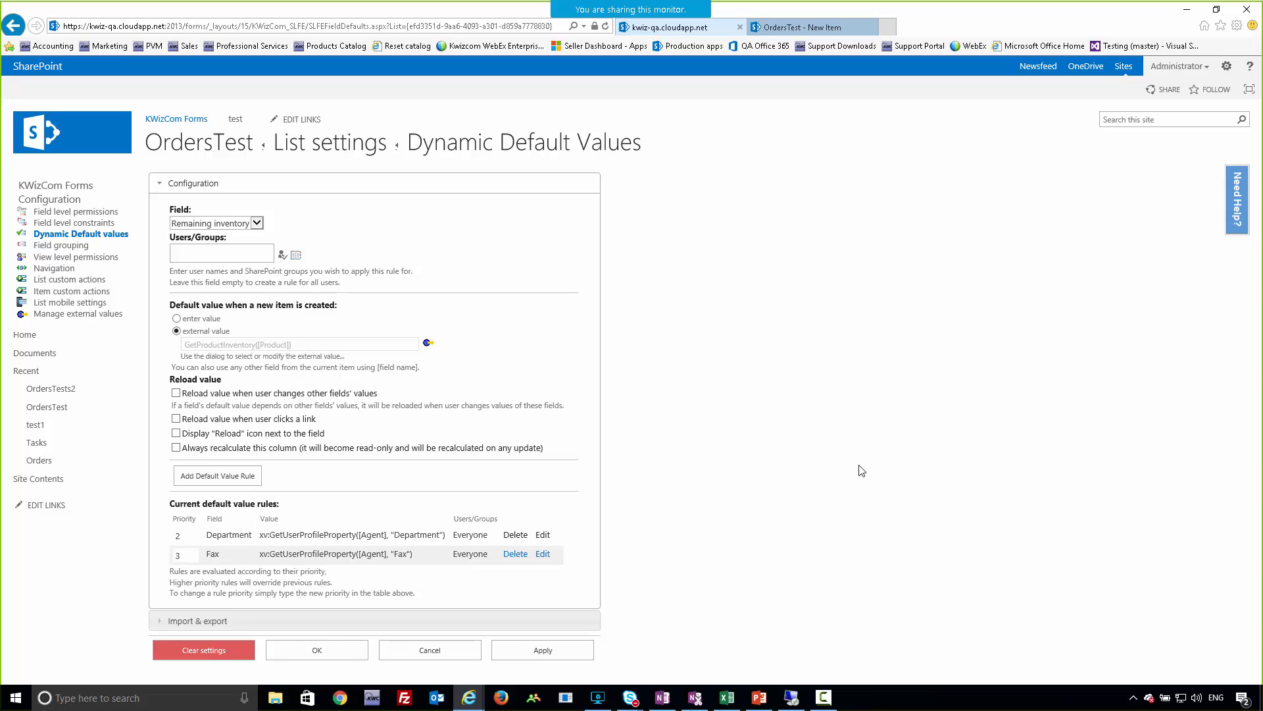
Review the Product options on the new order form and return to the Dynamic Default Values settings
click(789, 29)
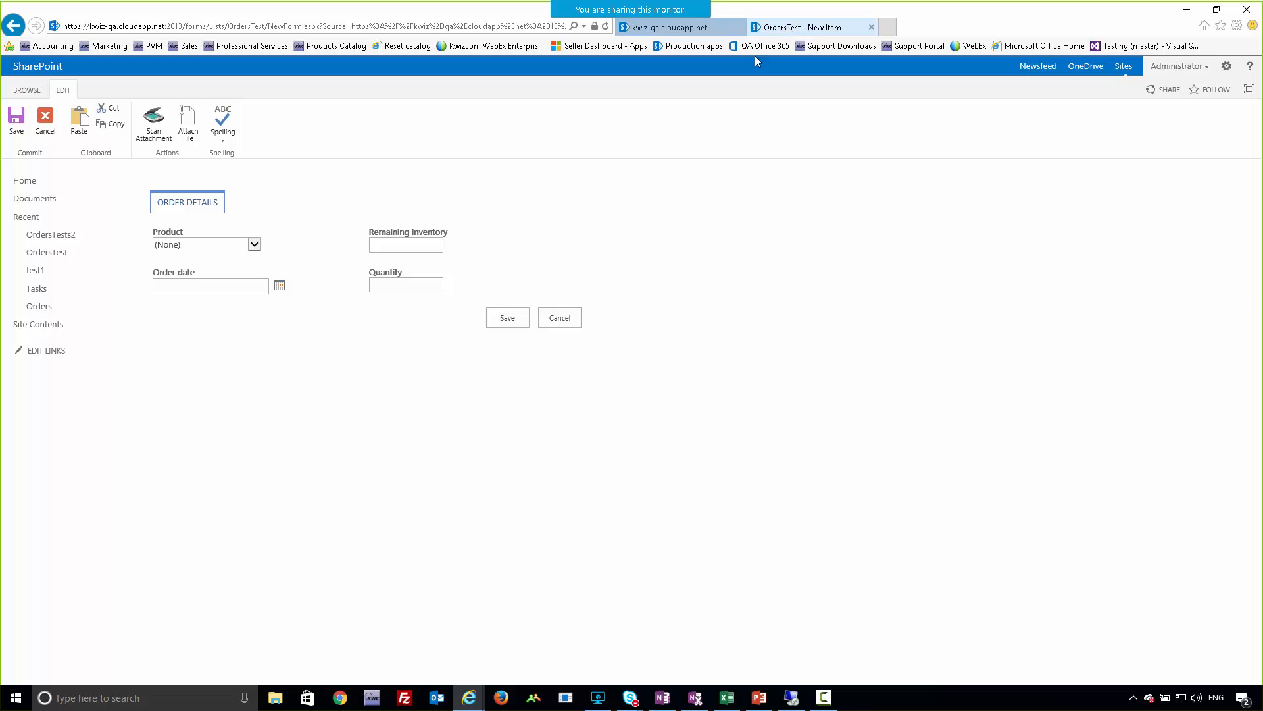
click(254, 244)
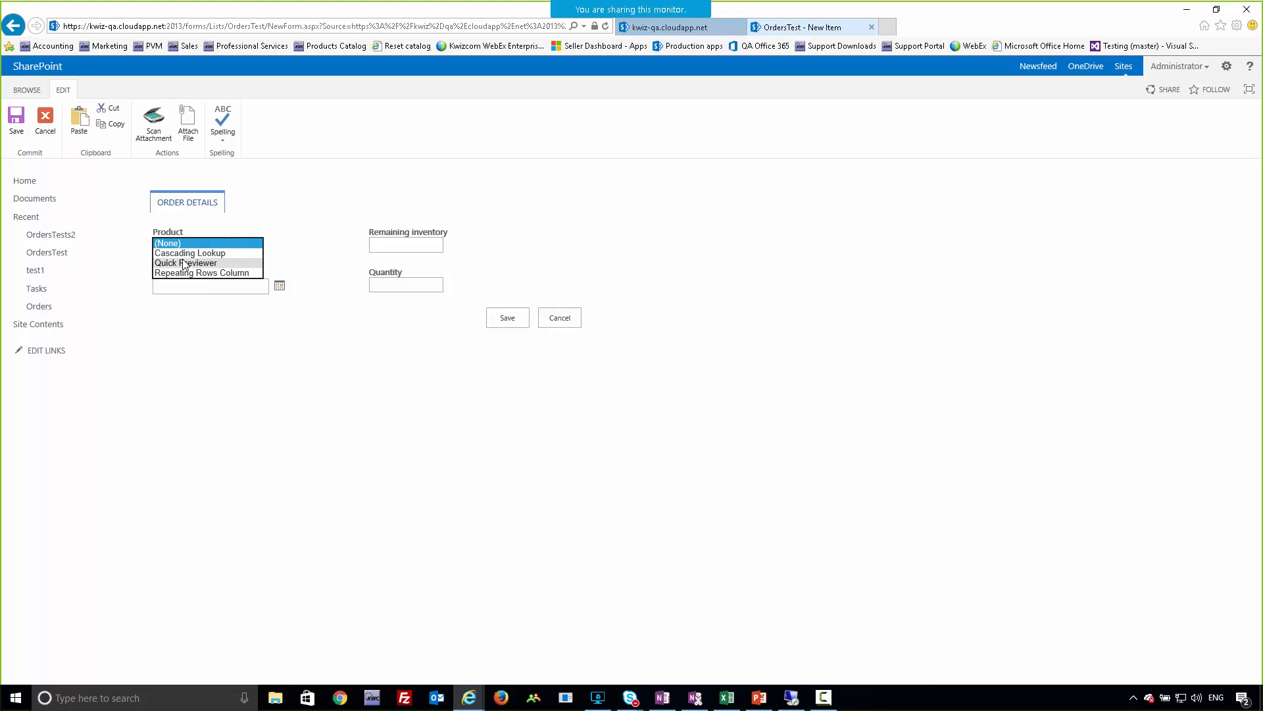
click(719, 29)
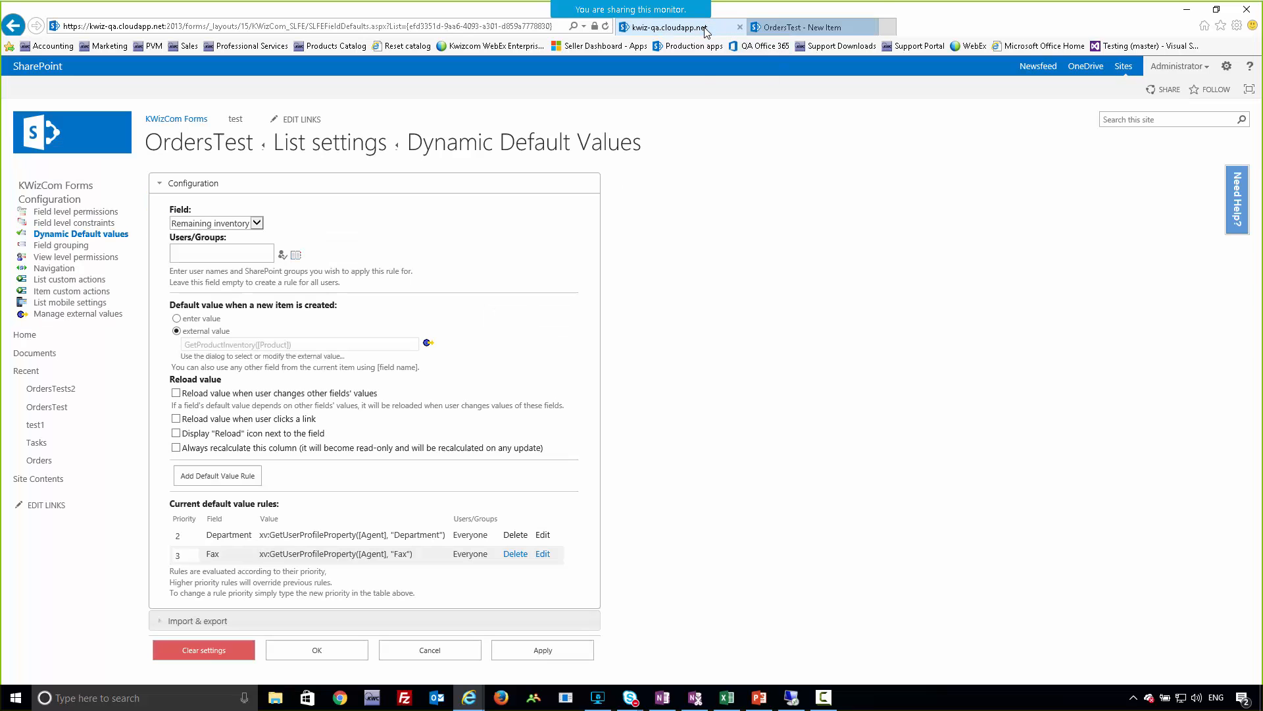
Enable reloading the value when other fields change and always recalculating the Remaining inventory column as read-only
triple_click(179, 381)
click(392, 421)
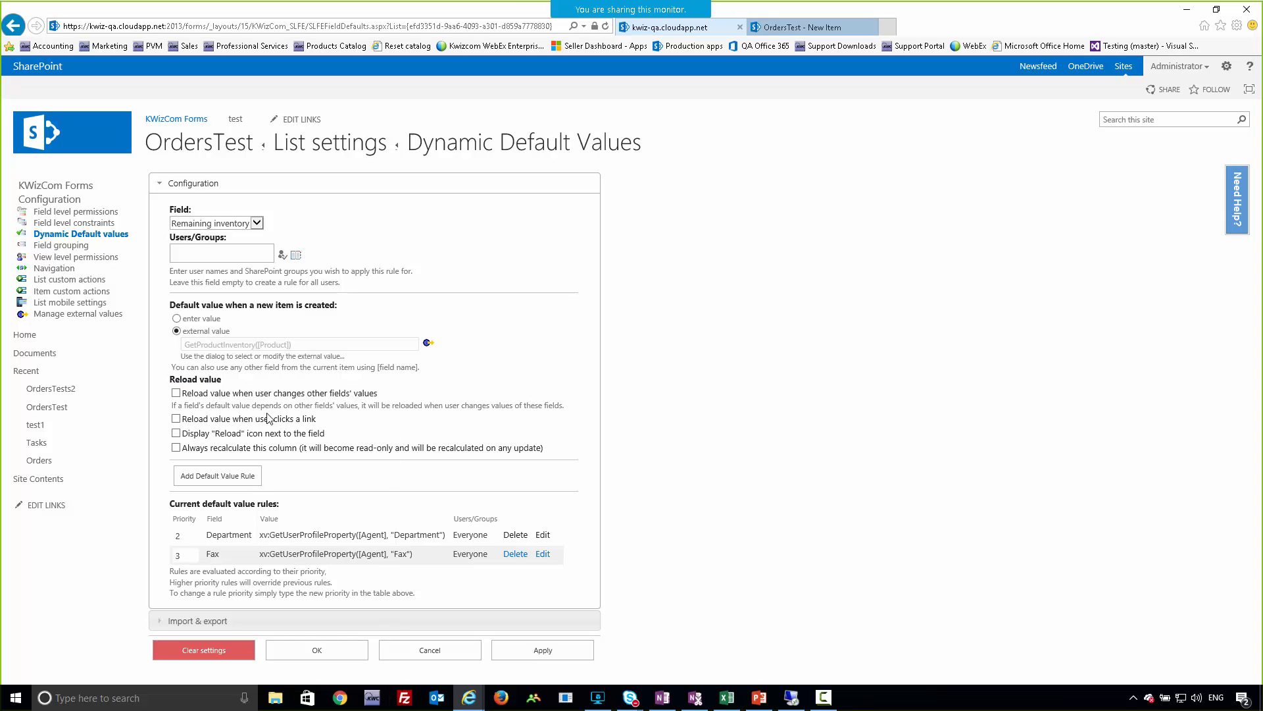
click(177, 393)
drag(358, 448, 394, 450)
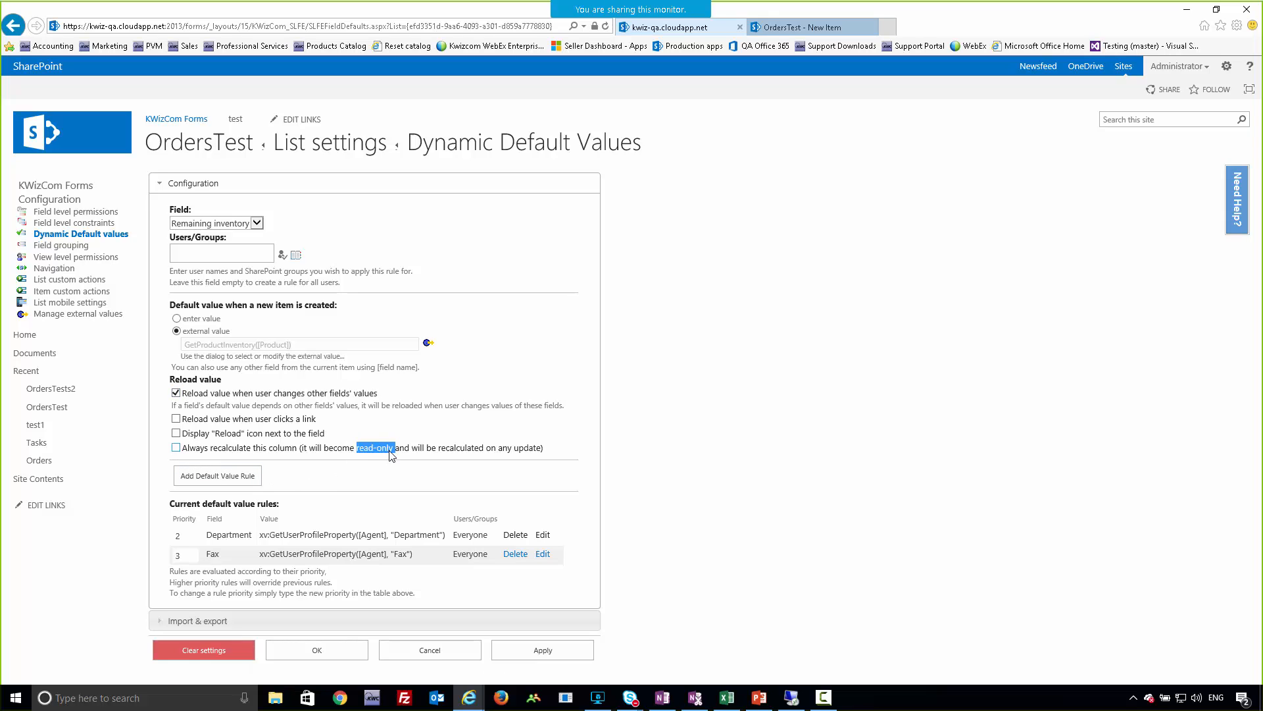
click(177, 449)
click(702, 469)
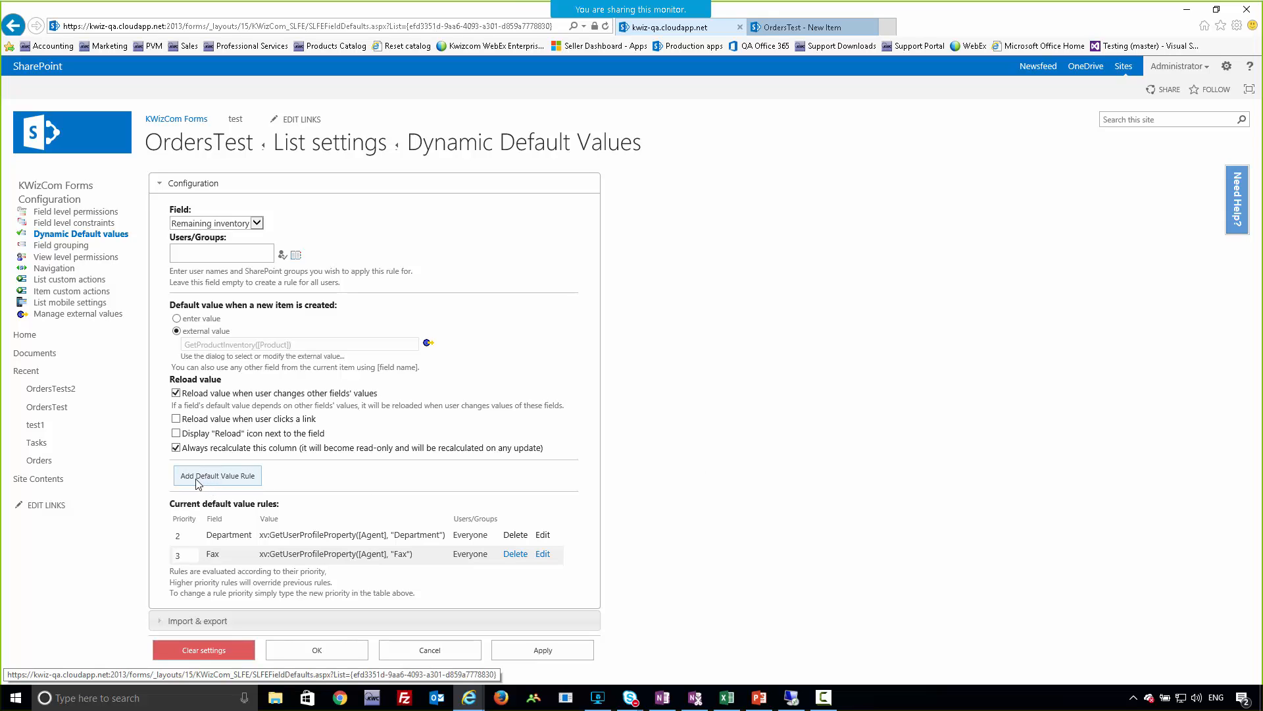
Add the default value rule for Remaining inventory to the list of current rules
click(216, 480)
drag(207, 575, 278, 581)
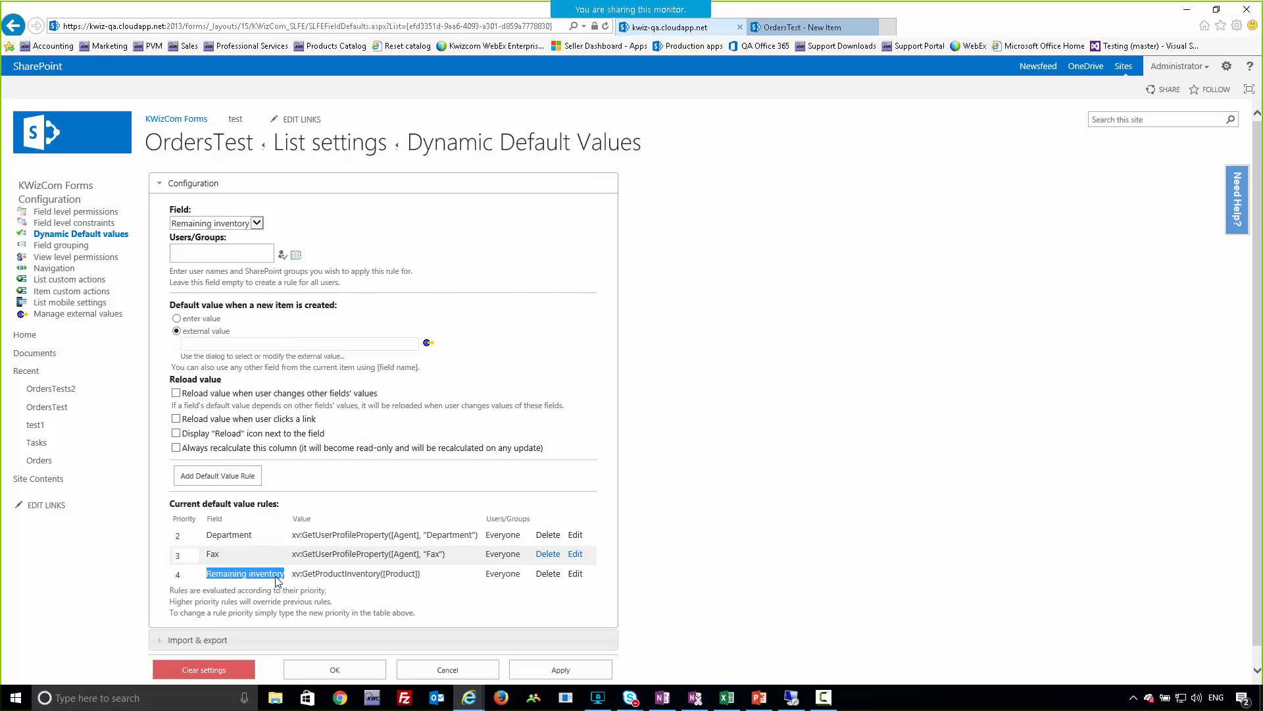
click(226, 579)
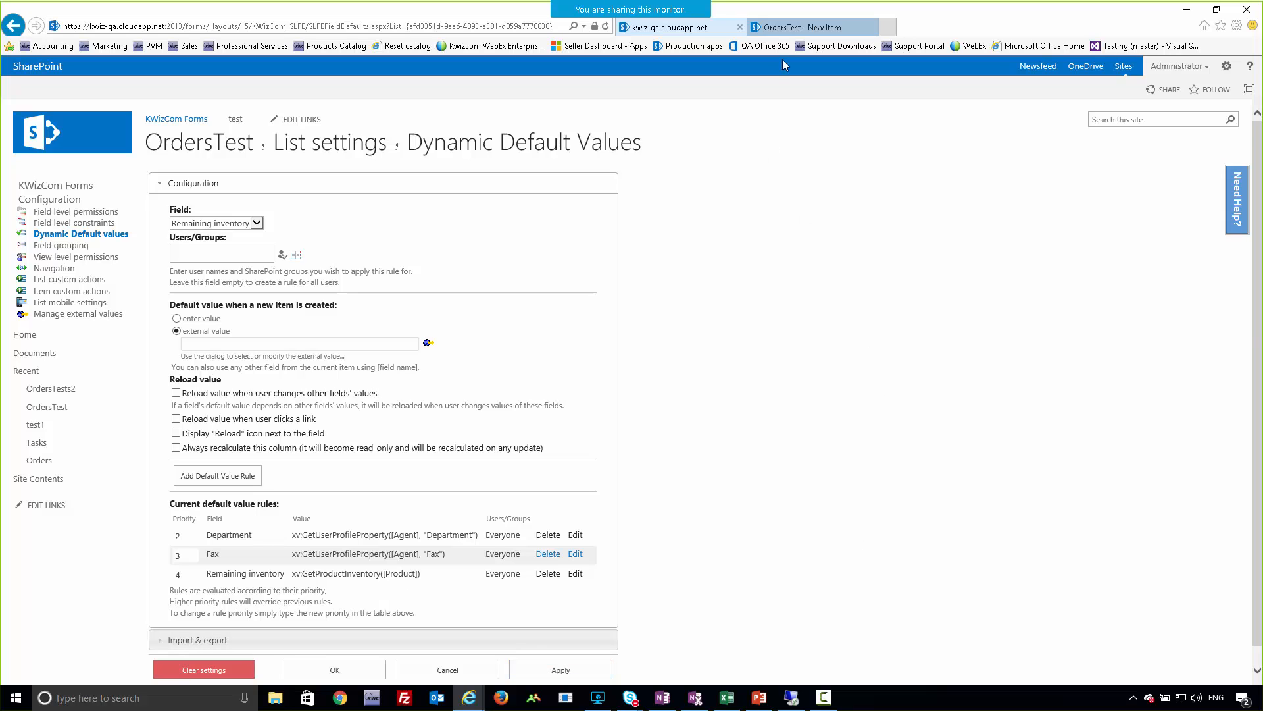
Reload the new OrdersTest item form and choose Cascading Lookup as the product to test the inventory default
click(800, 27)
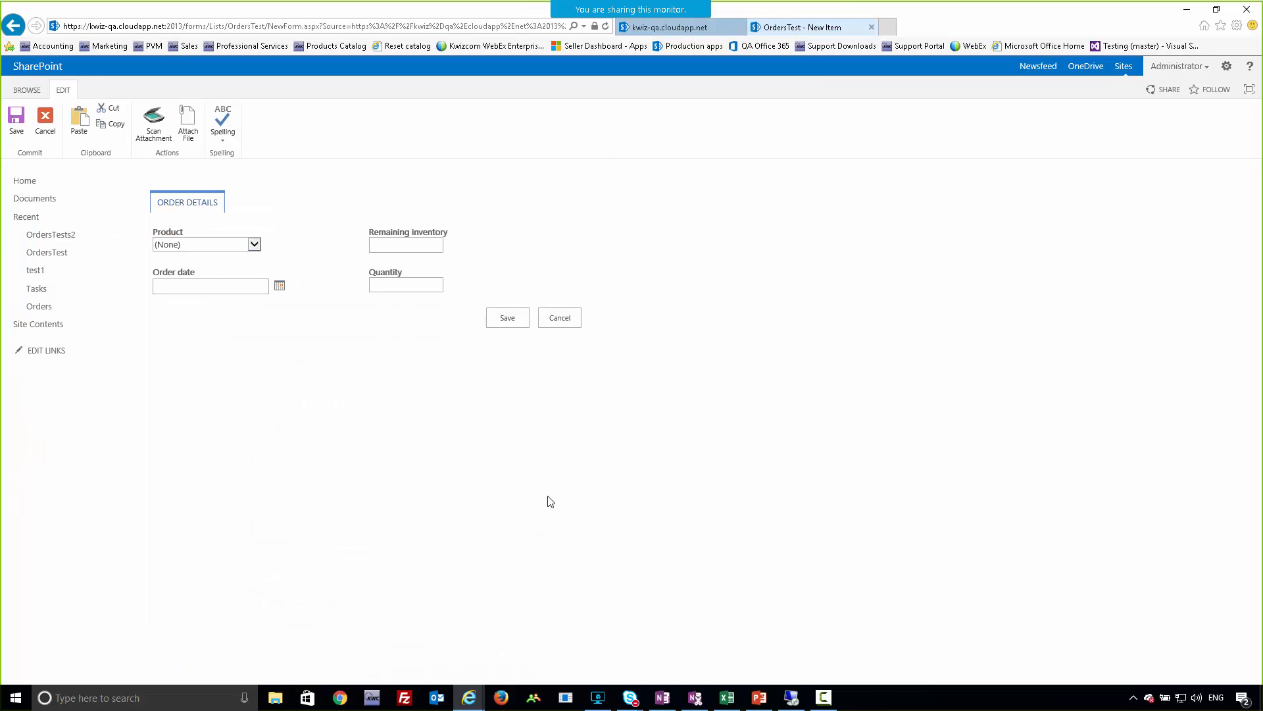
key(F5)
click(254, 245)
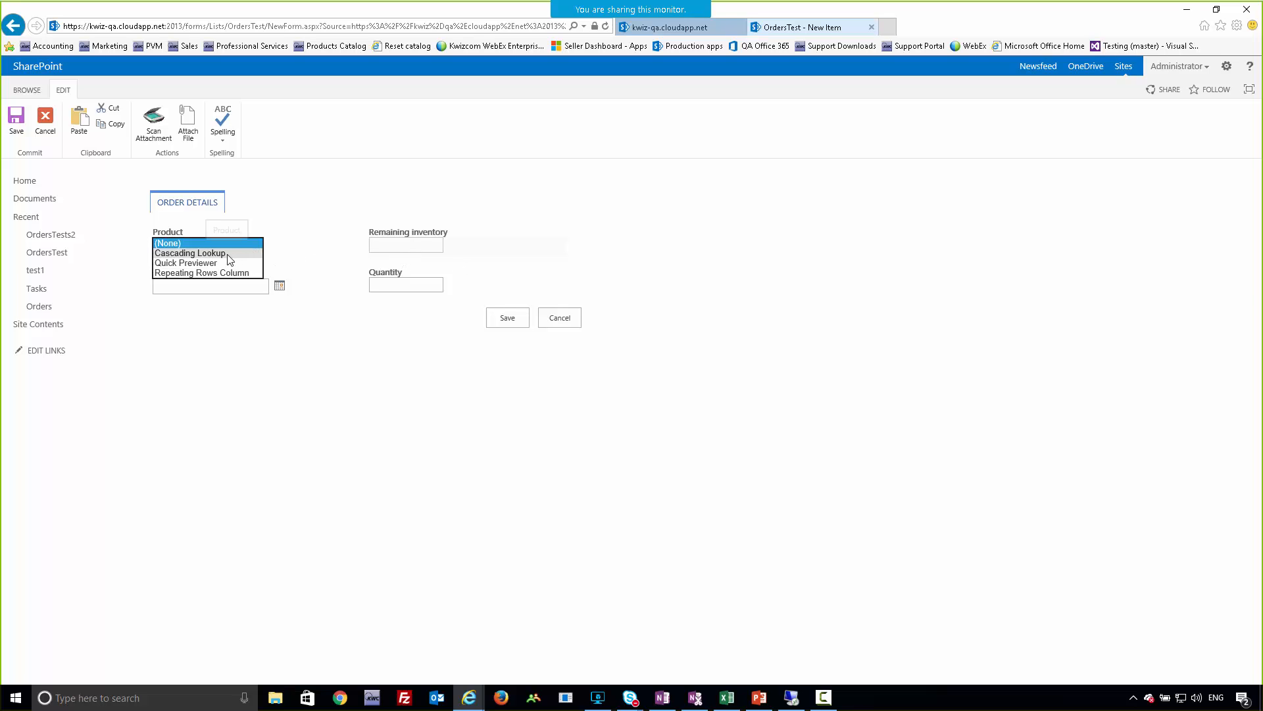
click(230, 253)
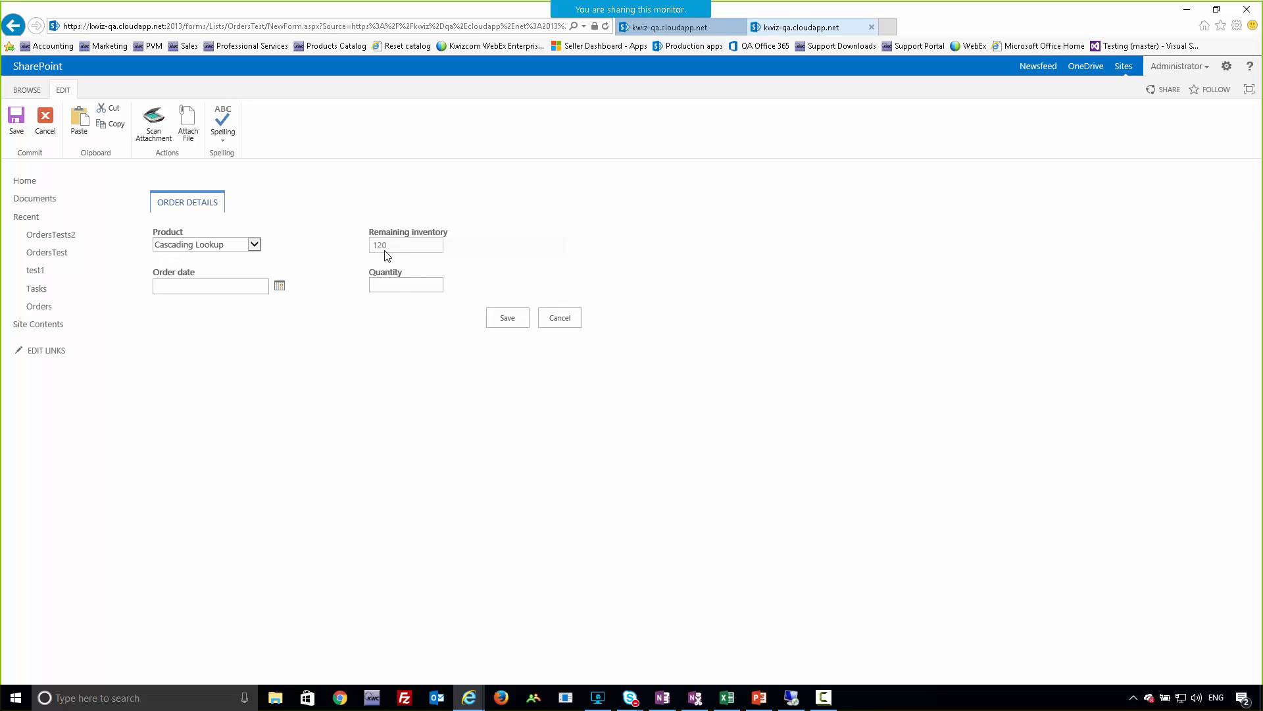
Change the product to Repeating Rows Column and compare the loaded inventory with the Inventory table in SQL Server Management Studio
click(253, 246)
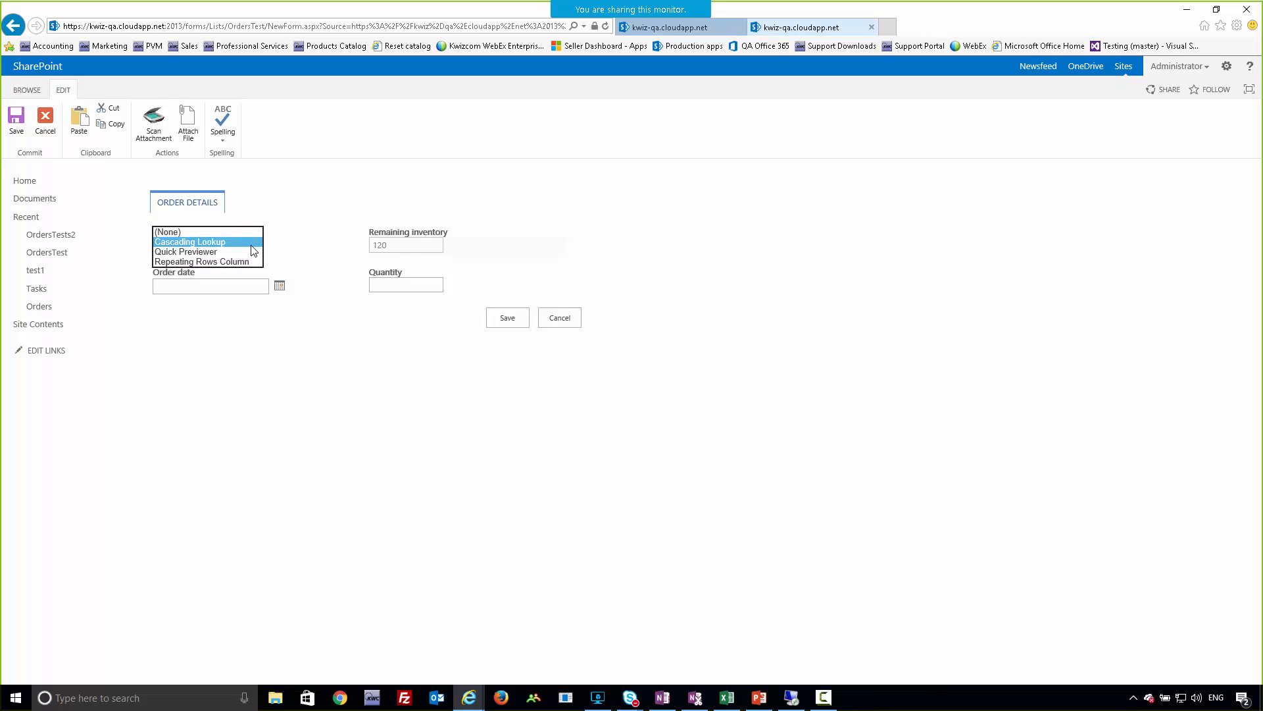
click(203, 262)
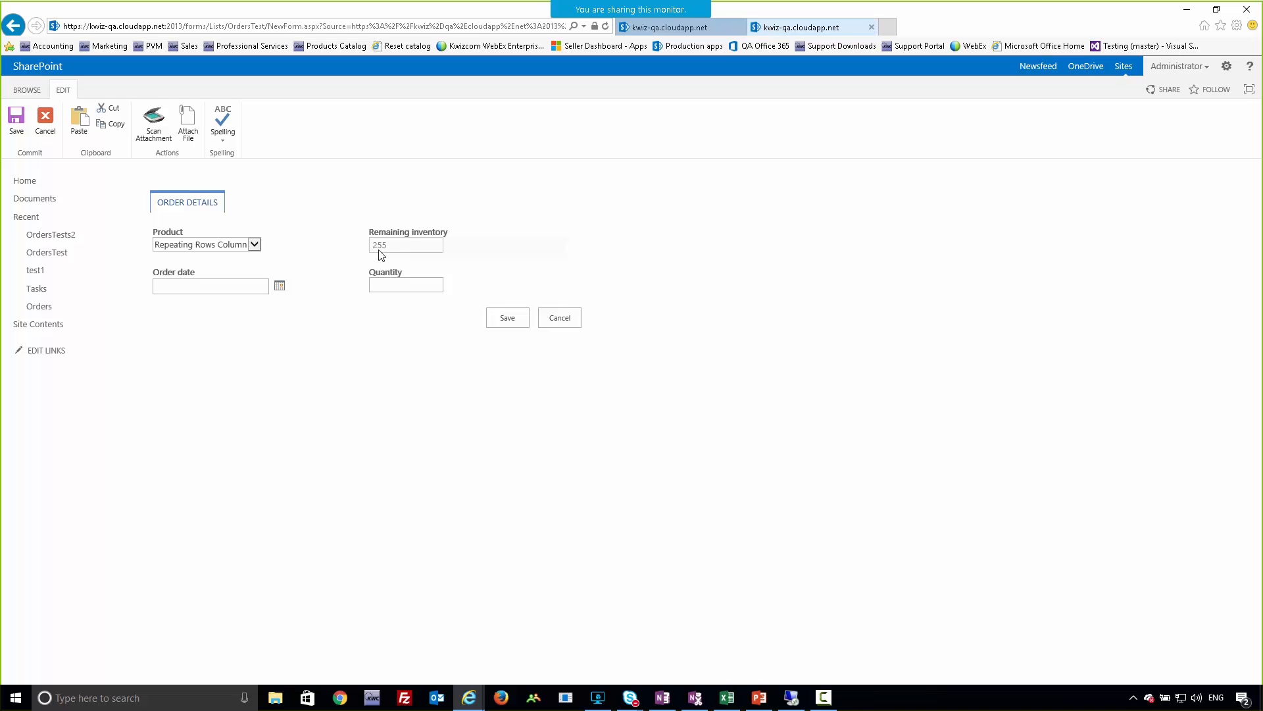
click(792, 697)
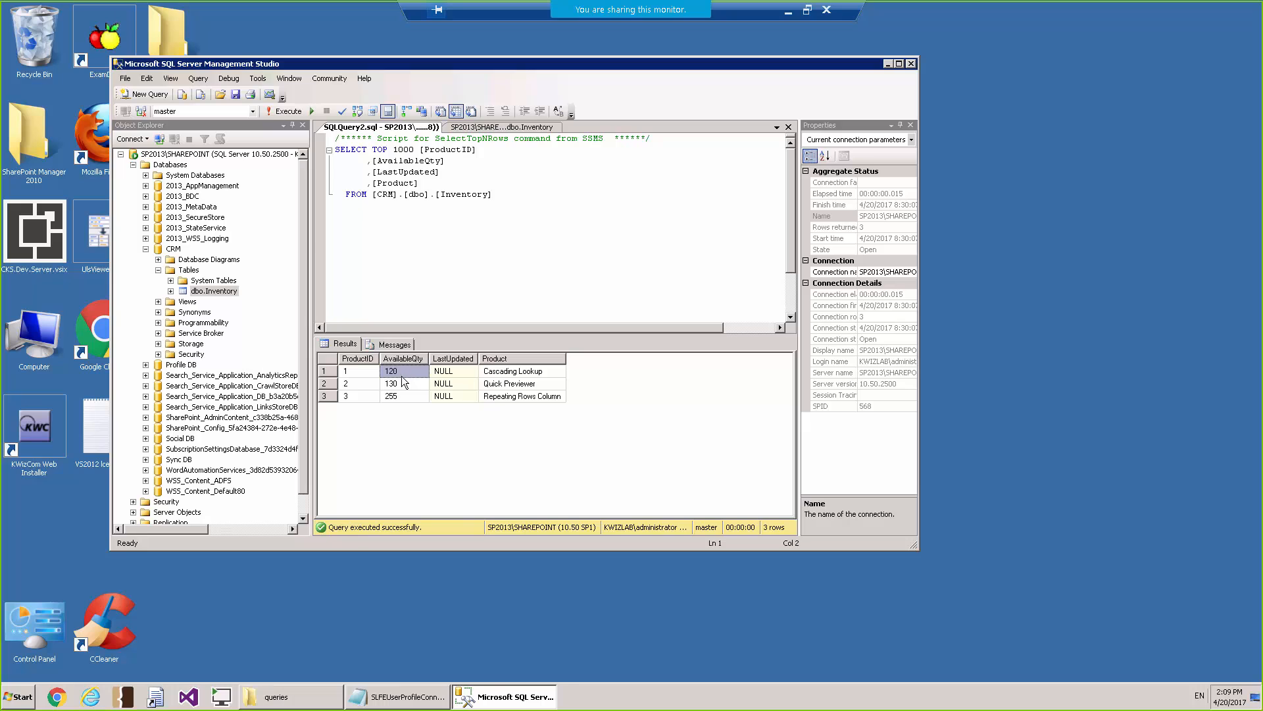
click(787, 11)
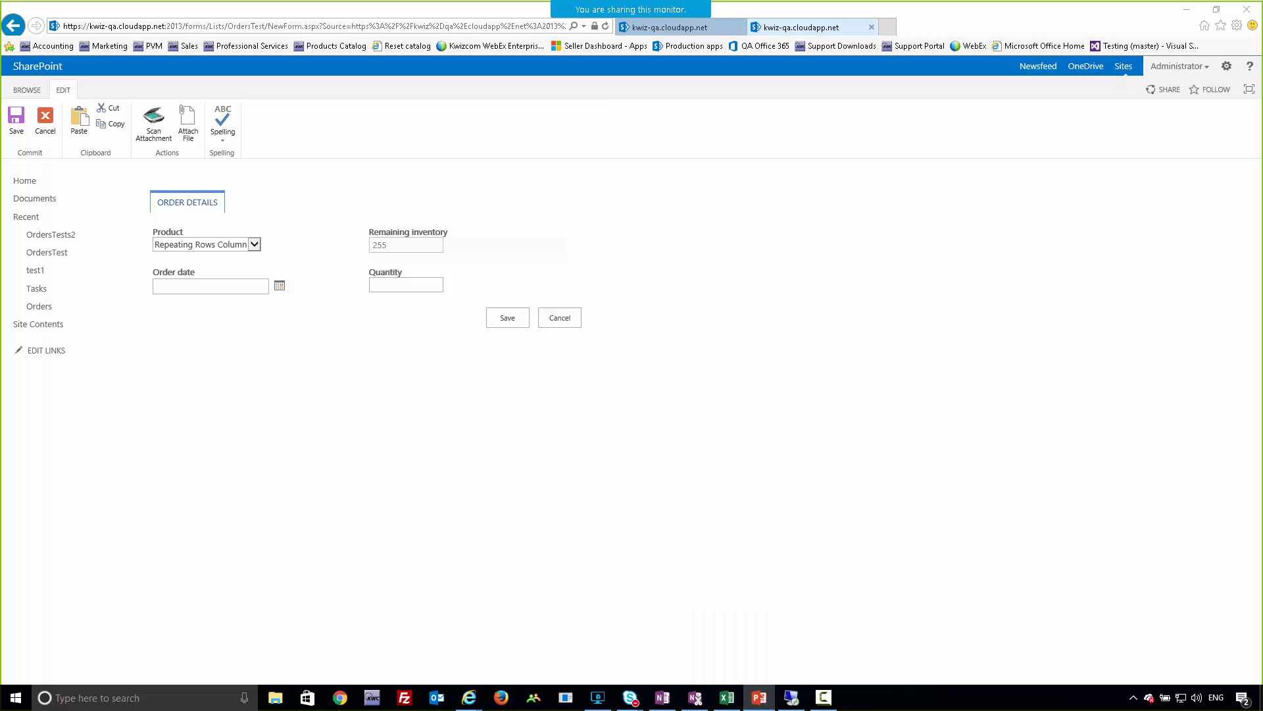
key(shift+F5)
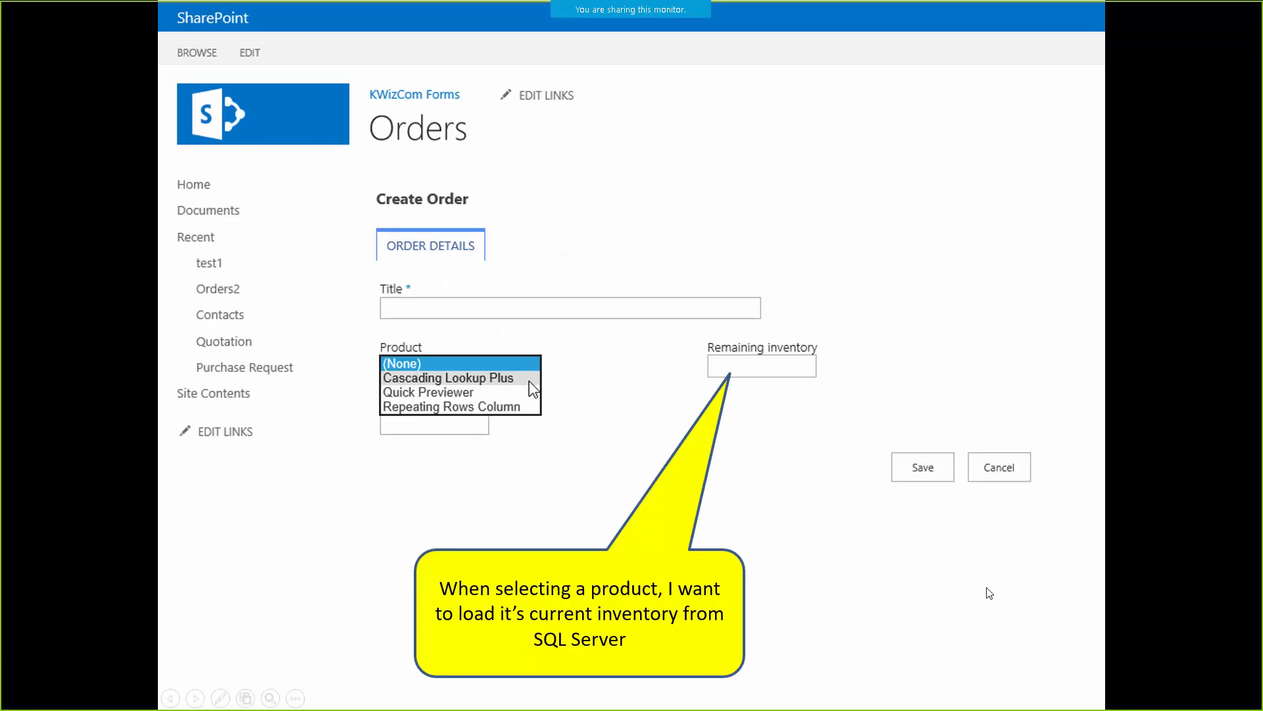
click(984, 598)
click(983, 598)
click(984, 598)
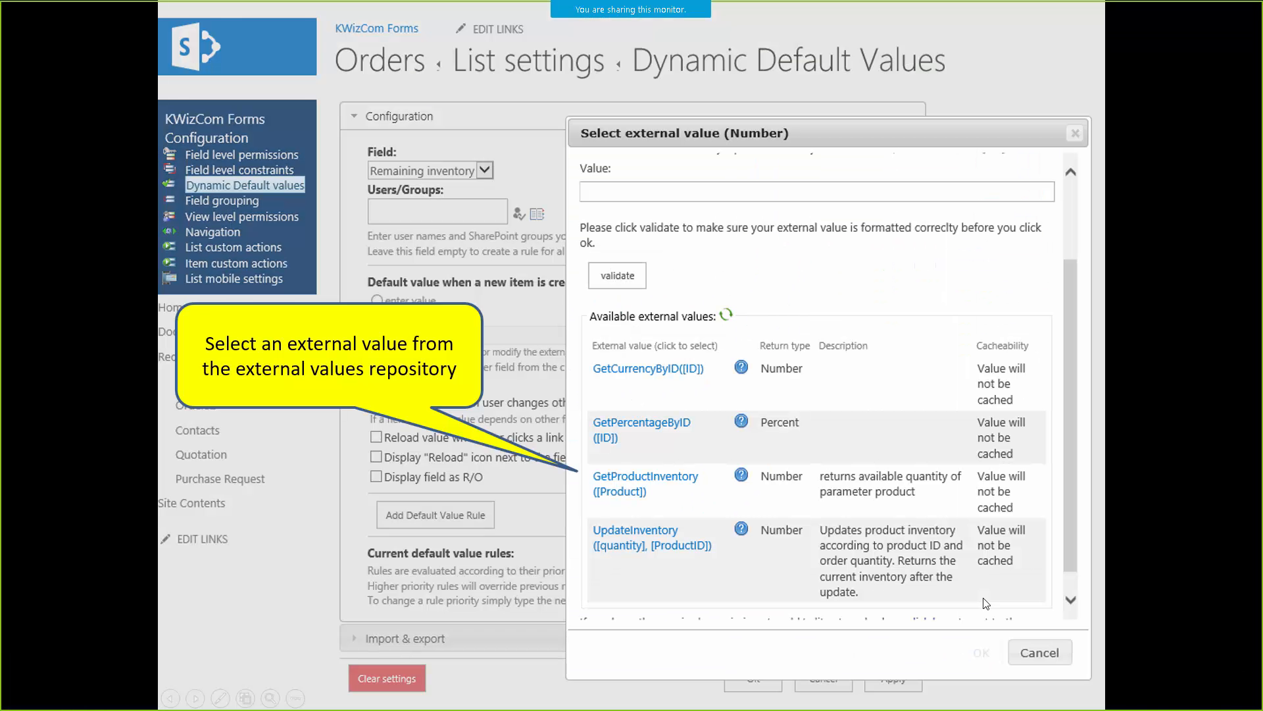
click(984, 598)
click(984, 598)
click(856, 529)
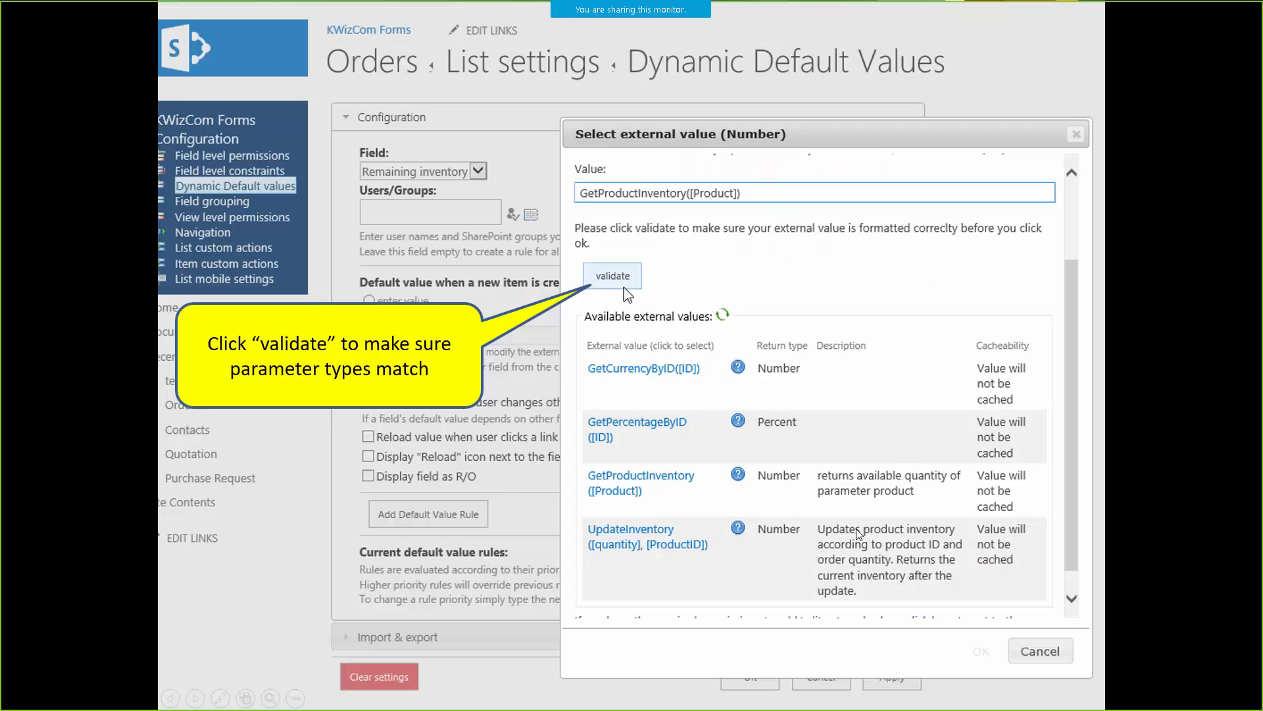
click(855, 528)
click(665, 483)
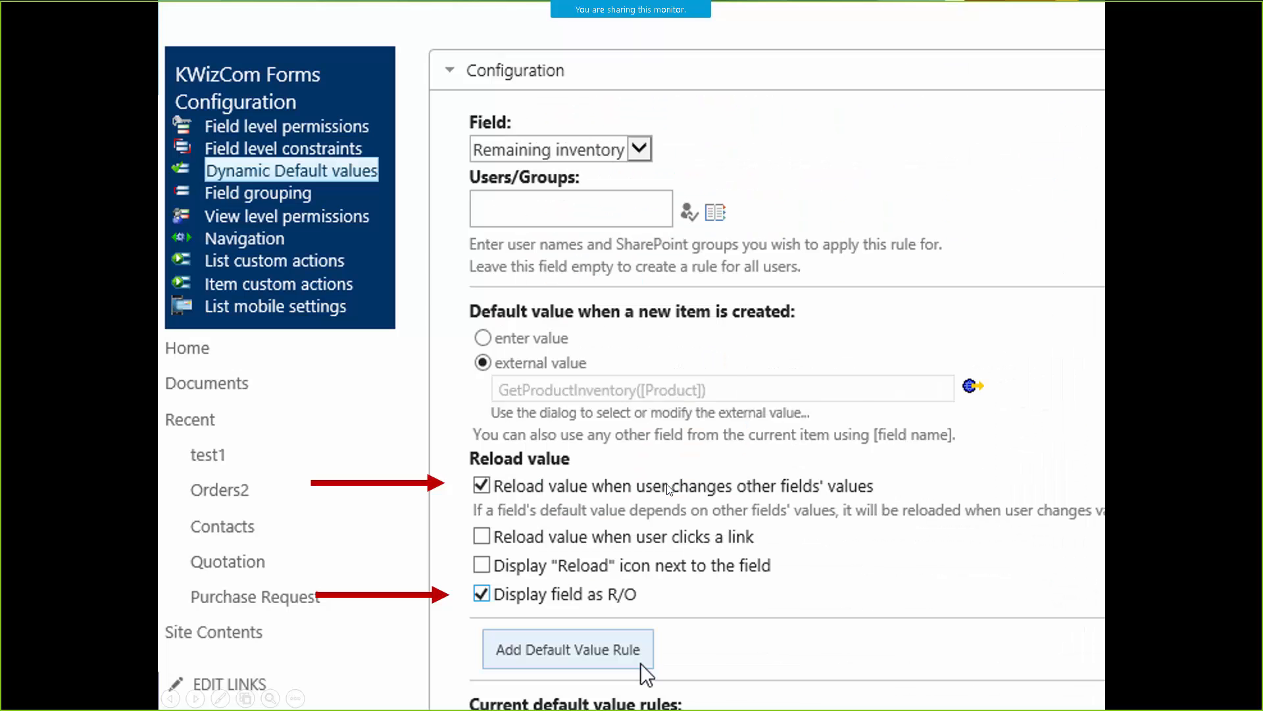
click(666, 487)
click(669, 489)
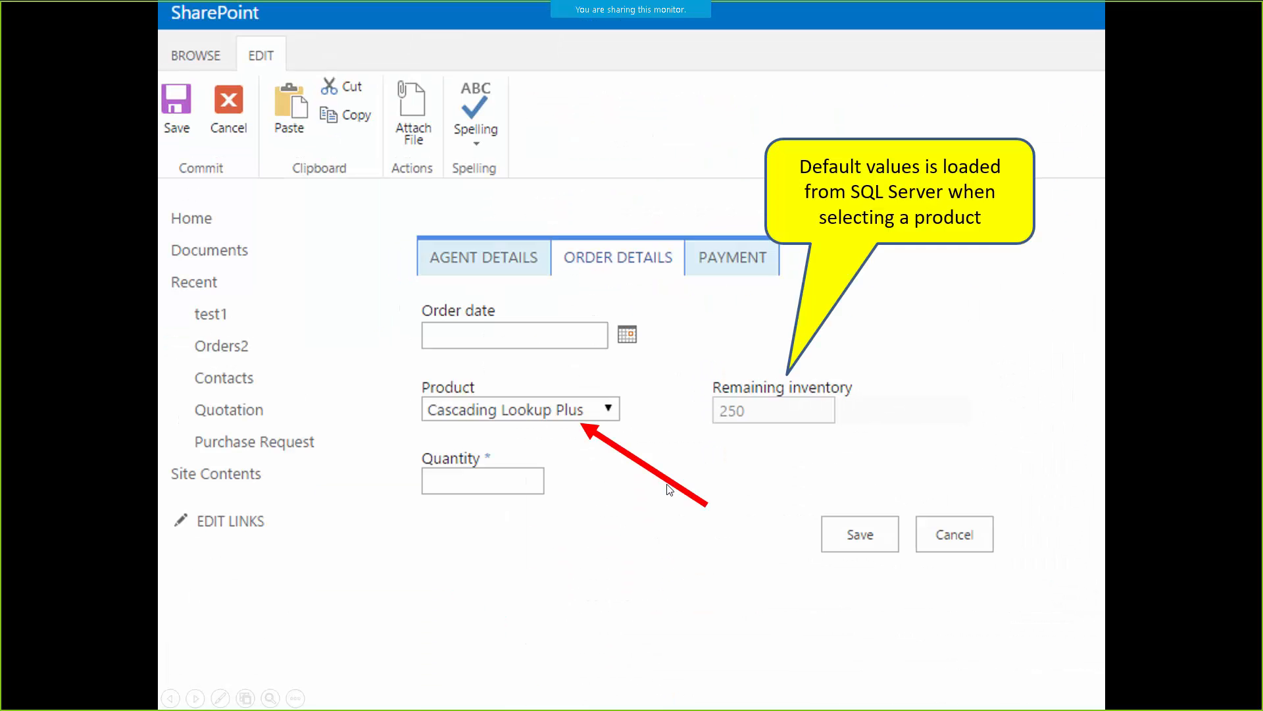
click(667, 488)
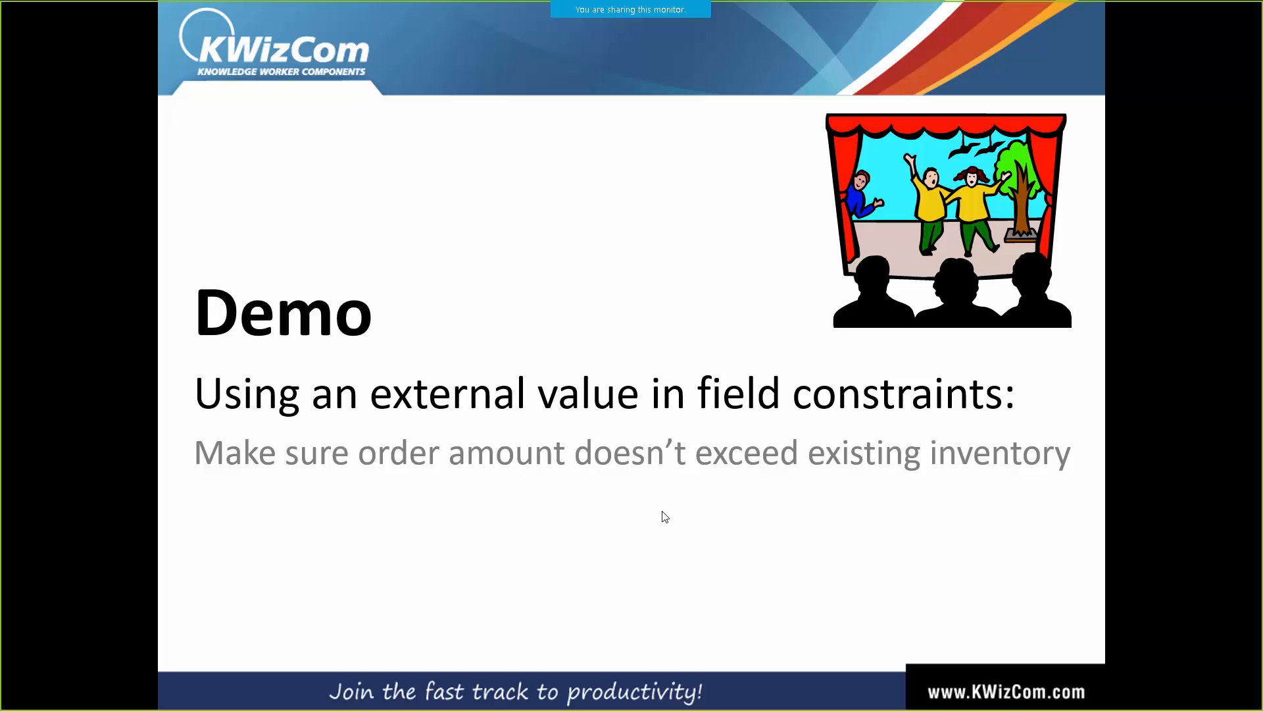
click(661, 428)
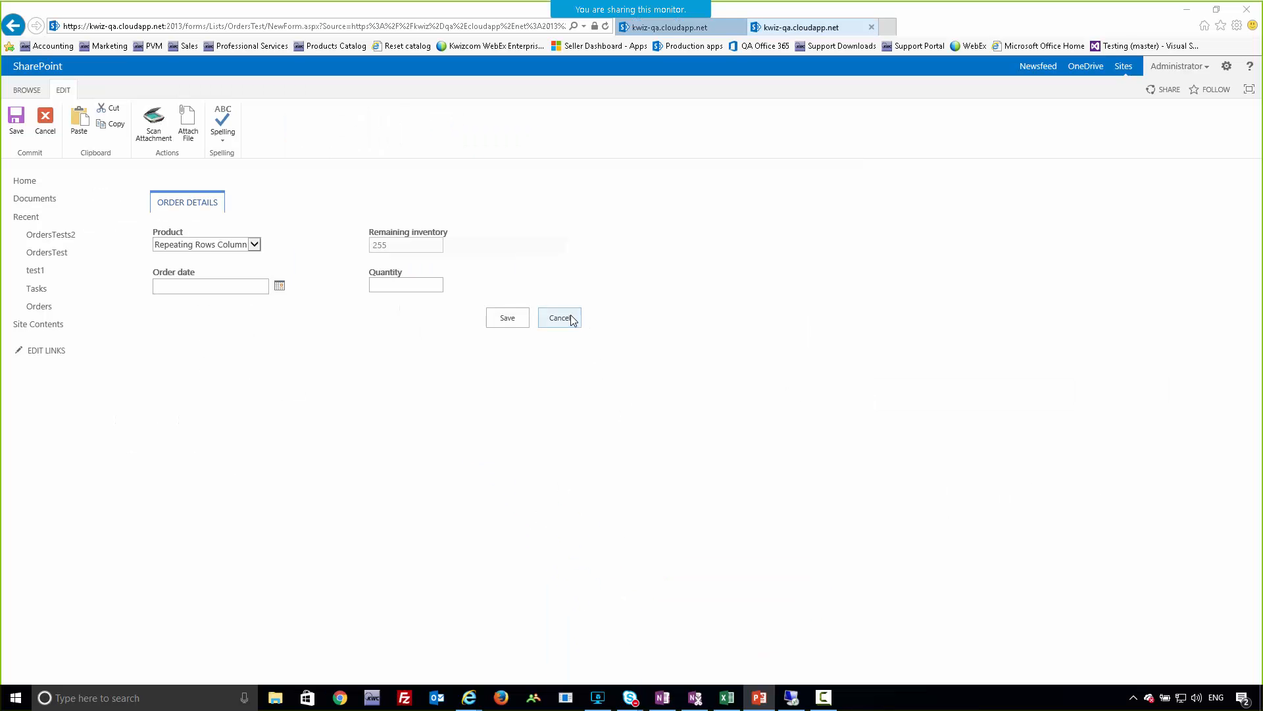
Cancel the new order item and open the Field level constraints settings of the OrdersTest list
click(571, 320)
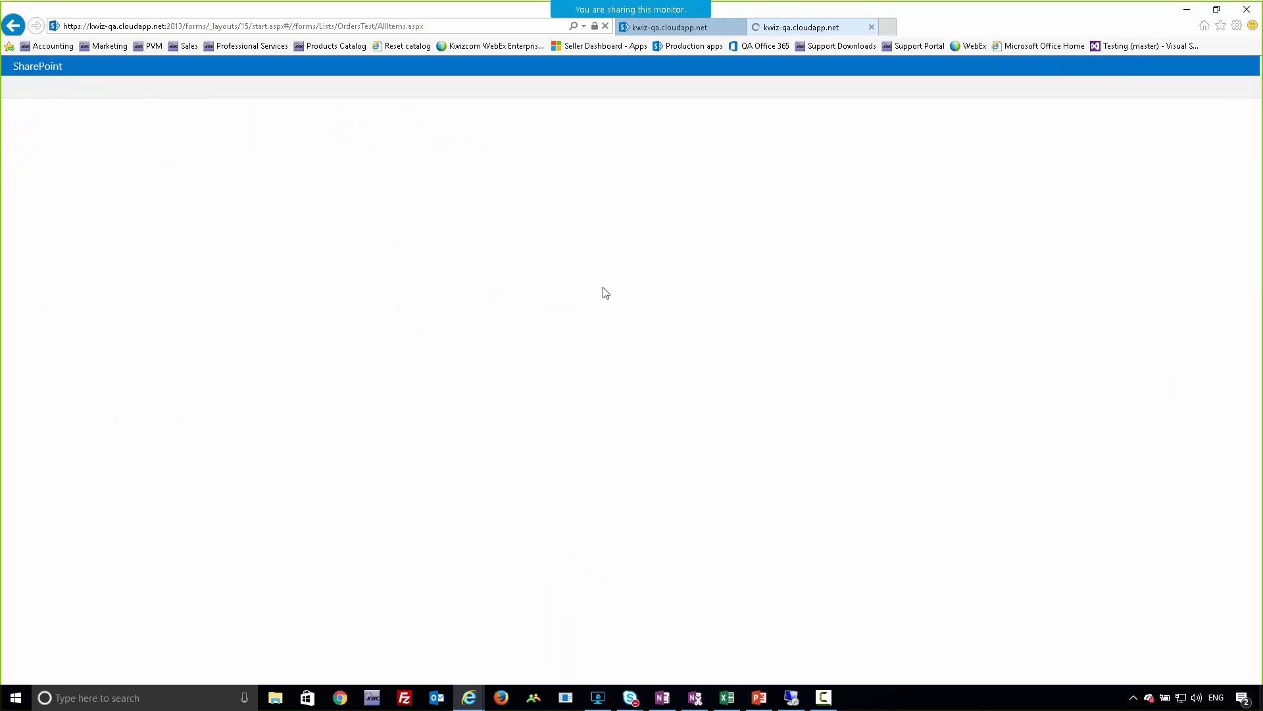
click(648, 31)
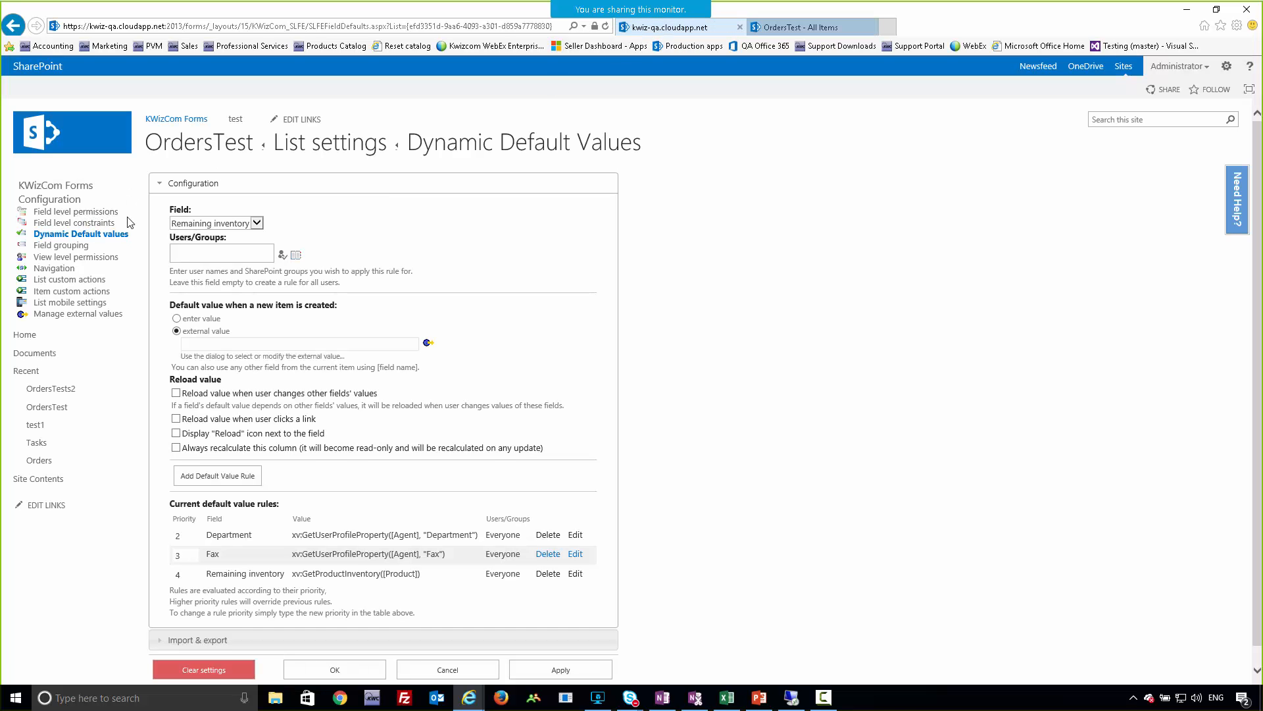
click(58, 227)
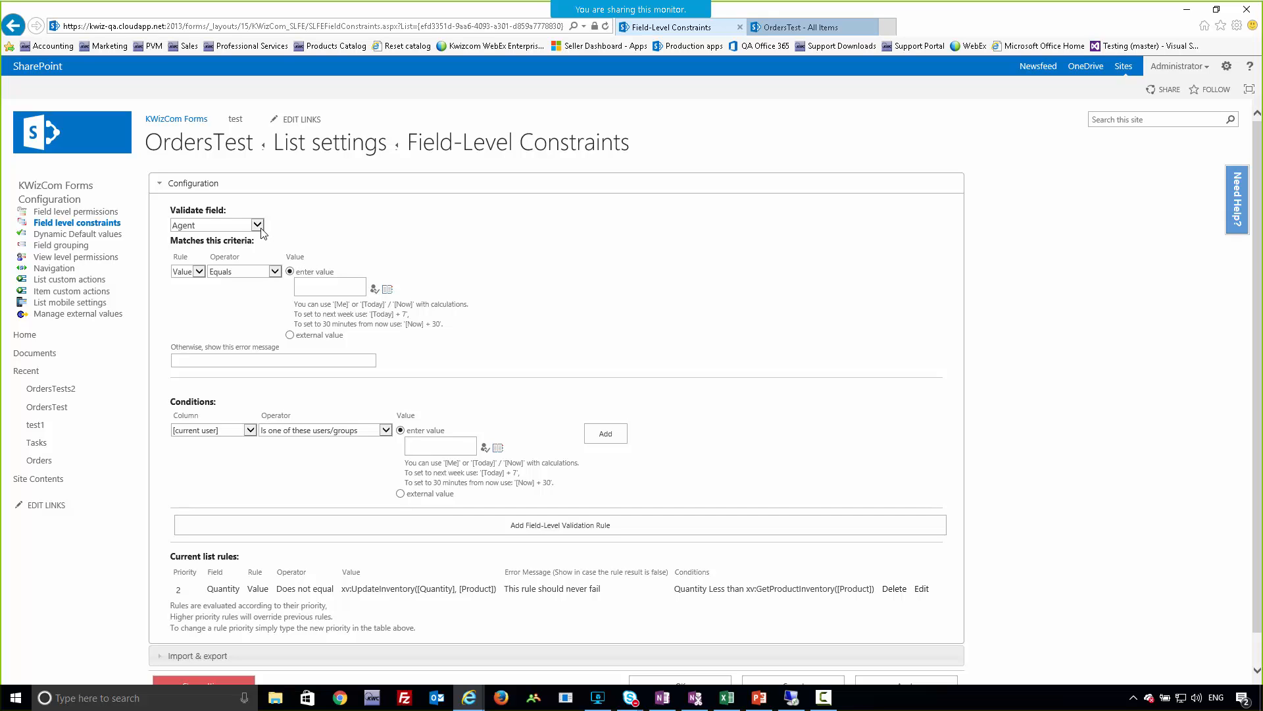
Check the Quantity field on a new OrdersTest item and choose Quantity as the field to validate in the constraint settings
click(767, 27)
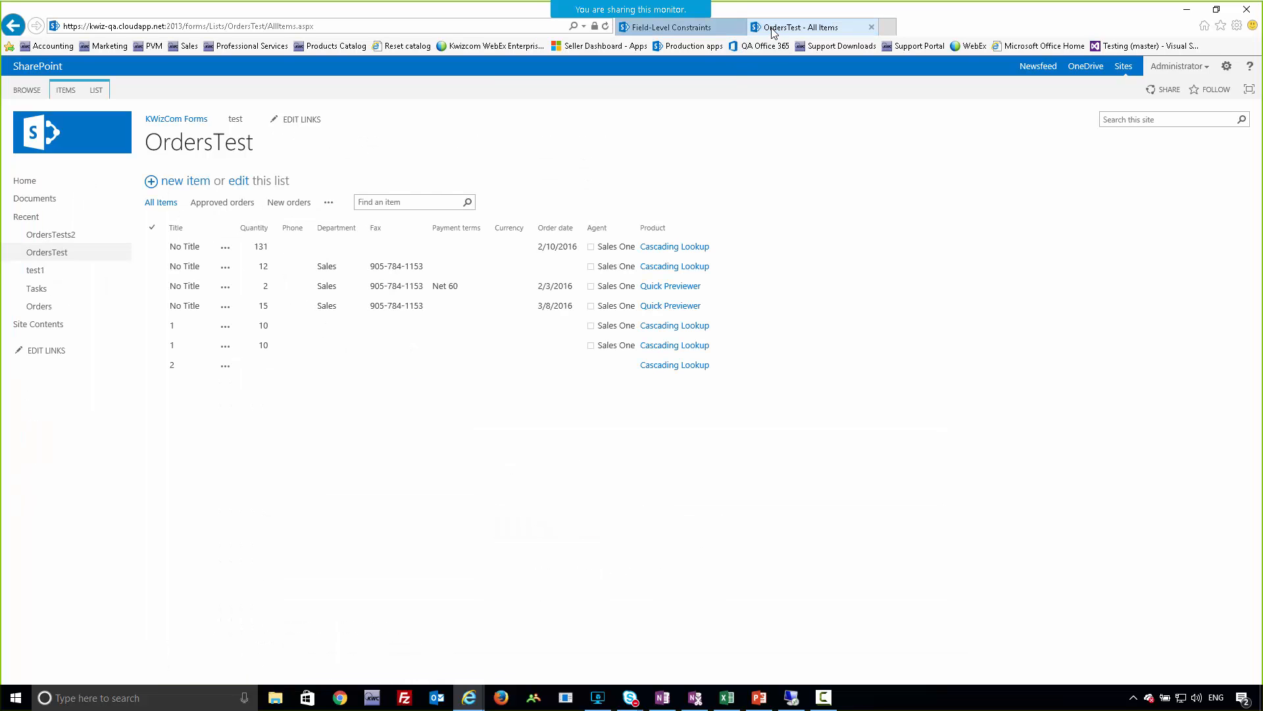
click(172, 184)
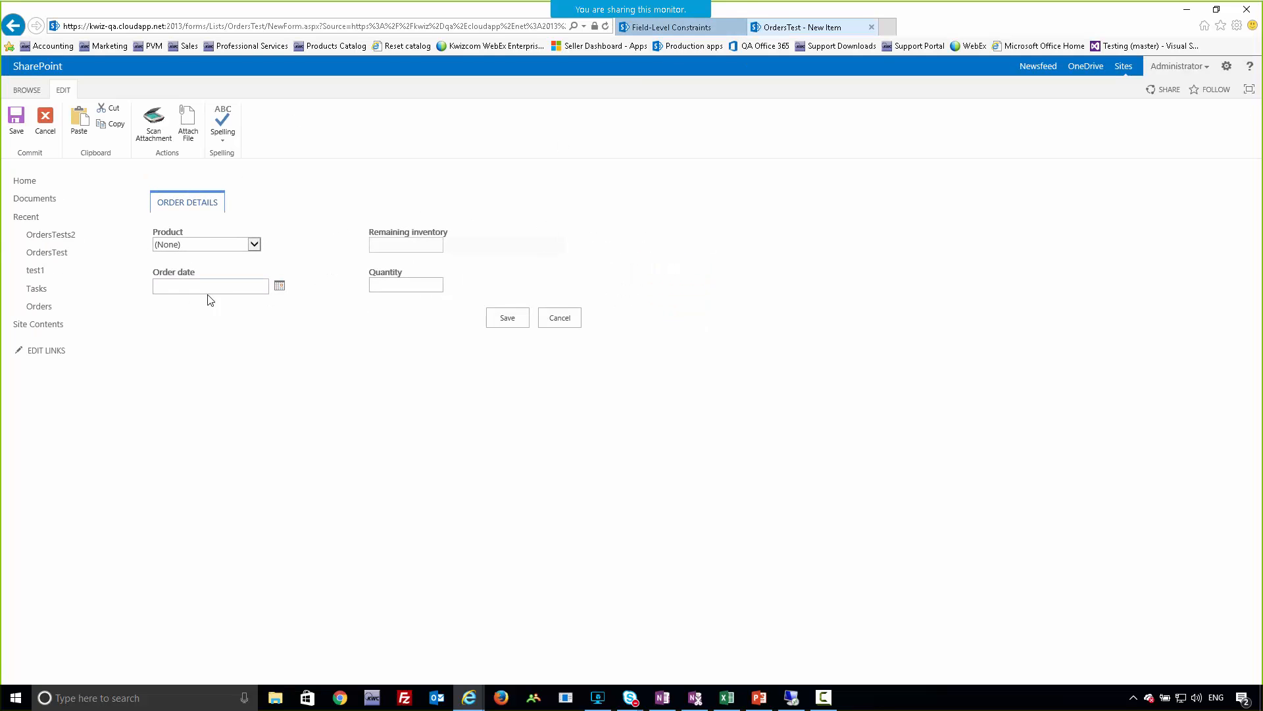
double_click(372, 272)
click(669, 30)
click(237, 225)
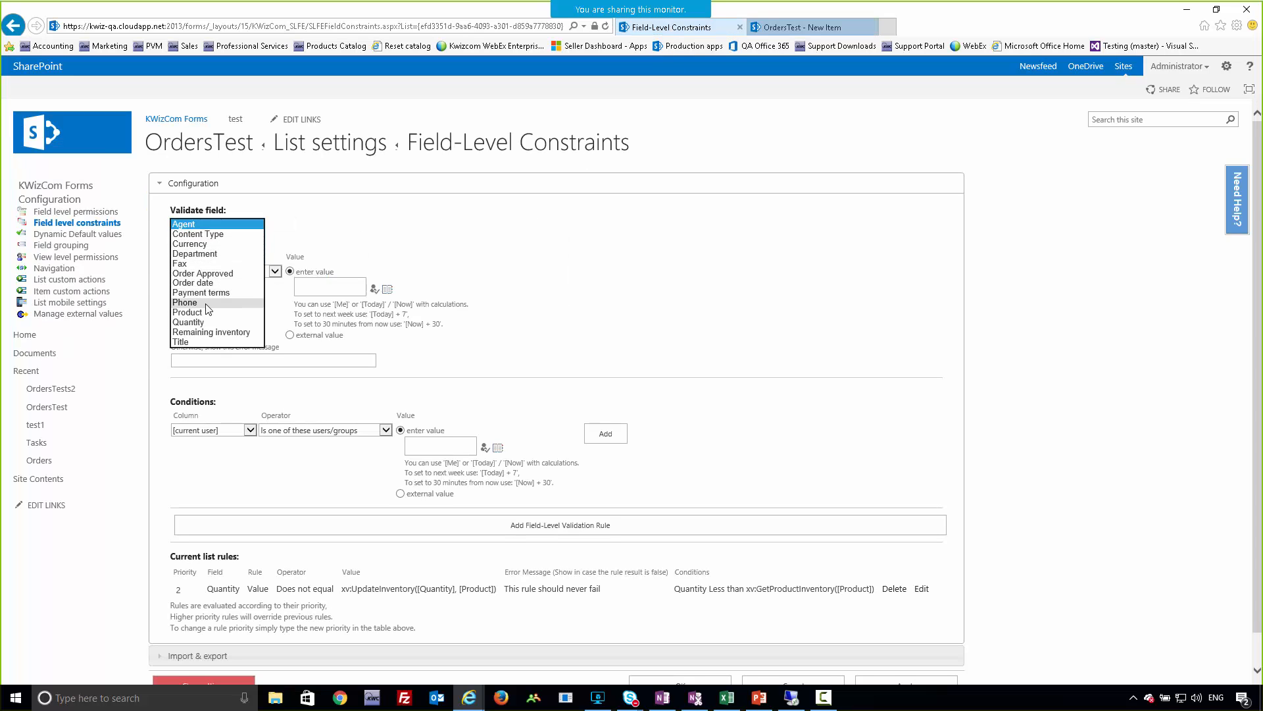
click(202, 321)
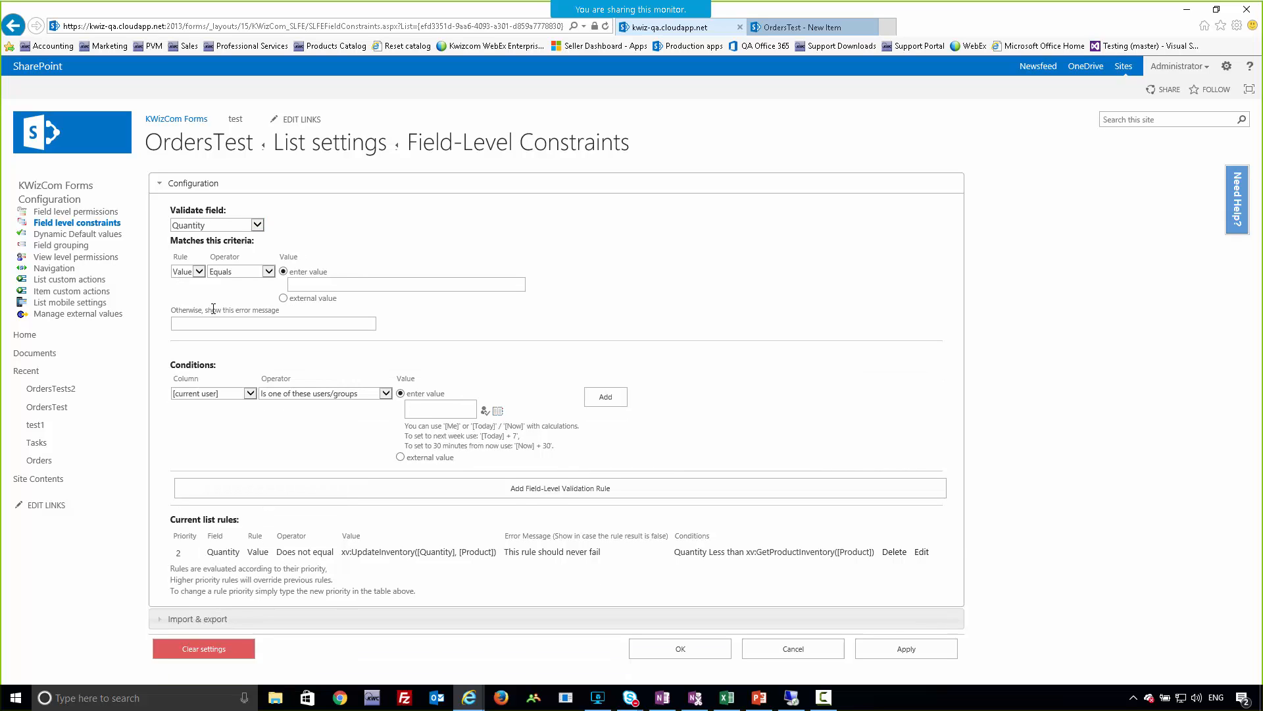
Require the Quantity value to be Less than the external value GetProductInventory([Product]), validating the expression before accepting it
click(229, 271)
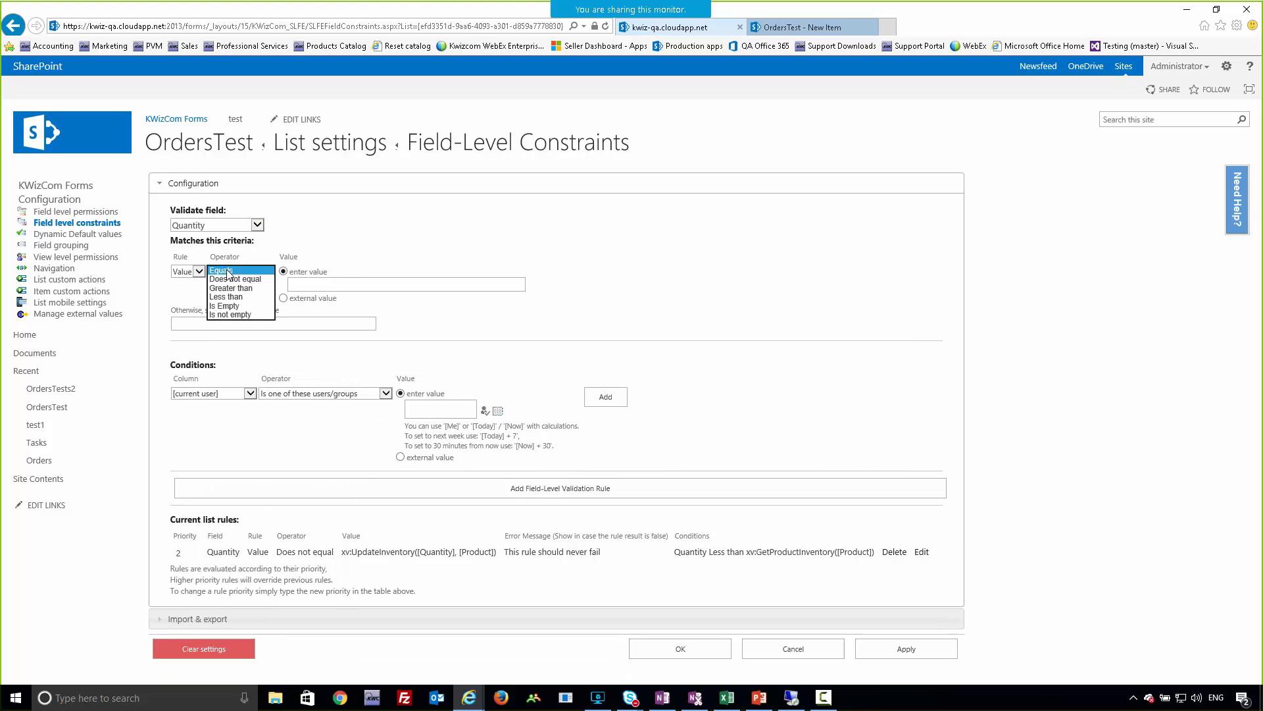
click(230, 297)
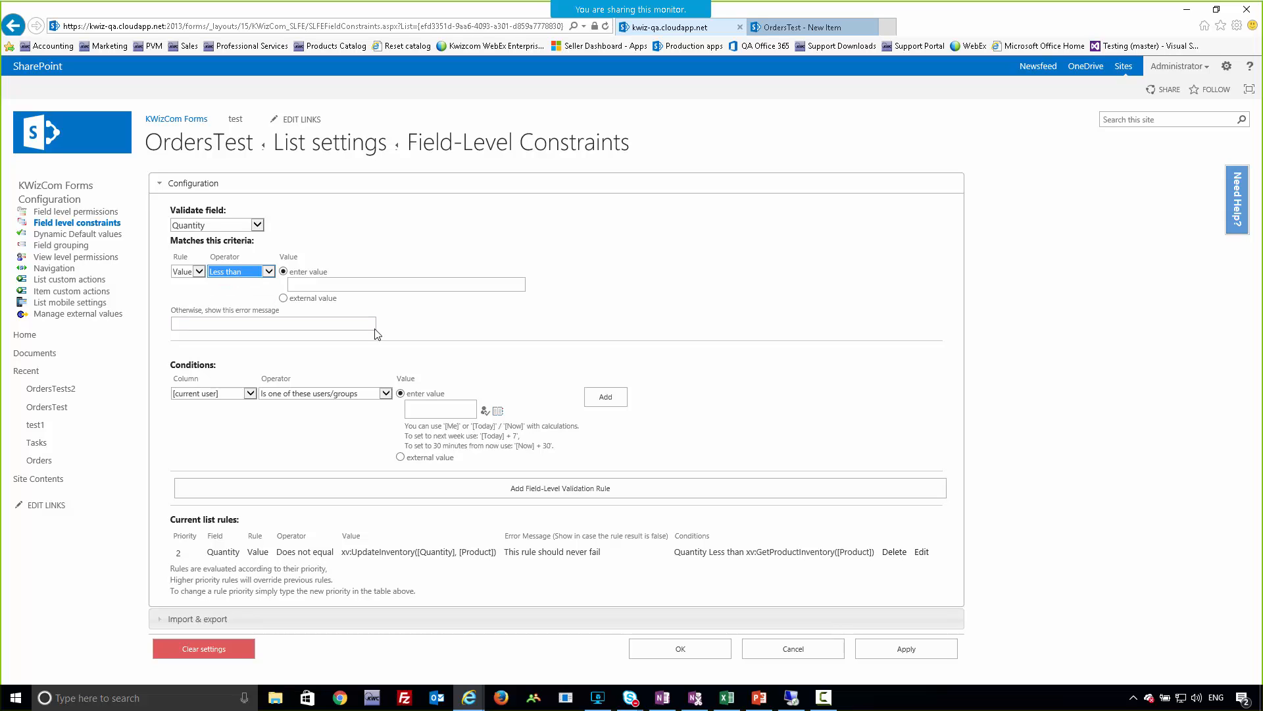
click(320, 283)
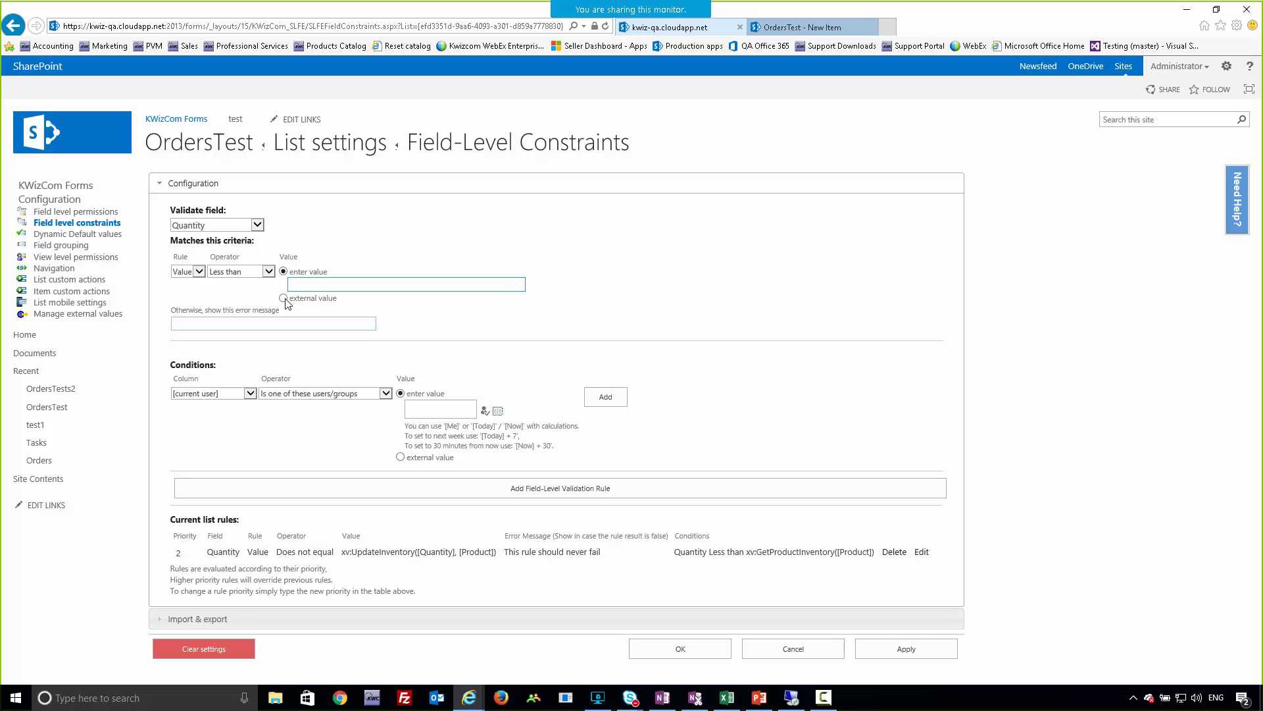
click(283, 298)
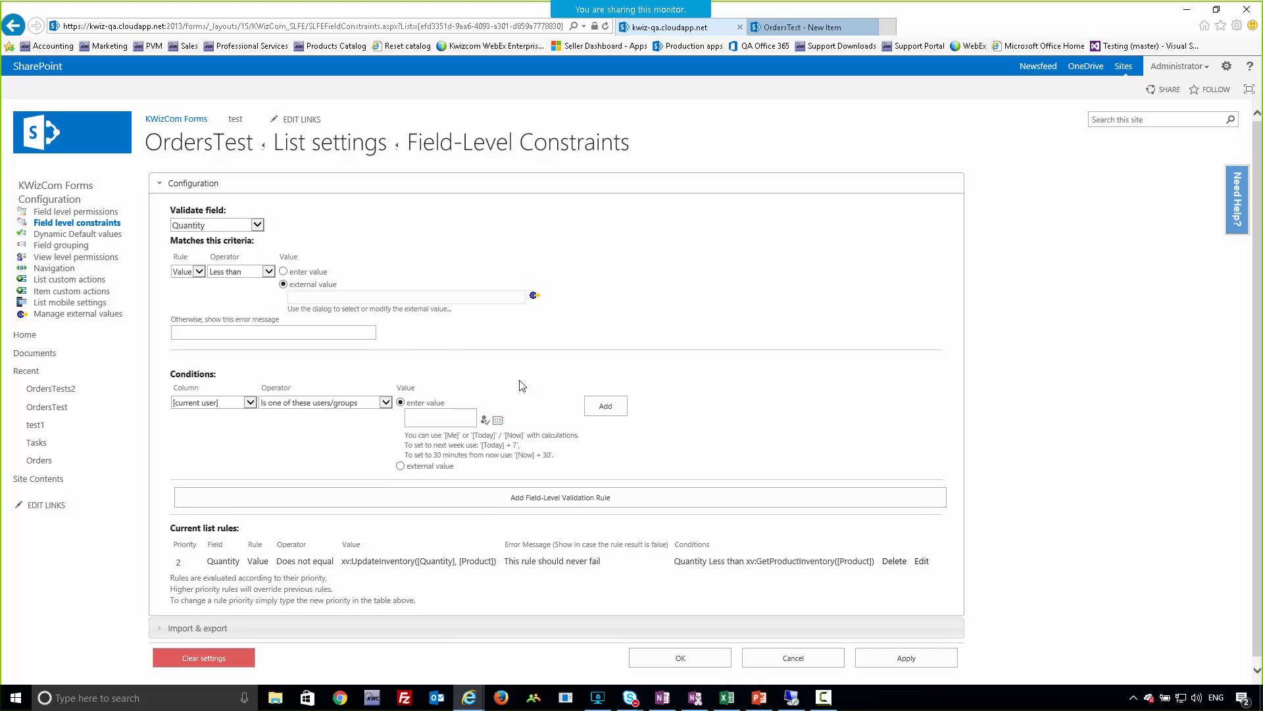
click(535, 295)
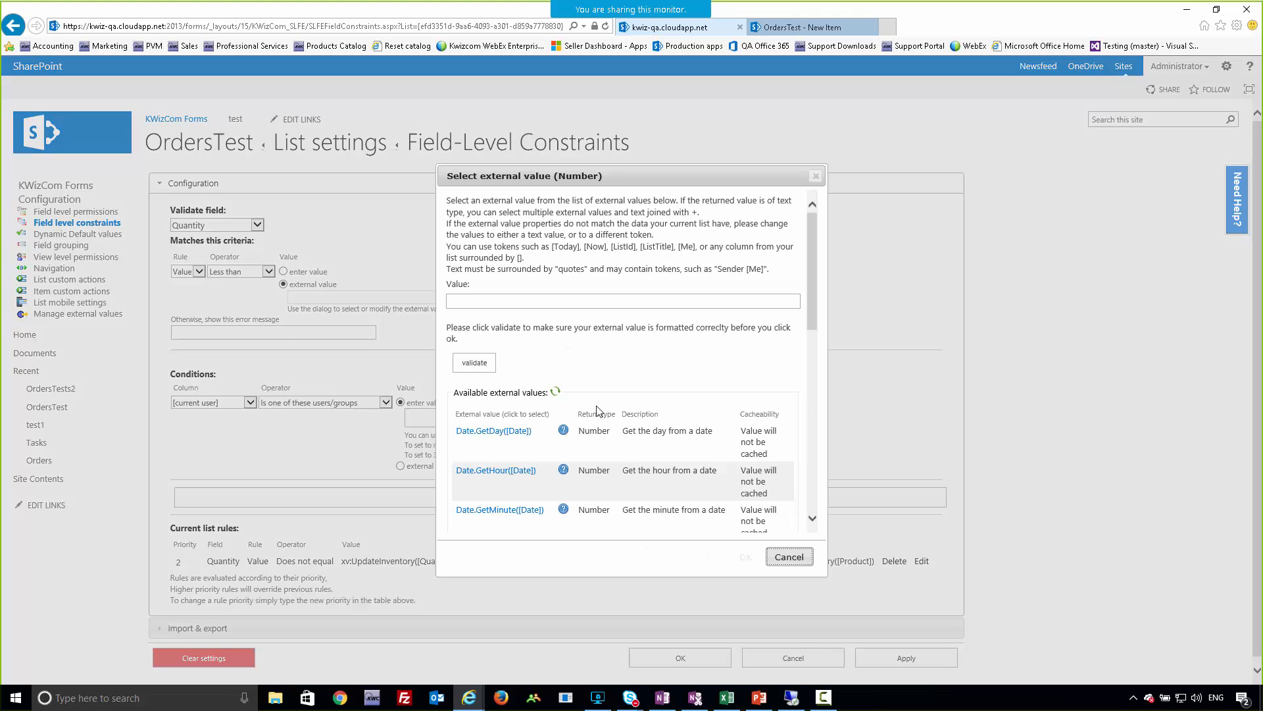
scroll(556, 453, down, 3)
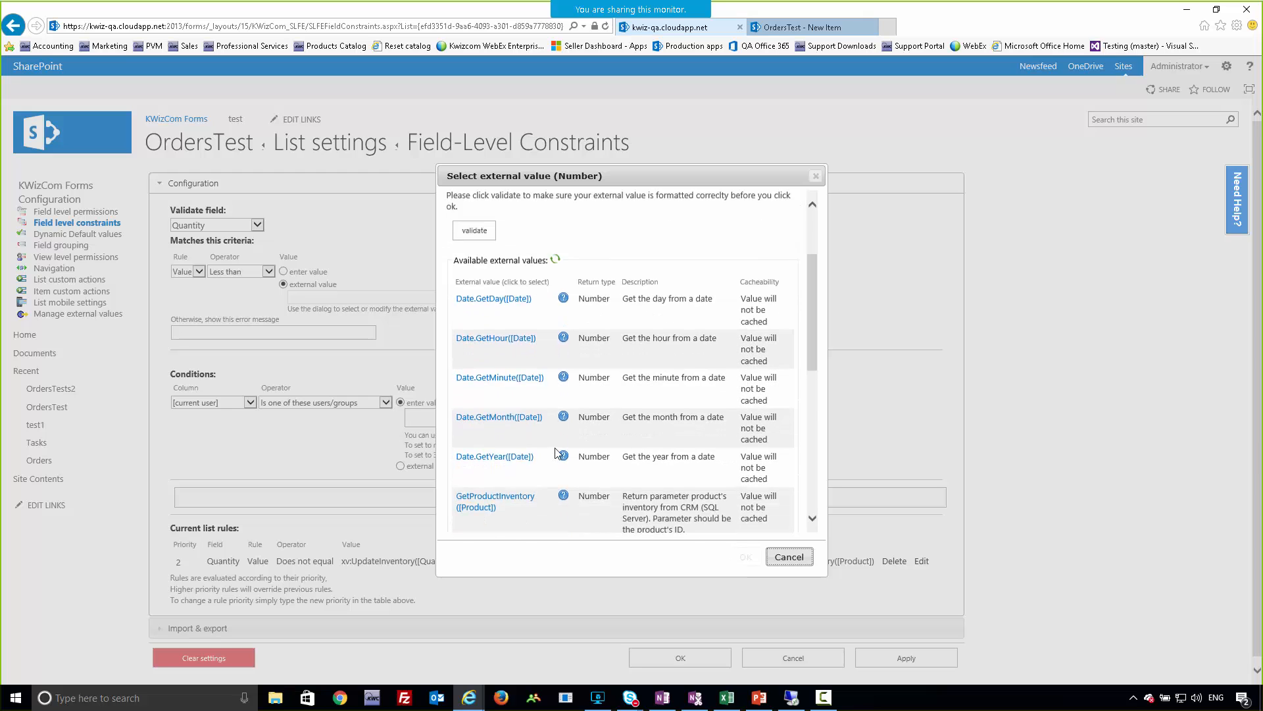
scroll(555, 450, down, 2)
click(530, 414)
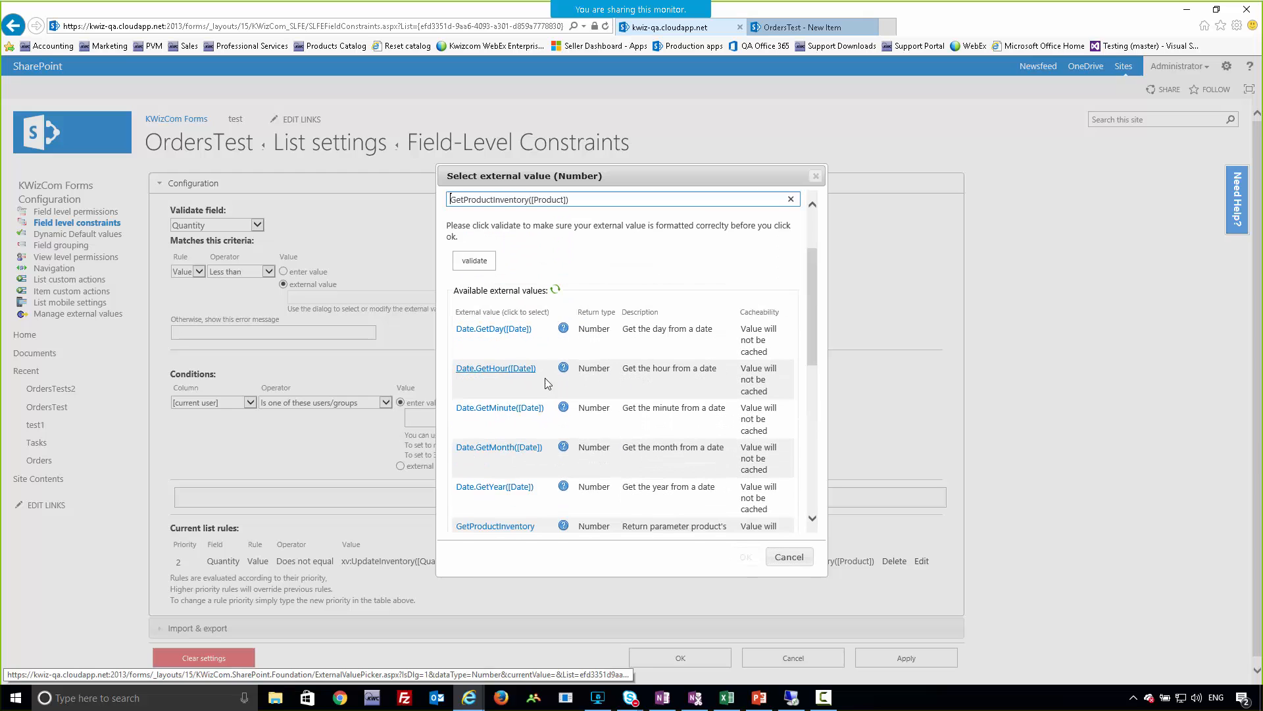
click(474, 261)
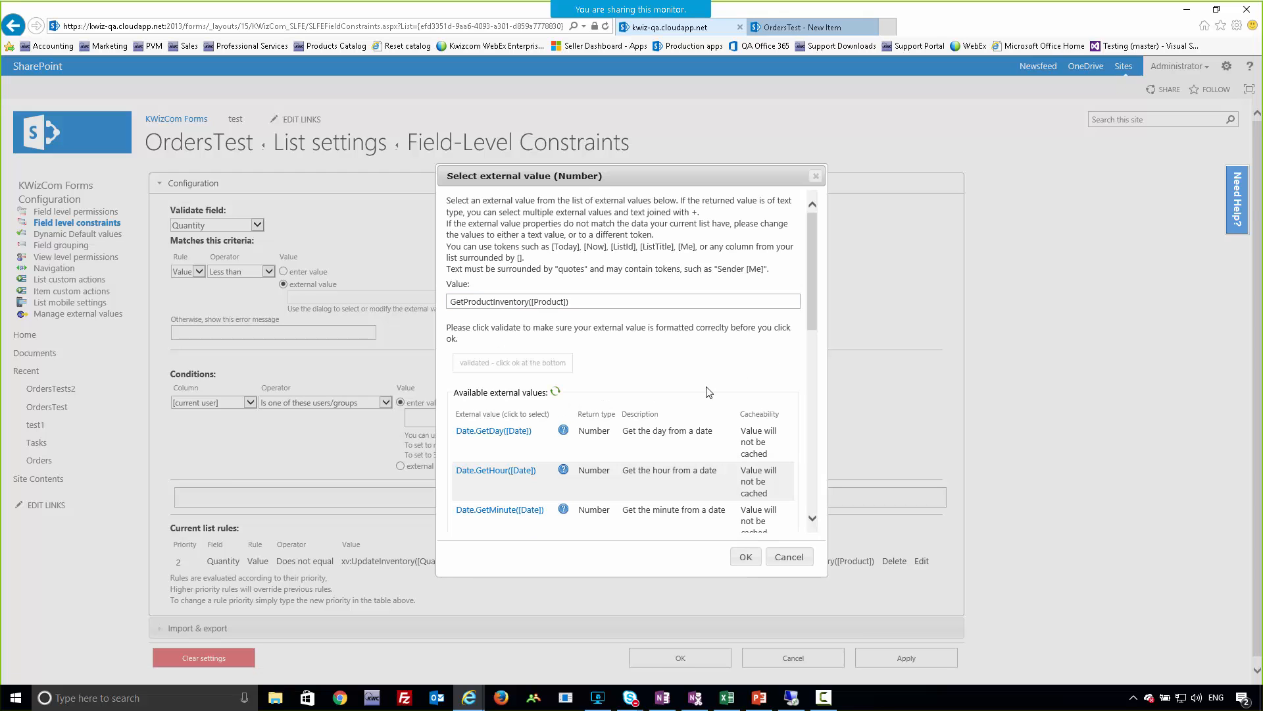
click(746, 556)
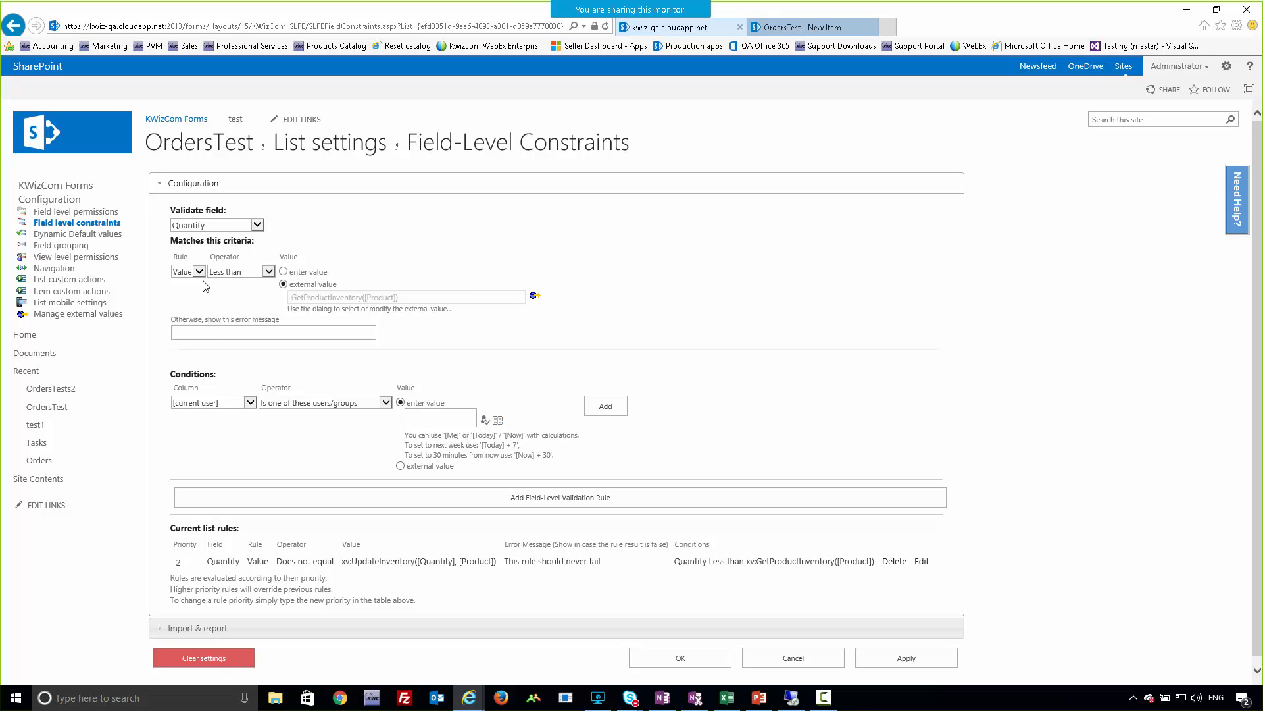
Enter the error message "you cannot order more than available inventory" and add the field-level validation rule
click(244, 331)
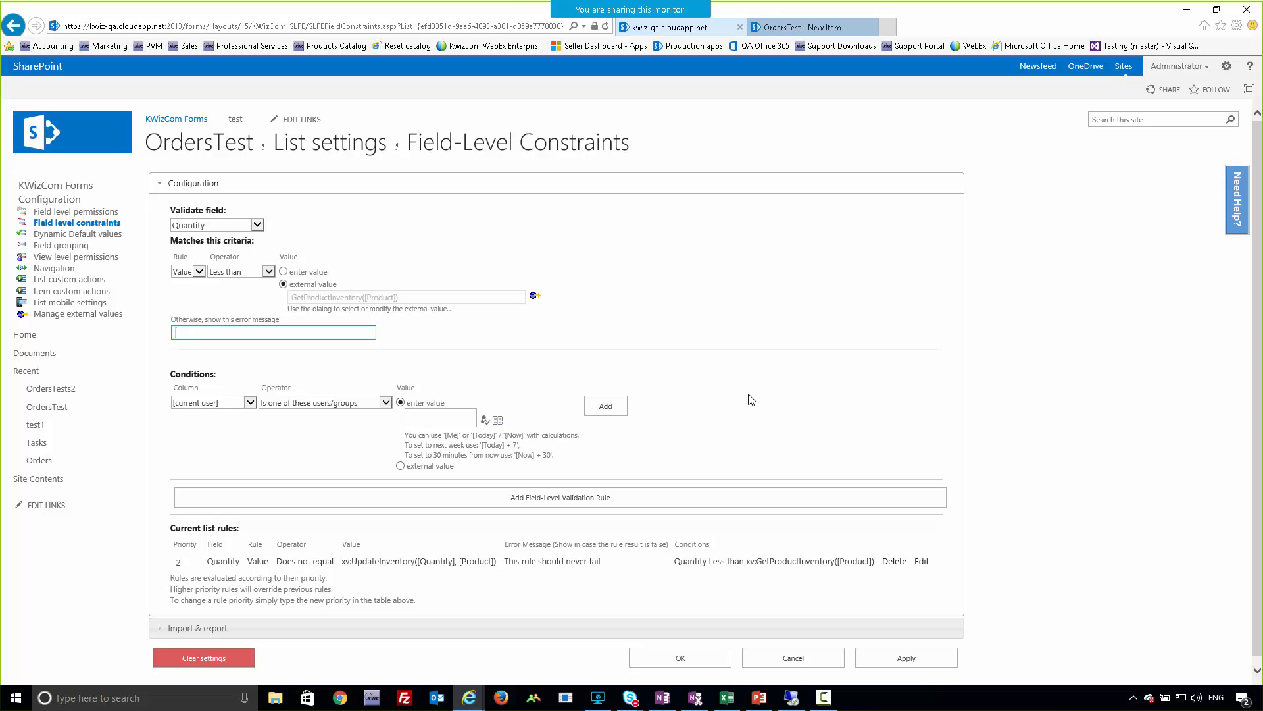
text(you c)
text(annot order more than avail)
text(able qua)
key(BackSpace)
key(BackSpace)
text(inventory)
click(545, 502)
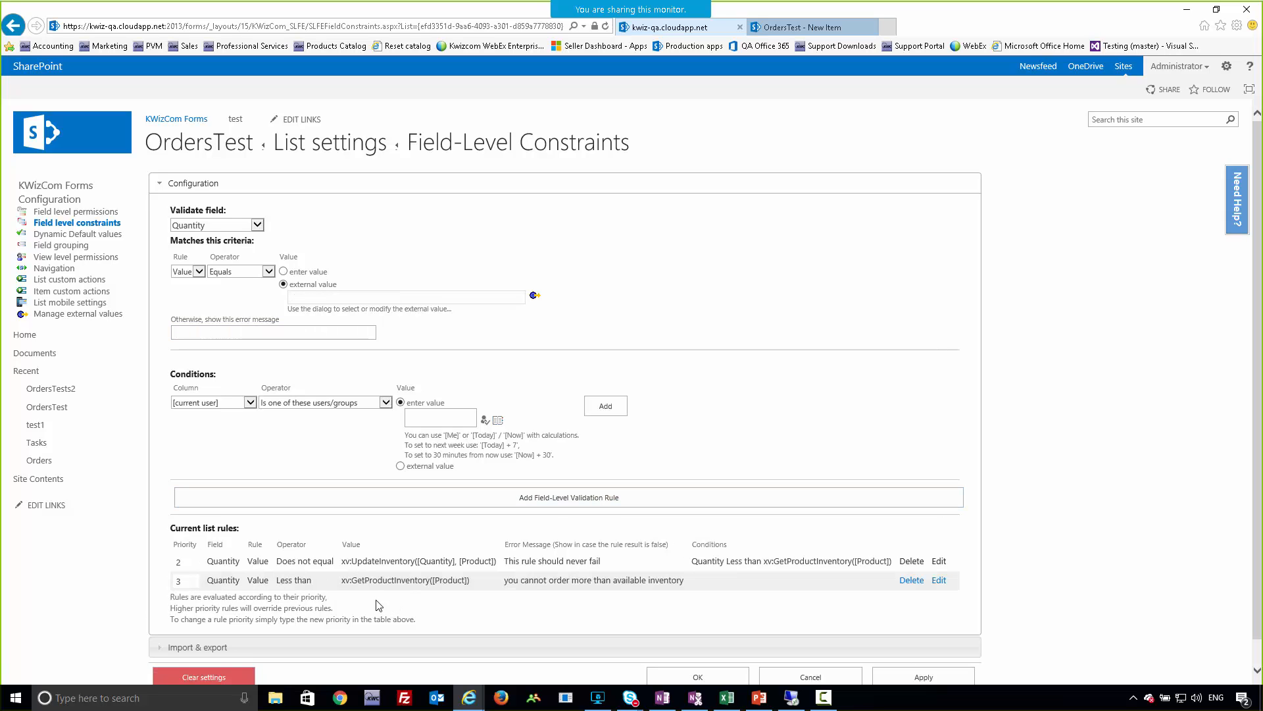
Review the field, external value and error message of the newly added Quantity rule in the current list rules
drag(208, 583, 244, 588)
drag(357, 583, 453, 593)
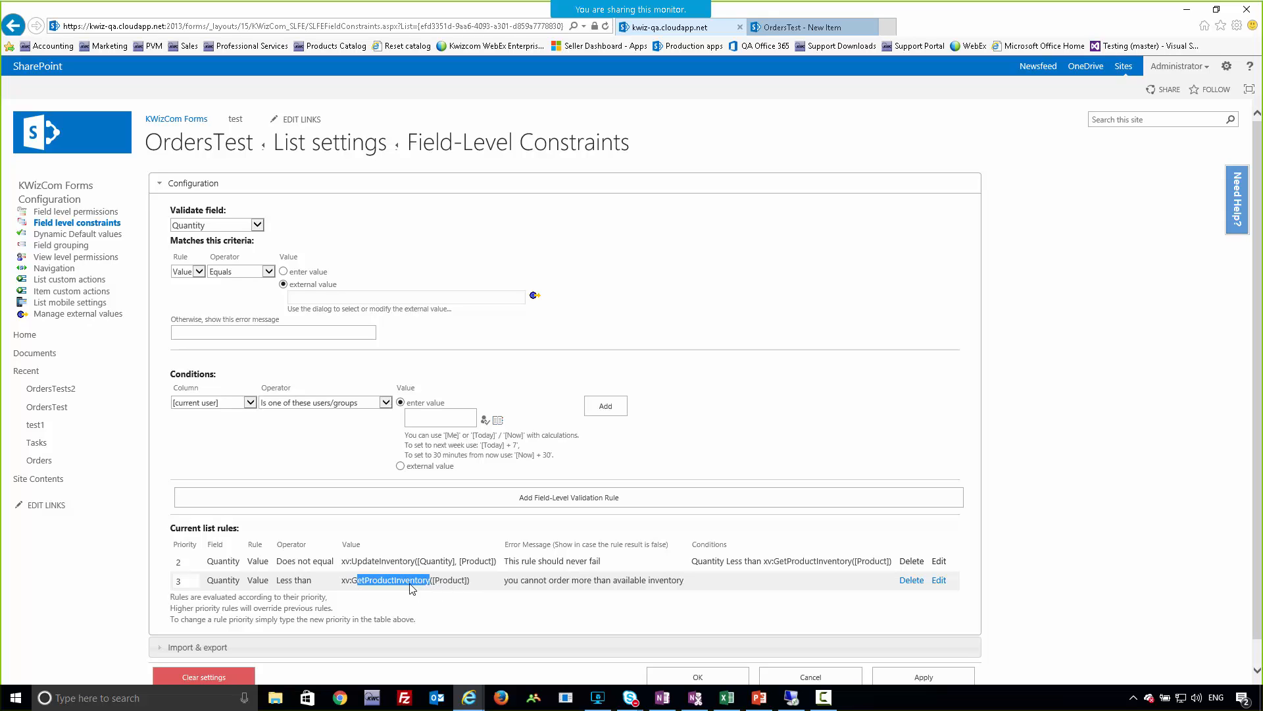
drag(506, 583, 662, 593)
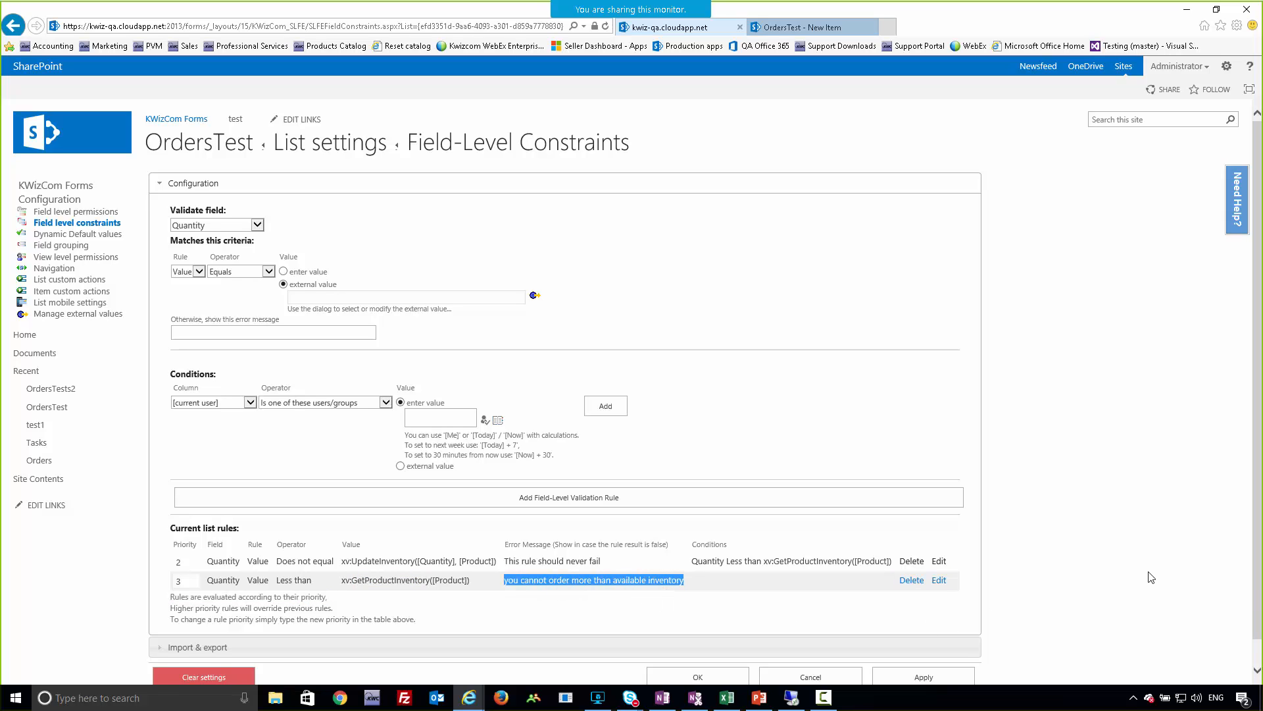
scroll(1151, 577, down, 1)
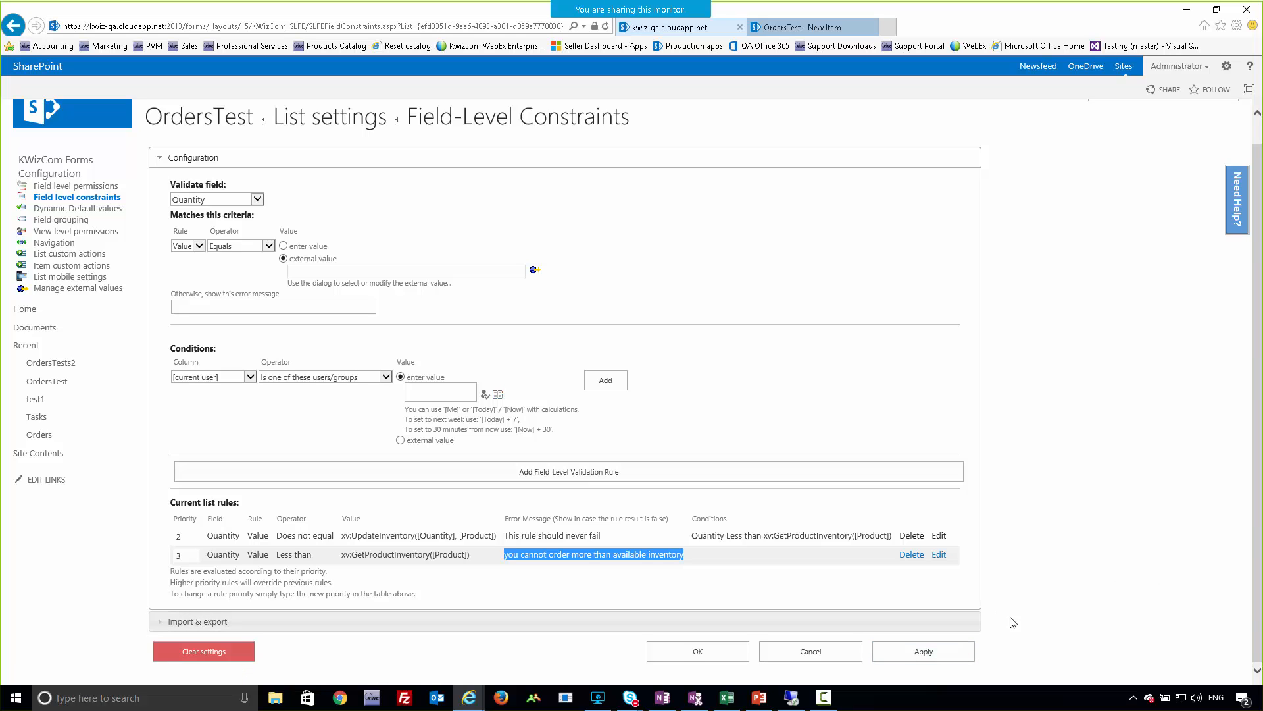
click(997, 204)
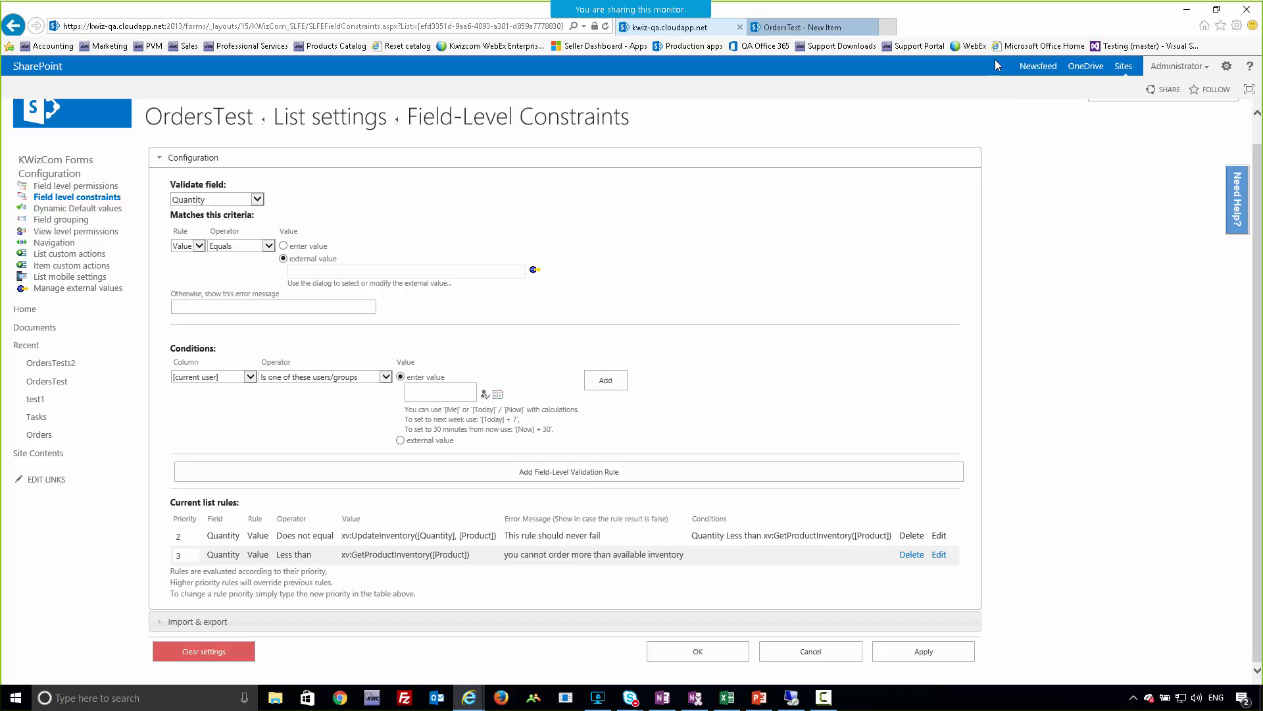
Reload the new OrdersTest item form and choose Quick Previewer as the product
click(806, 27)
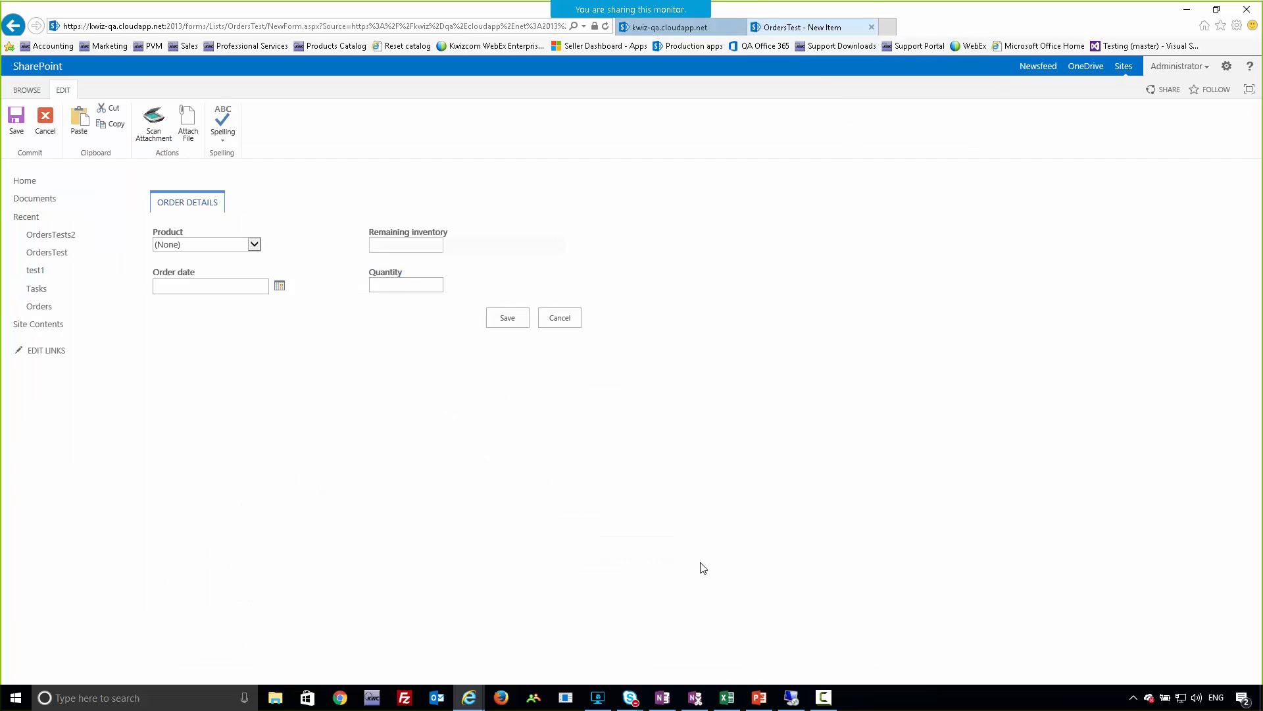
key(F5)
click(250, 242)
click(235, 262)
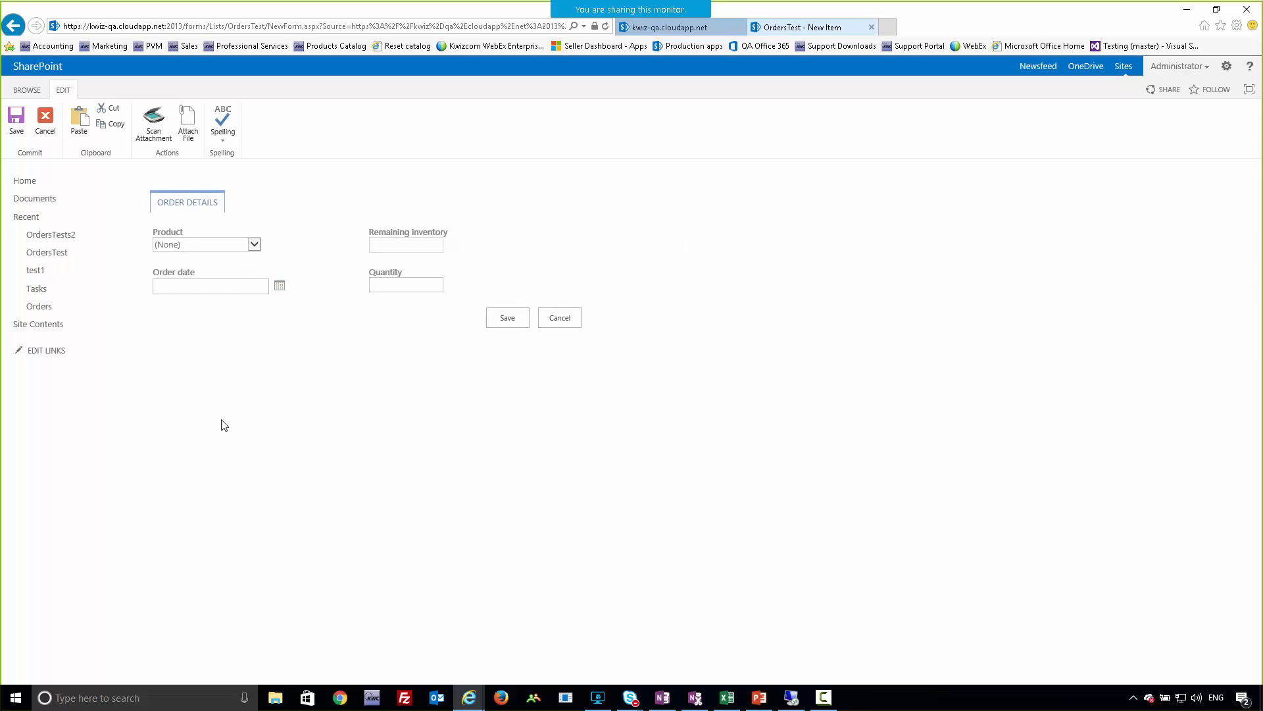
click(211, 244)
click(203, 262)
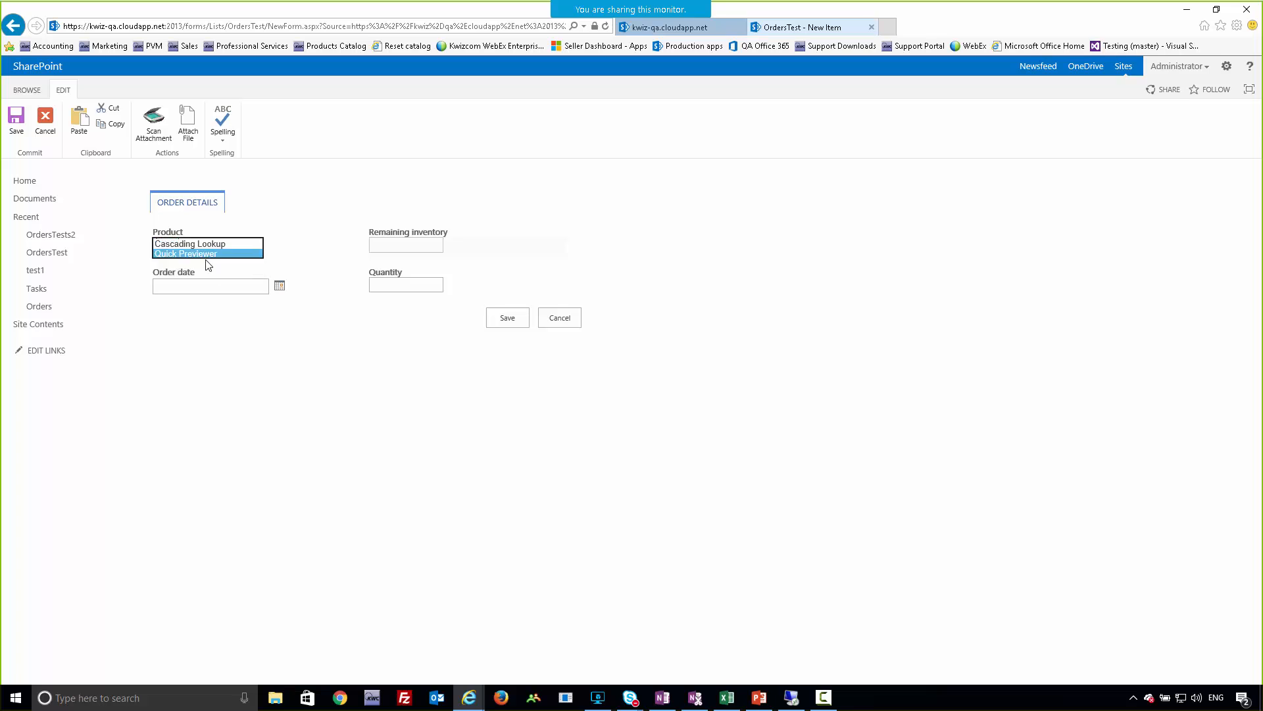
Set the order's Quantity to 150 and try to save the item to test the inventory validation
click(379, 285)
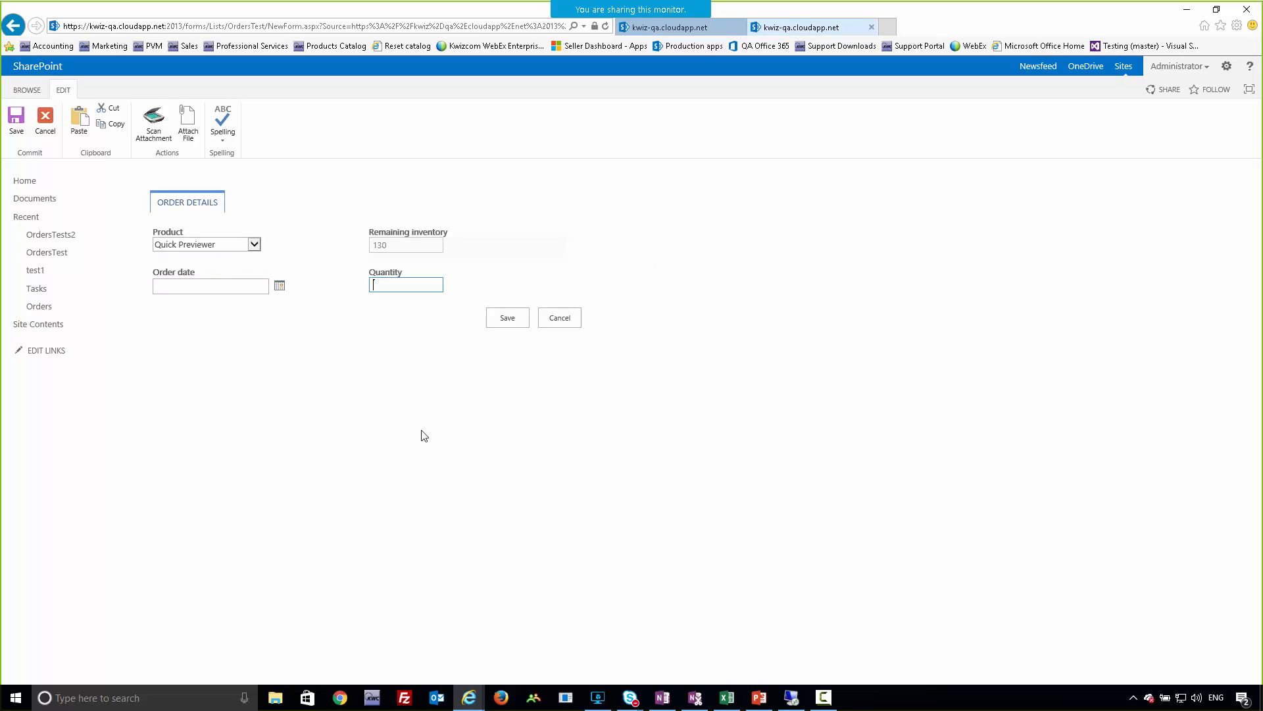
click(393, 247)
click(382, 289)
text(150)
click(508, 318)
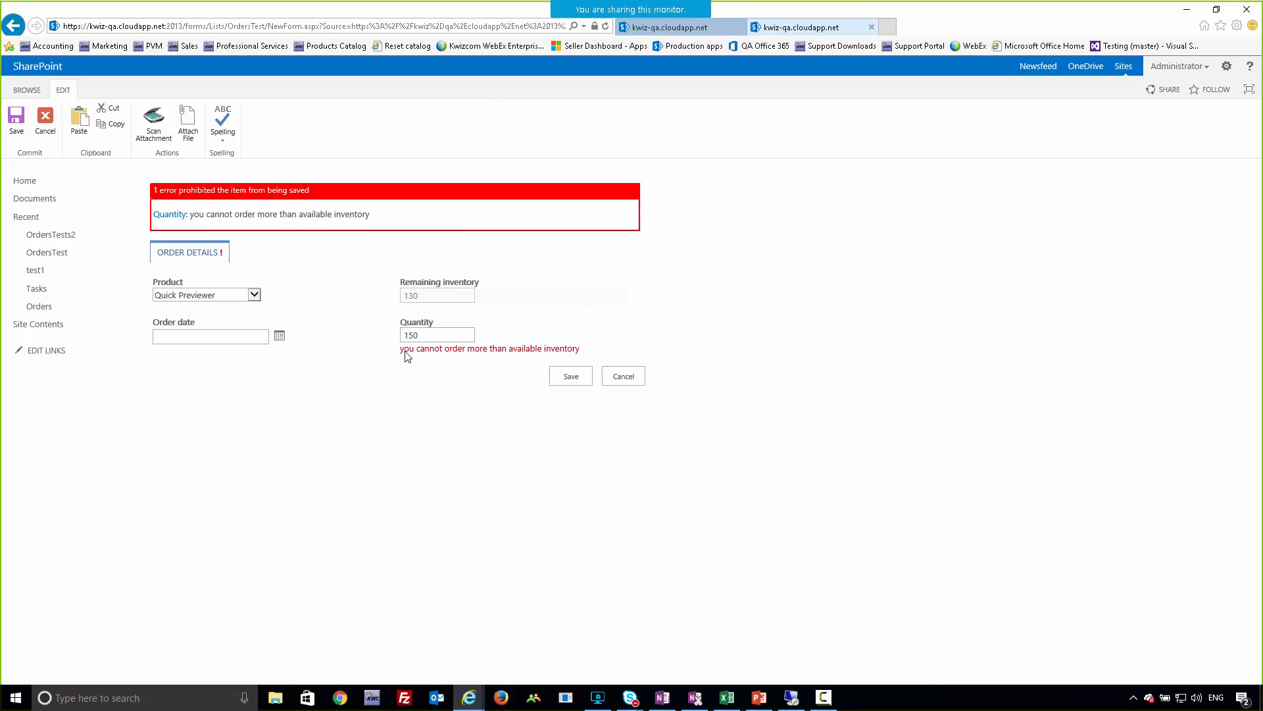
Examine the validation messages under the Quantity field and in the error summary above the order form
drag(399, 348, 572, 357)
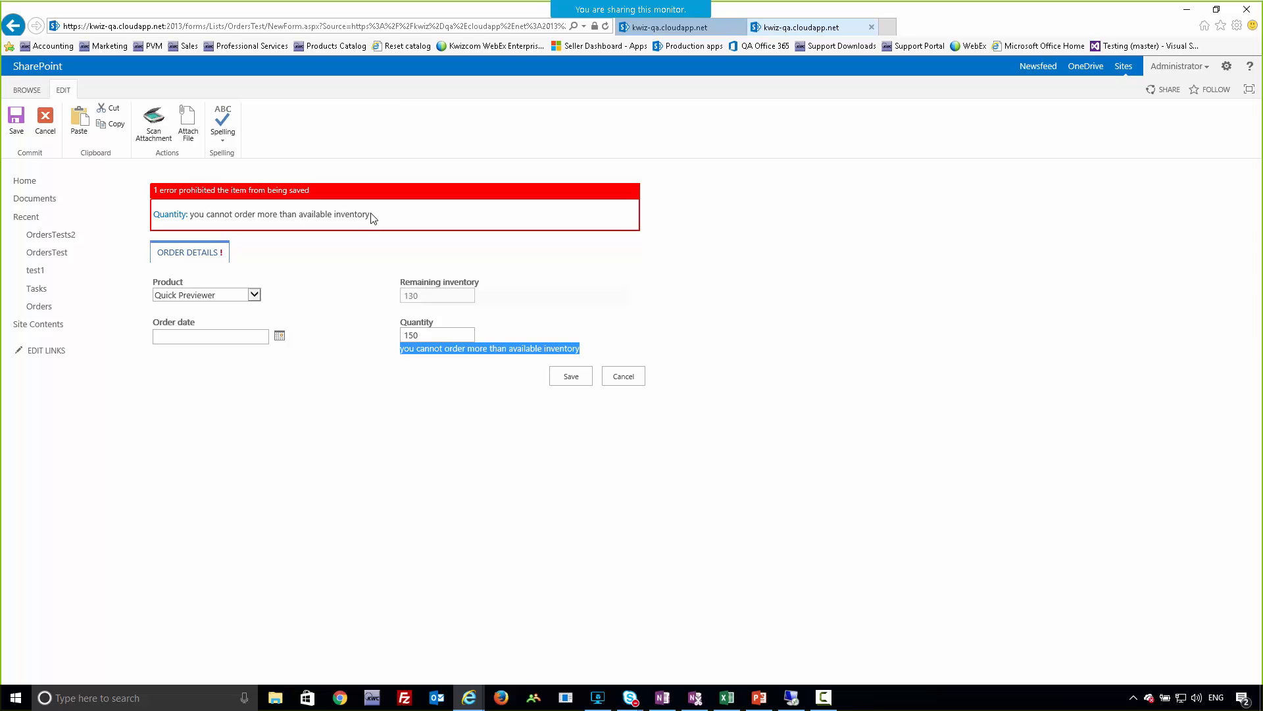
drag(370, 215, 258, 217)
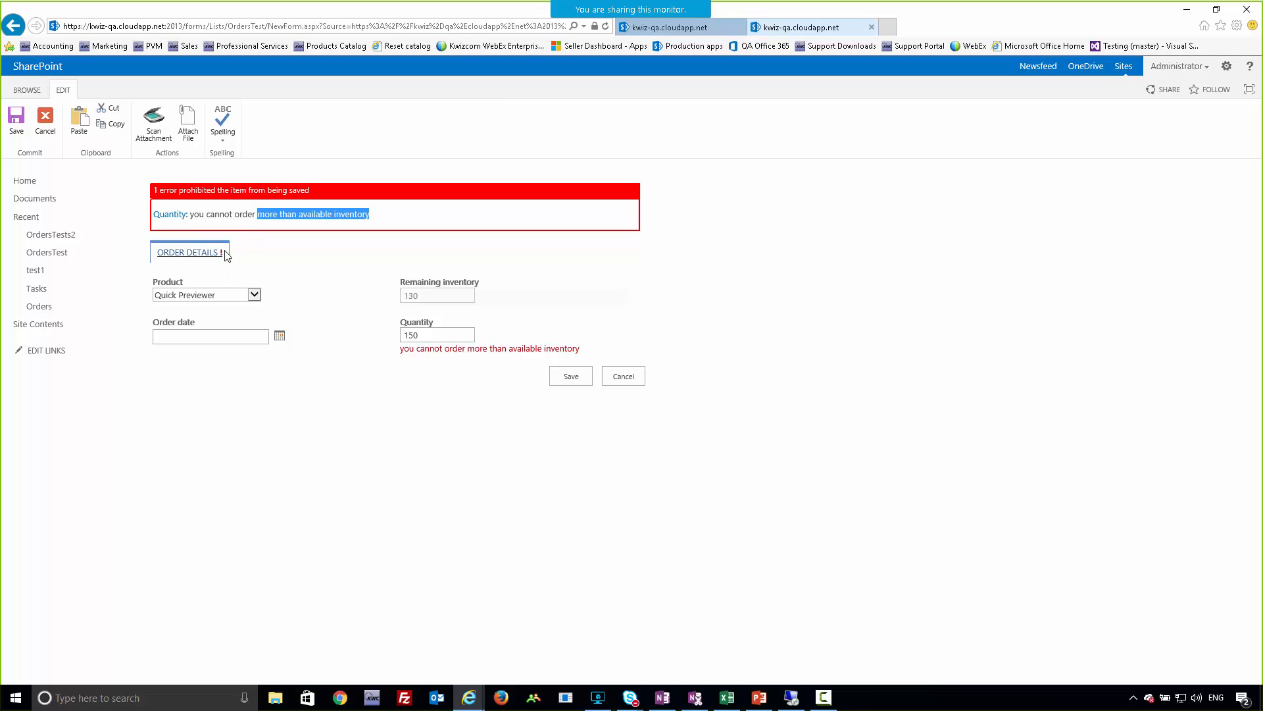
click(337, 288)
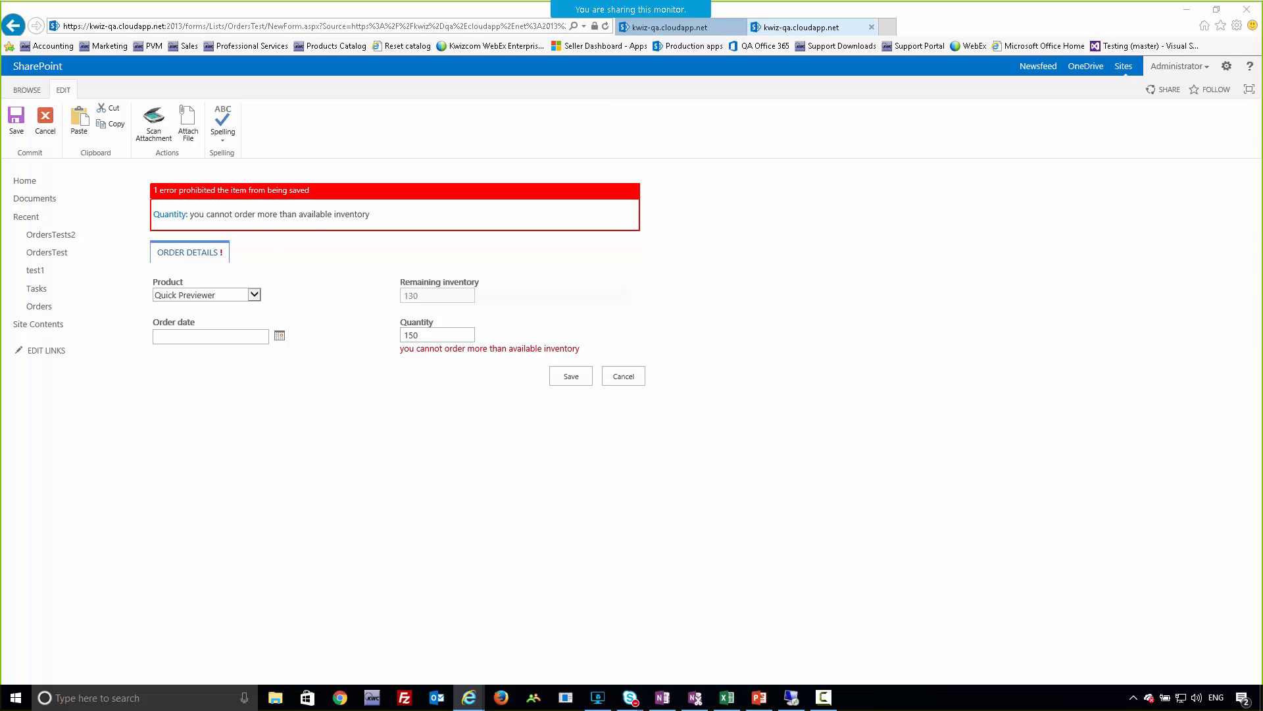
key(alt+Tab)
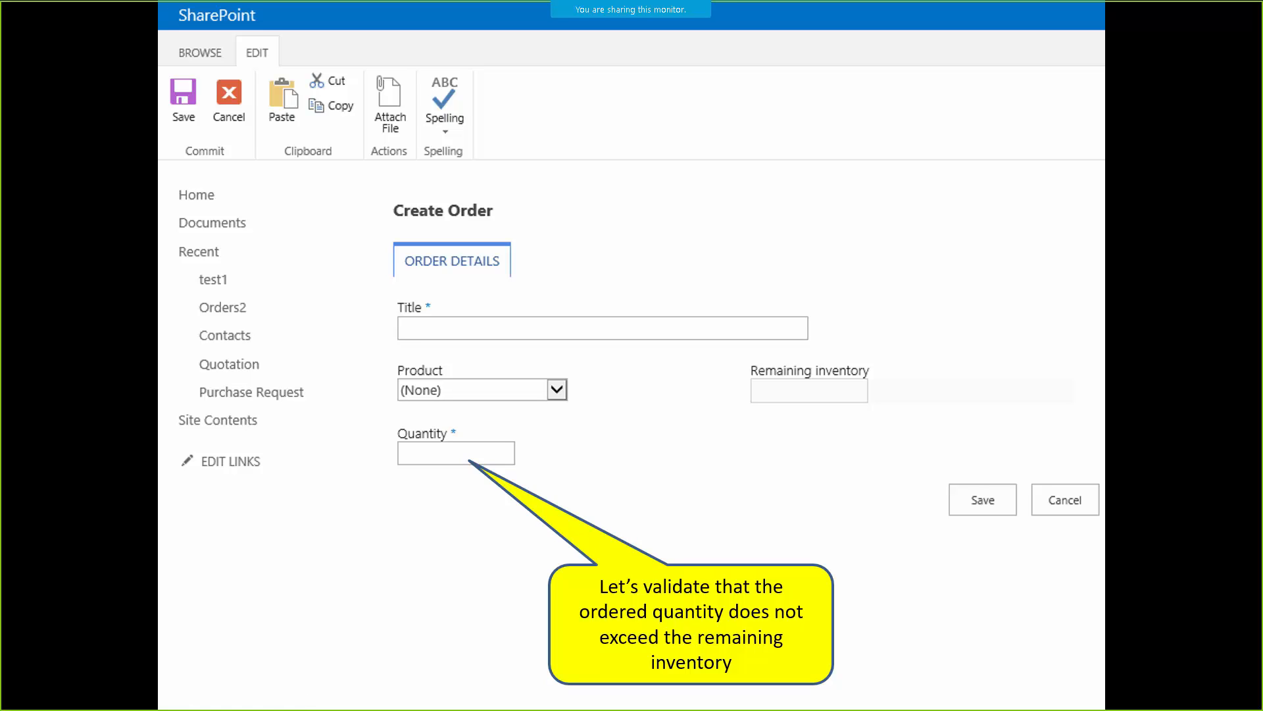
click(656, 491)
click(658, 496)
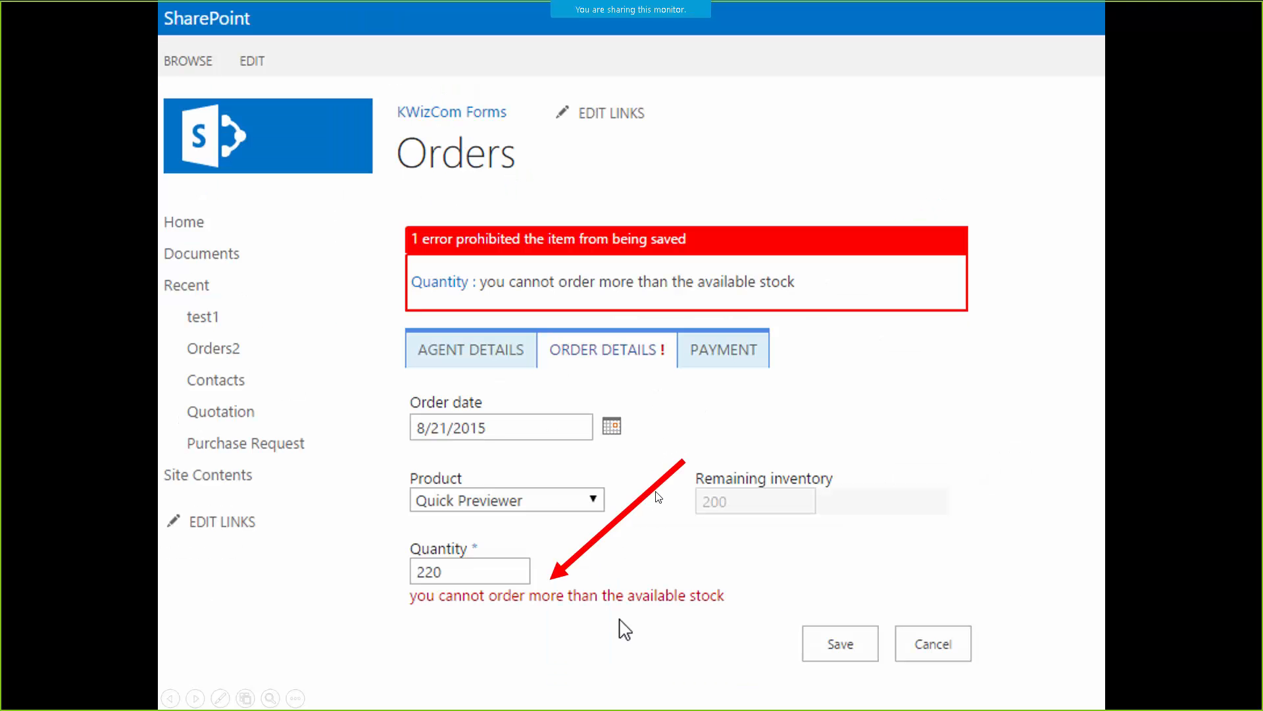
click(637, 454)
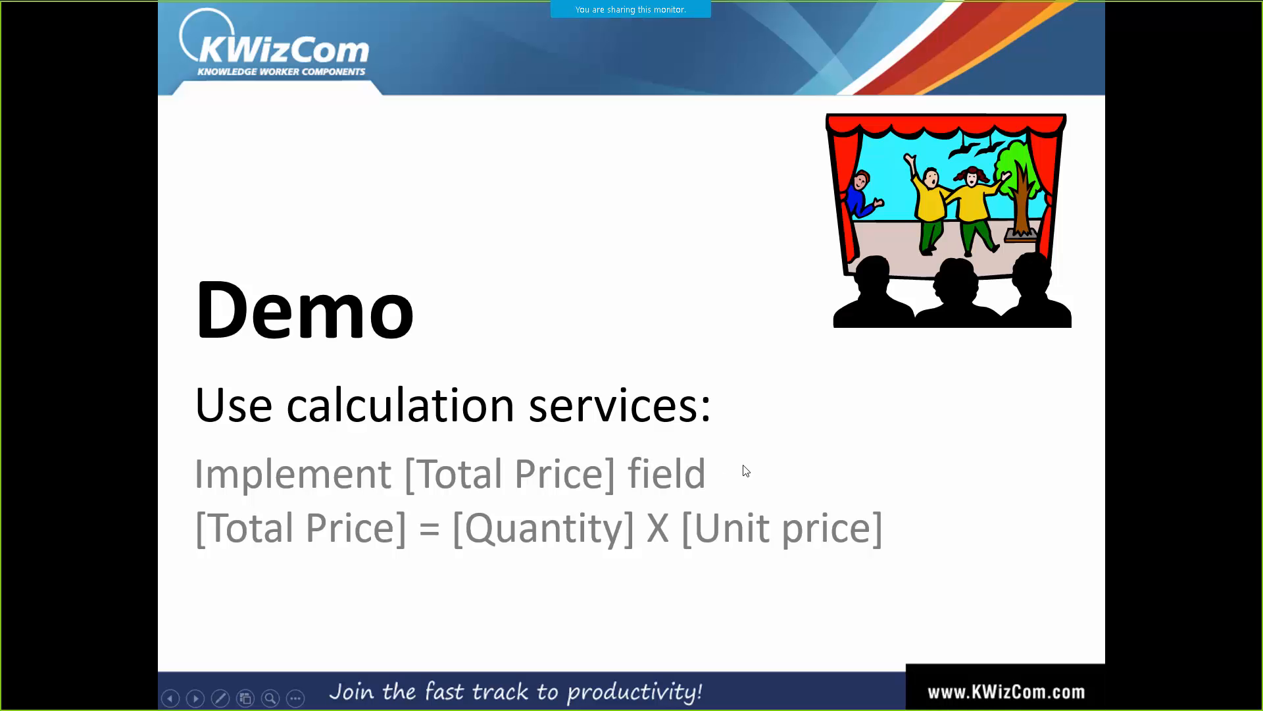
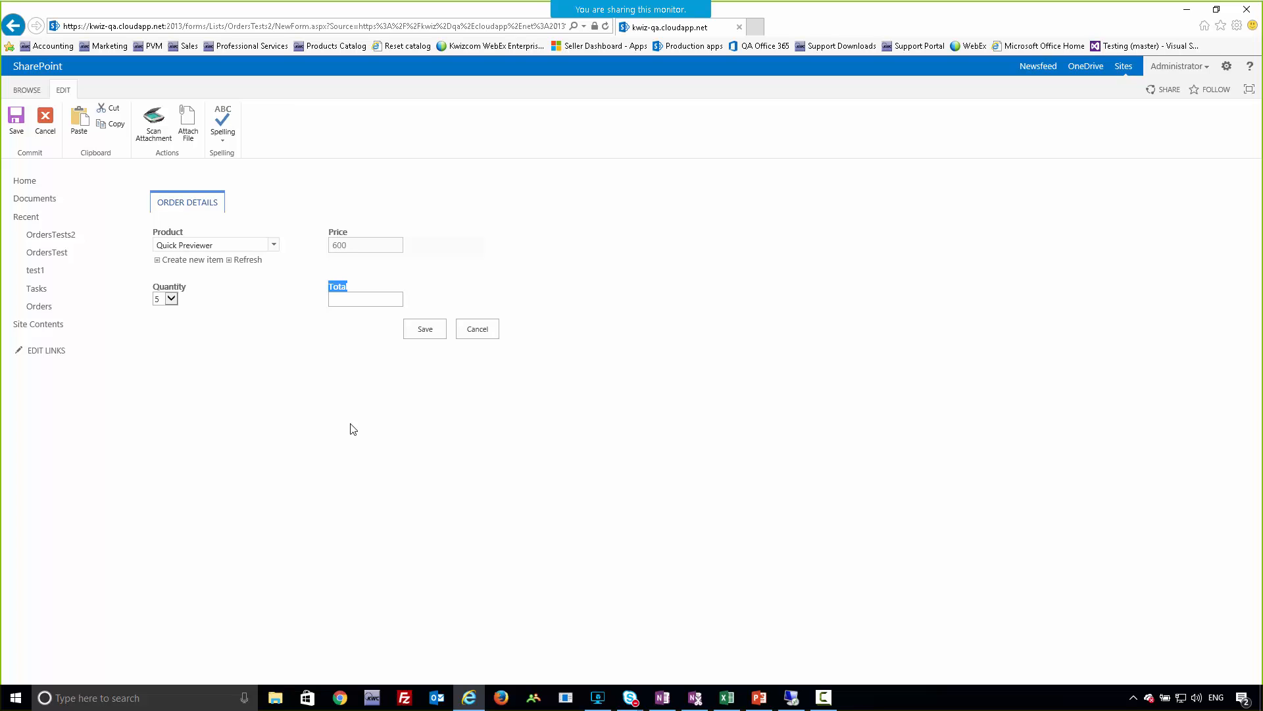
Check the Total and Price fields on the new OrdersTests2 item form
click(345, 299)
drag(348, 288, 340, 287)
drag(350, 233, 327, 232)
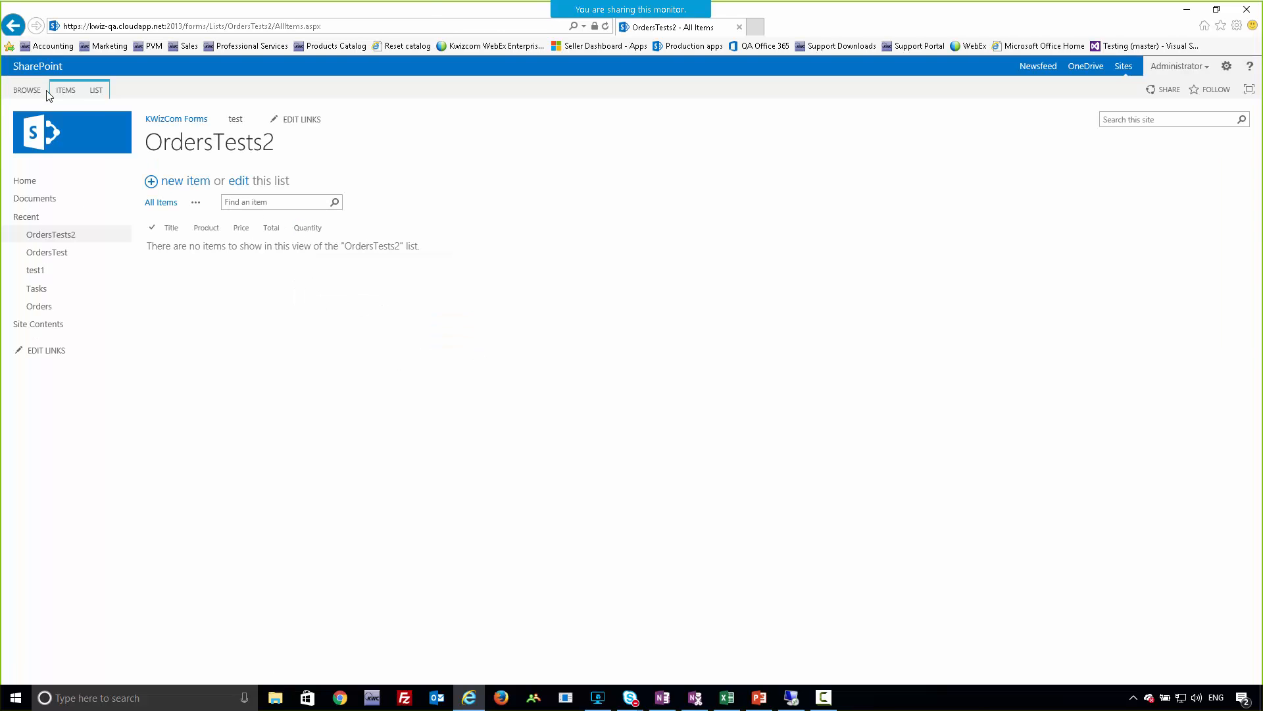
Open the Field Dynamic Default Values settings of the OrdersTests2 list
click(96, 91)
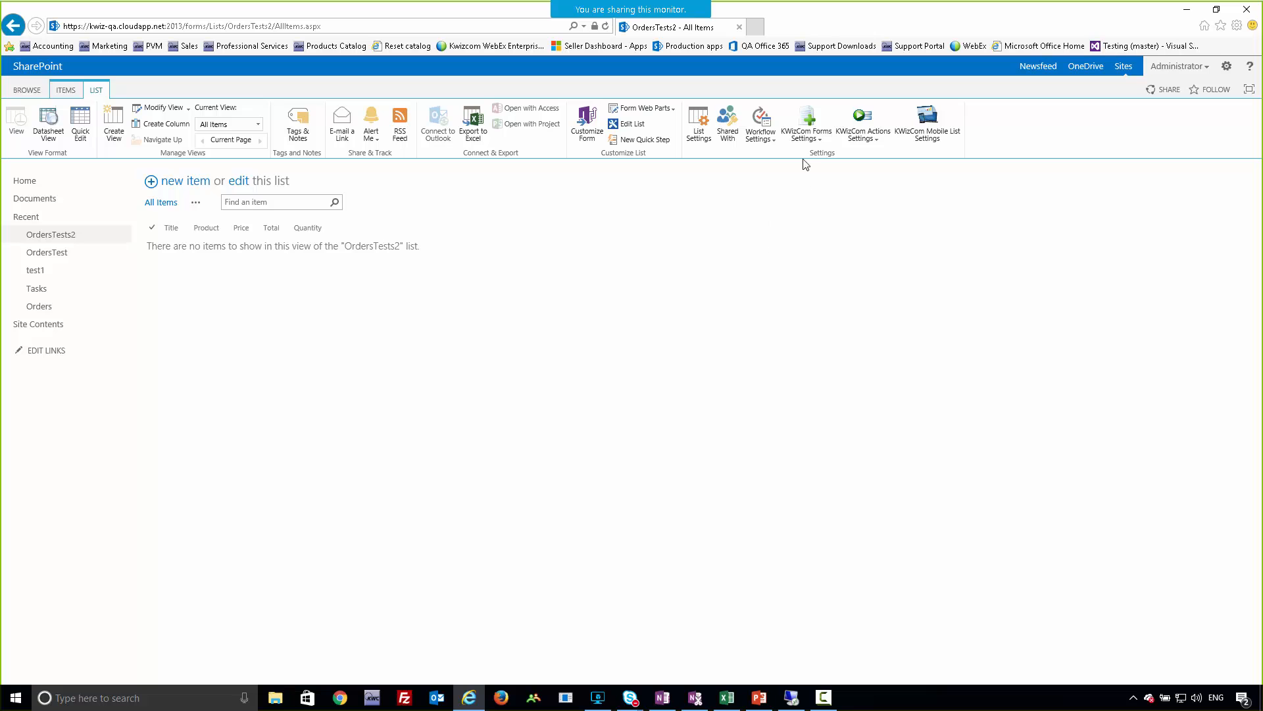
click(808, 140)
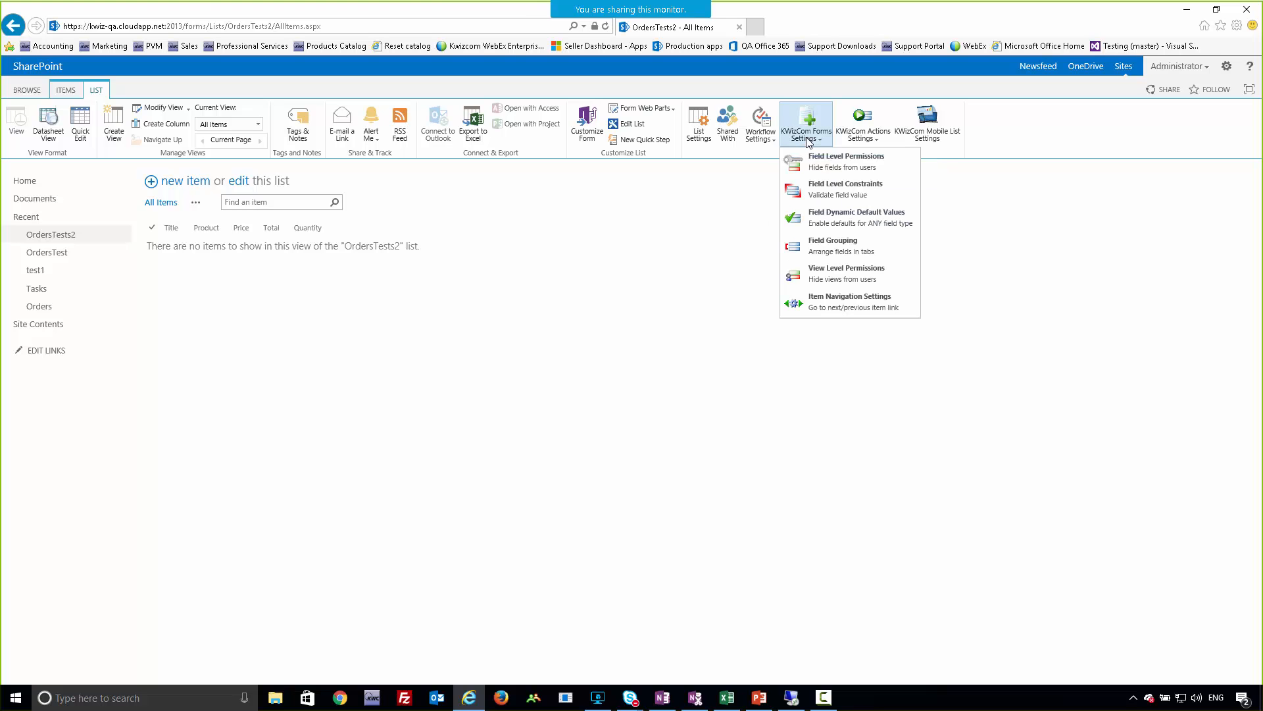
click(818, 225)
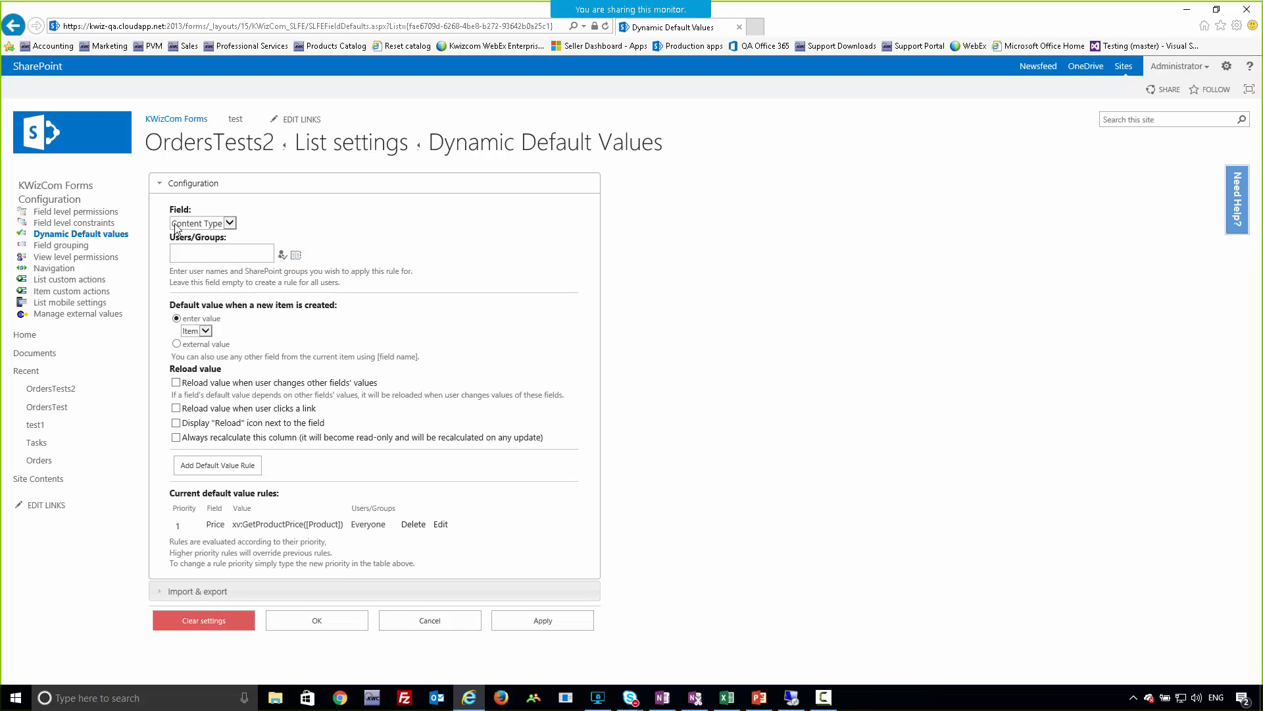
Choose the Total field for a dynamic default value and base it on the Math.Multiply([Num1], [Num2]) external value
click(197, 224)
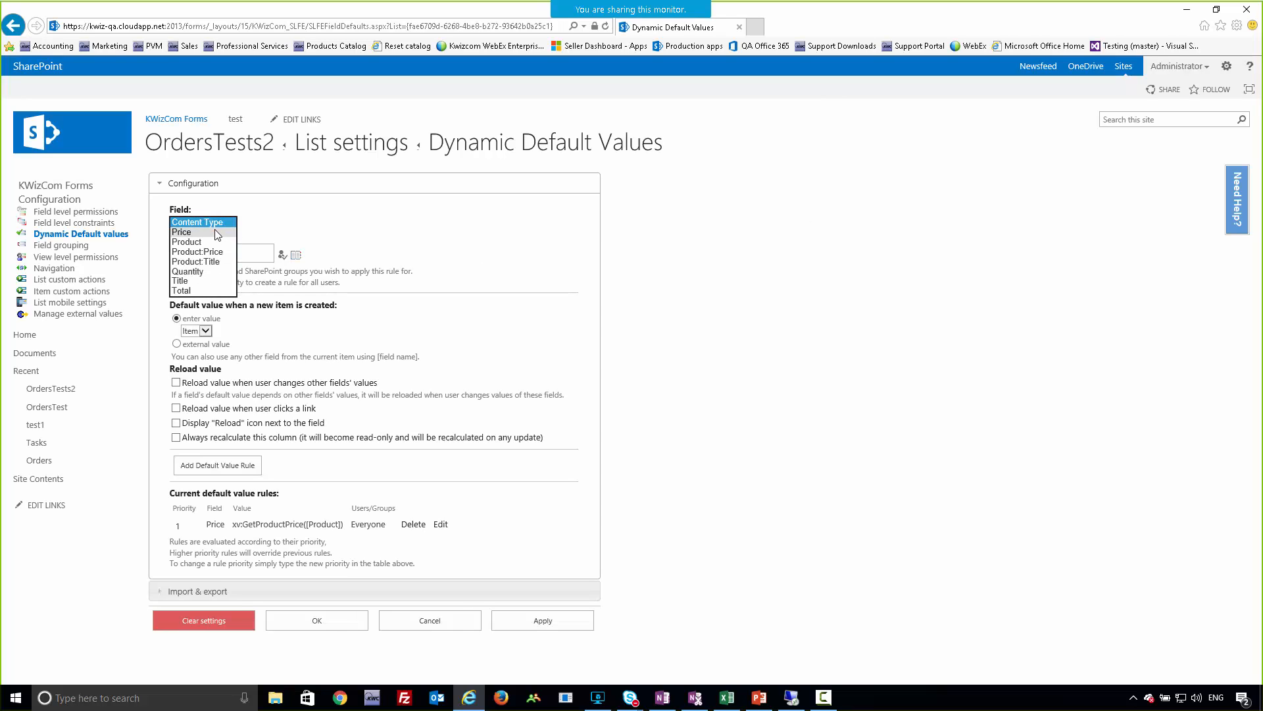
click(191, 292)
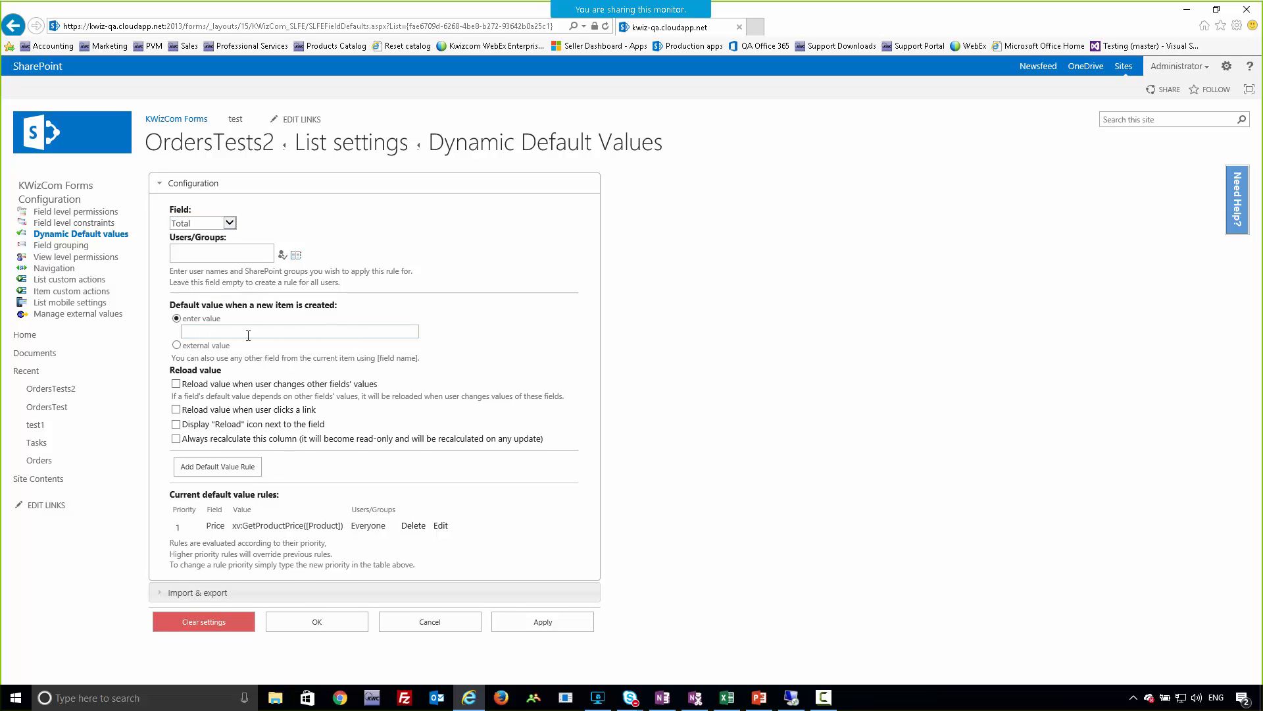
click(177, 345)
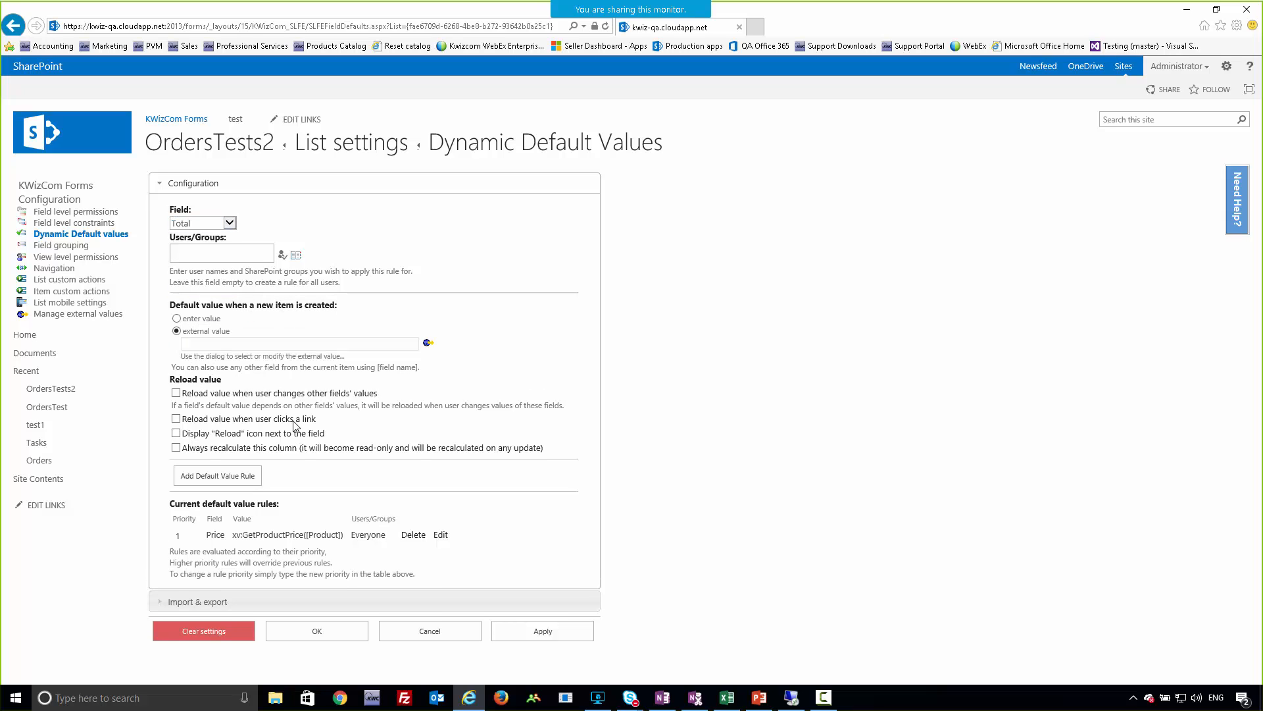
click(427, 343)
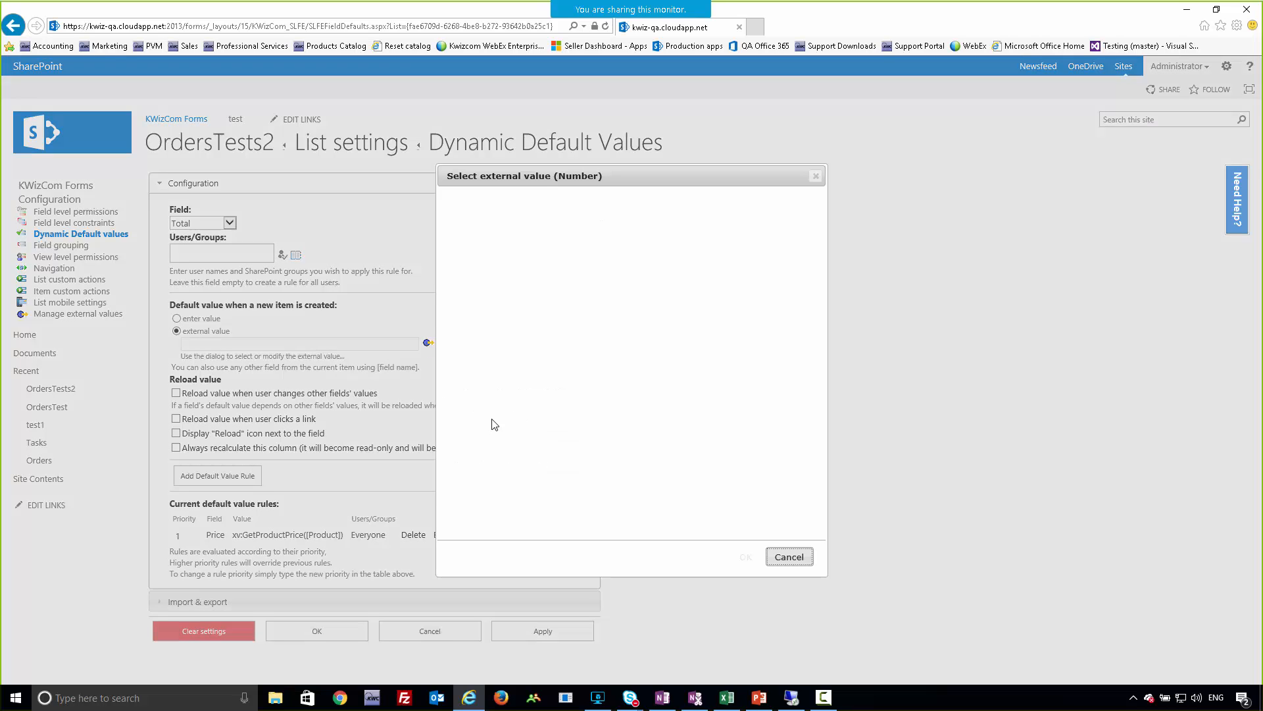
scroll(618, 432, down, 2)
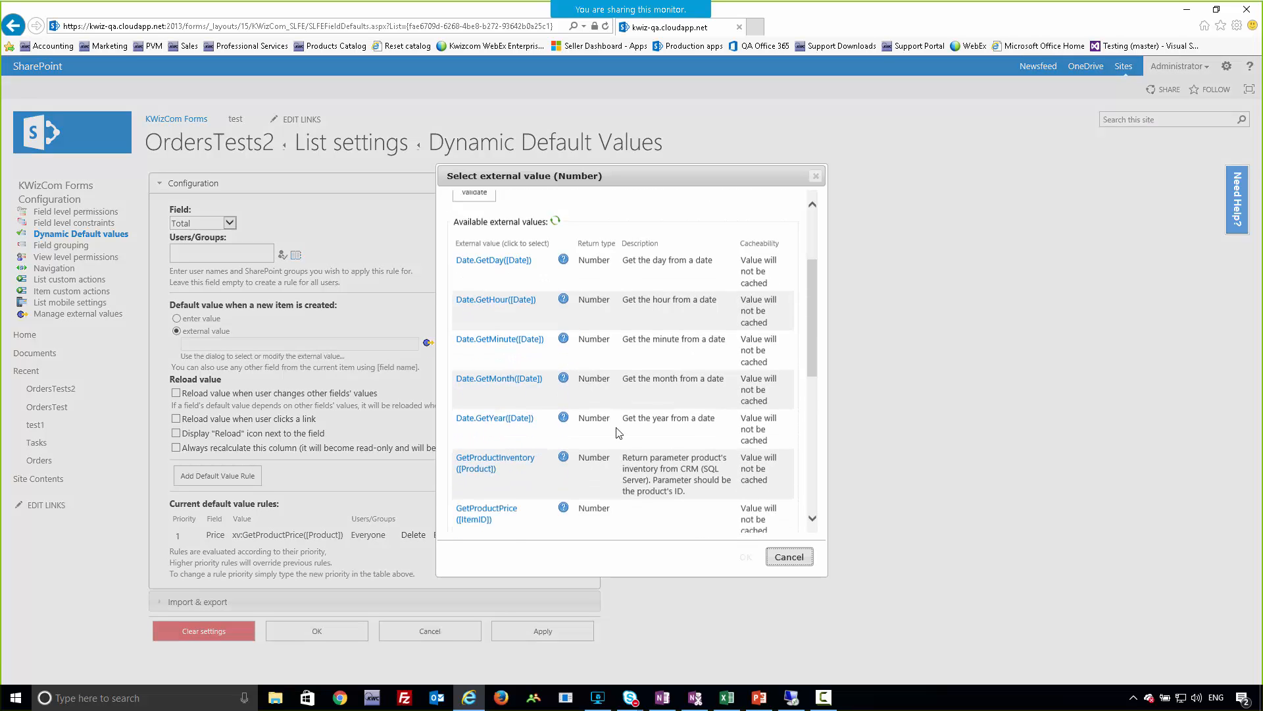
scroll(619, 432, down, 4)
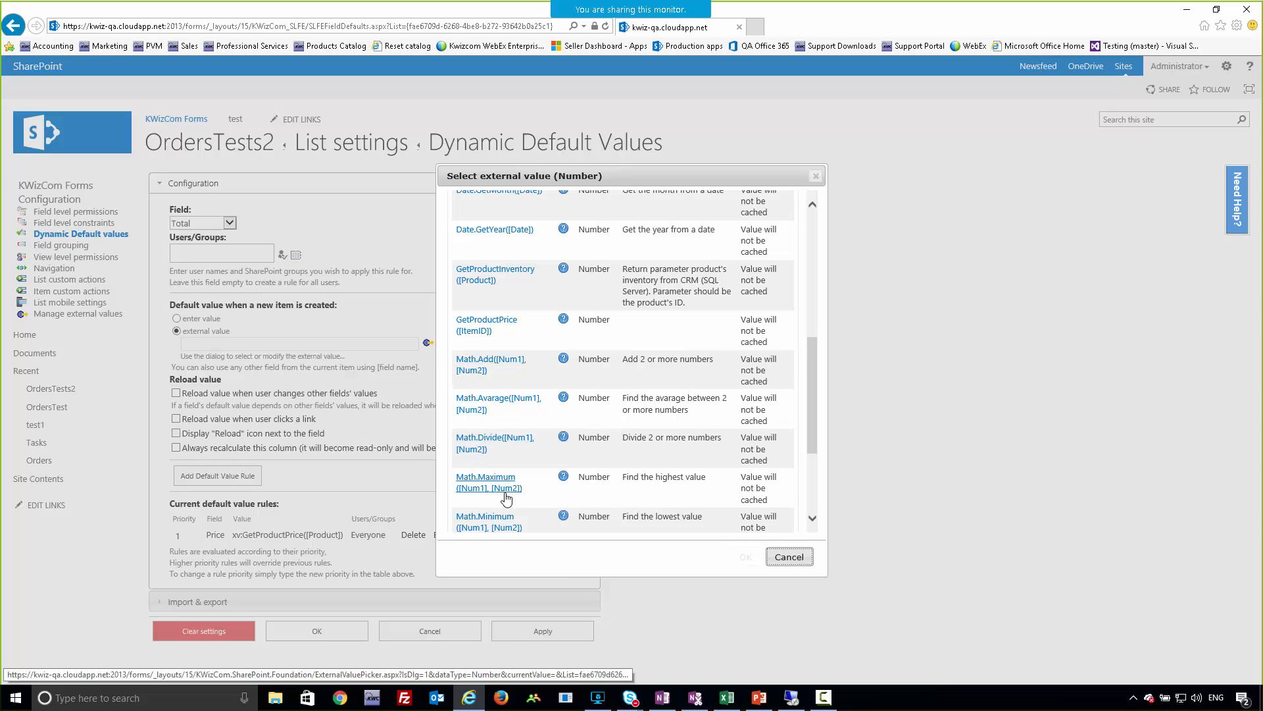
scroll(506, 499, down, 2)
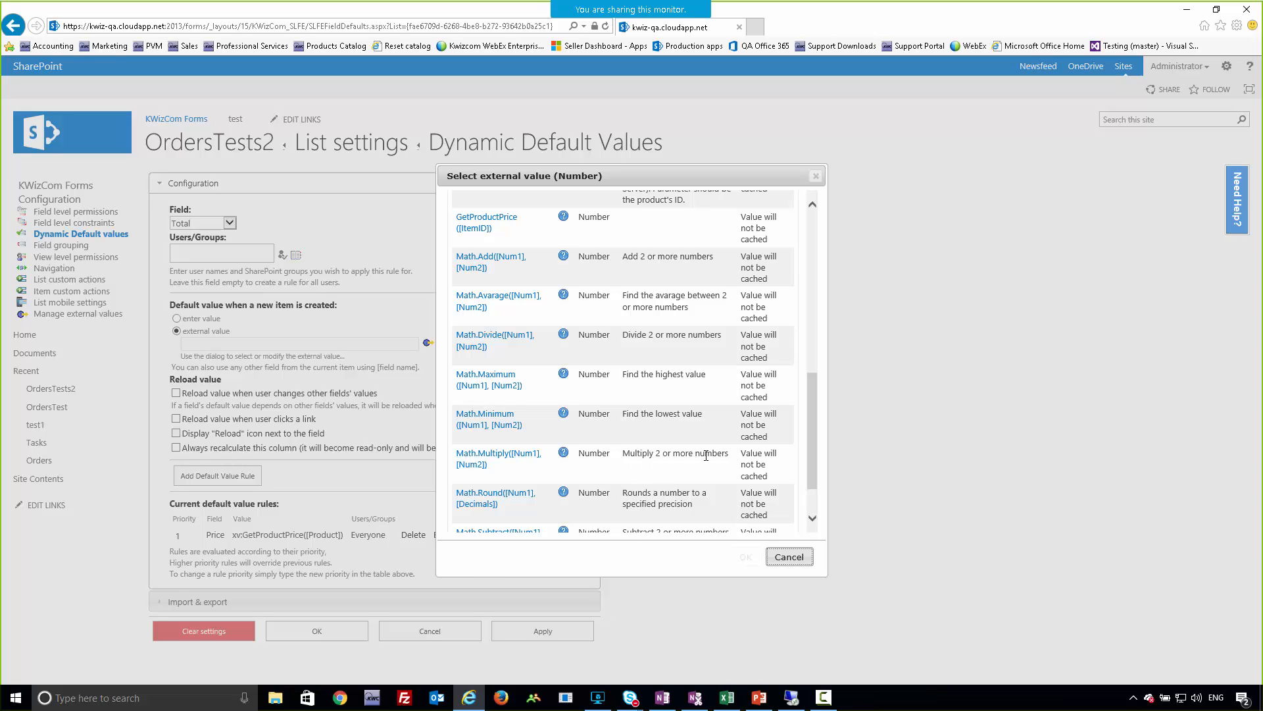
click(514, 454)
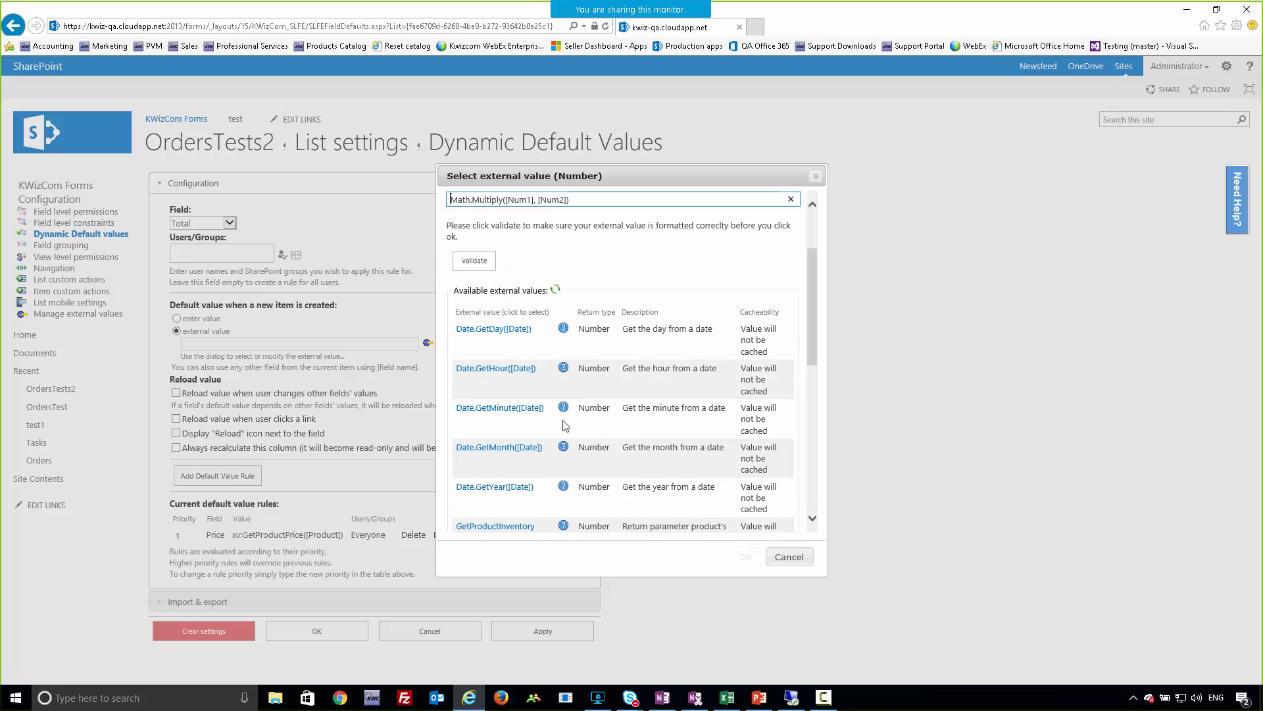
Change the external value's parameters to Math.Multiply([Quantity], [Price]), validate the expression and accept it
scroll(649, 312, up, 1)
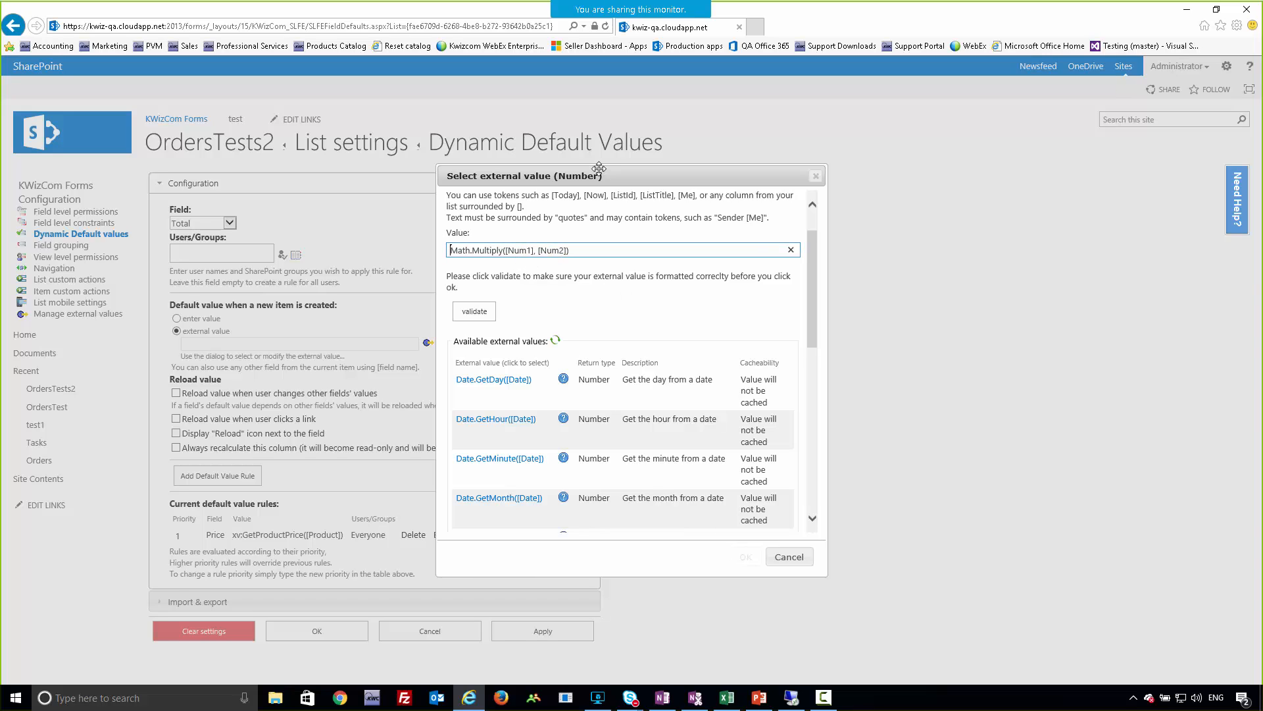
click(533, 250)
key(BackSpace)
key(BackSpace)
key(BackSpace)
key(BackSpace)
text(Quantity)
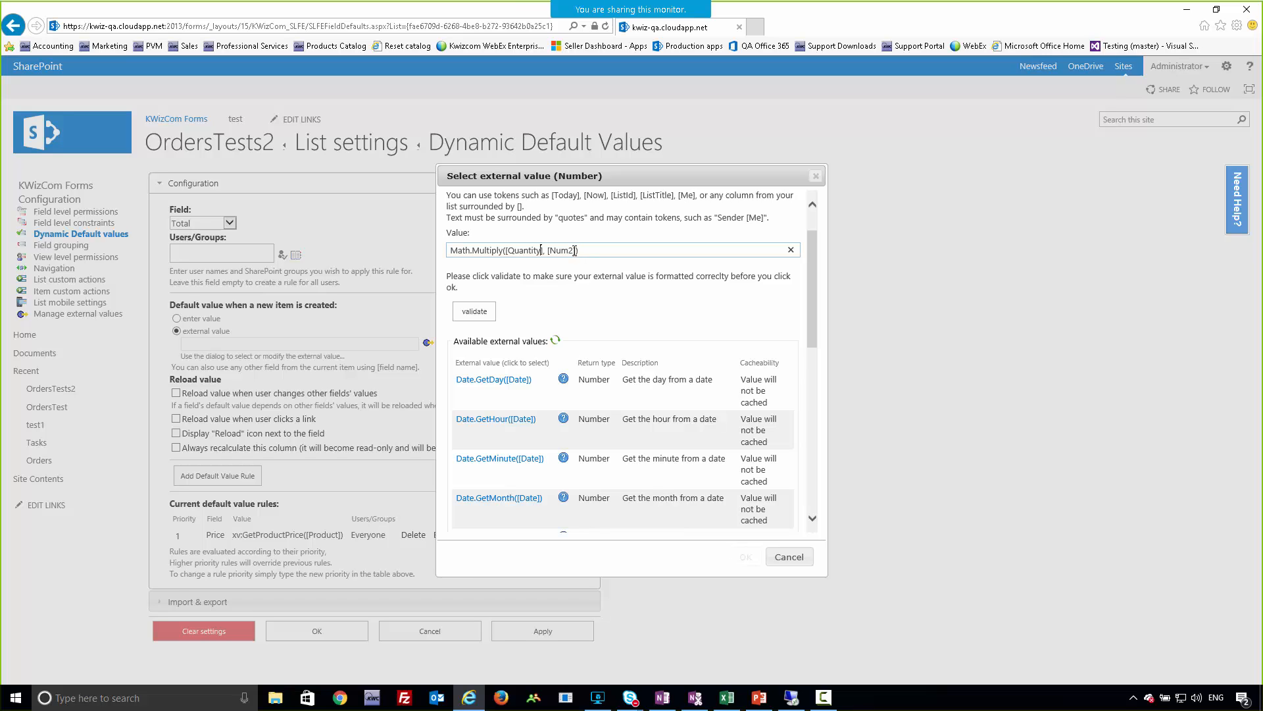
key(BackSpace)
key(BackSpace)
key(BackSpace)
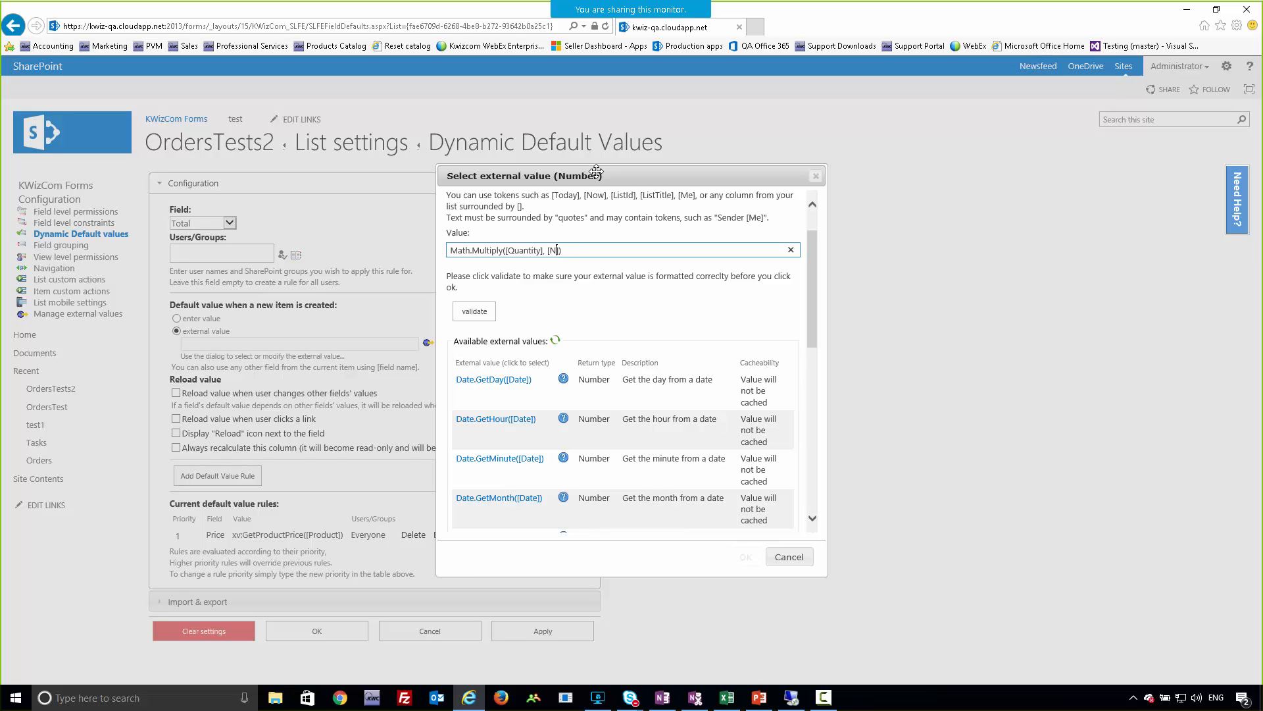
key(BackSpace)
text(Price)
click(474, 311)
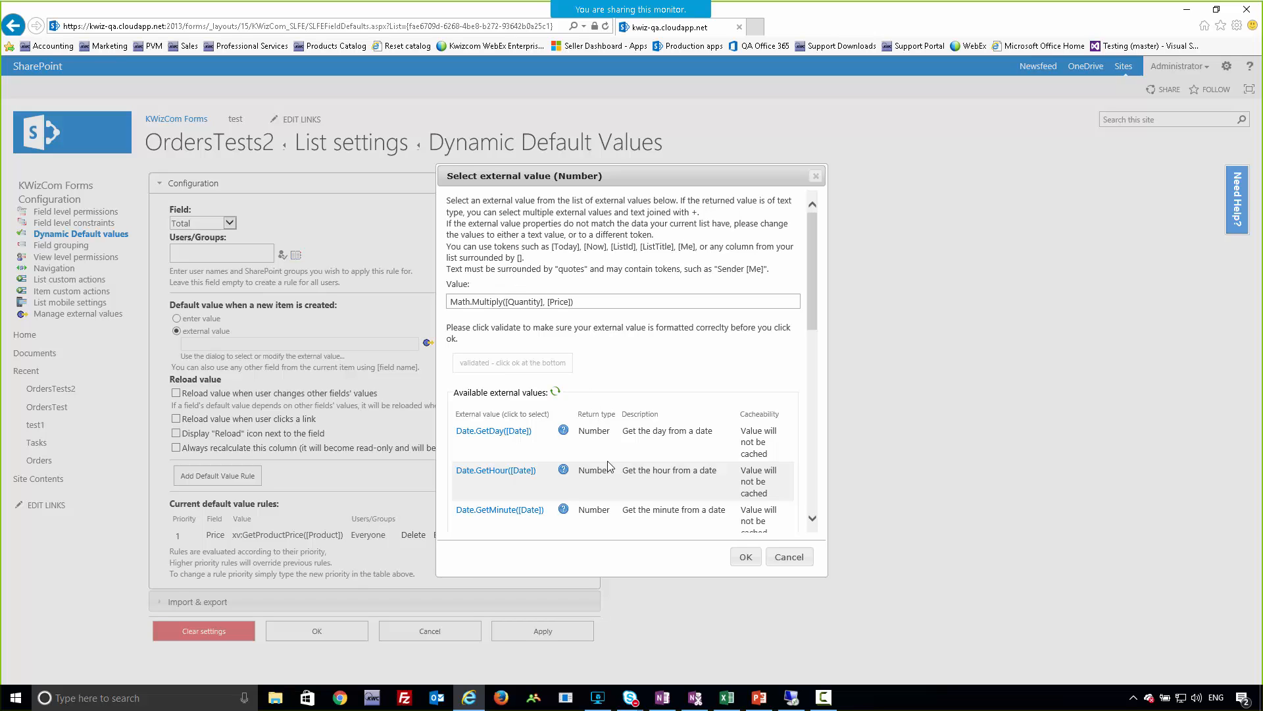
click(745, 556)
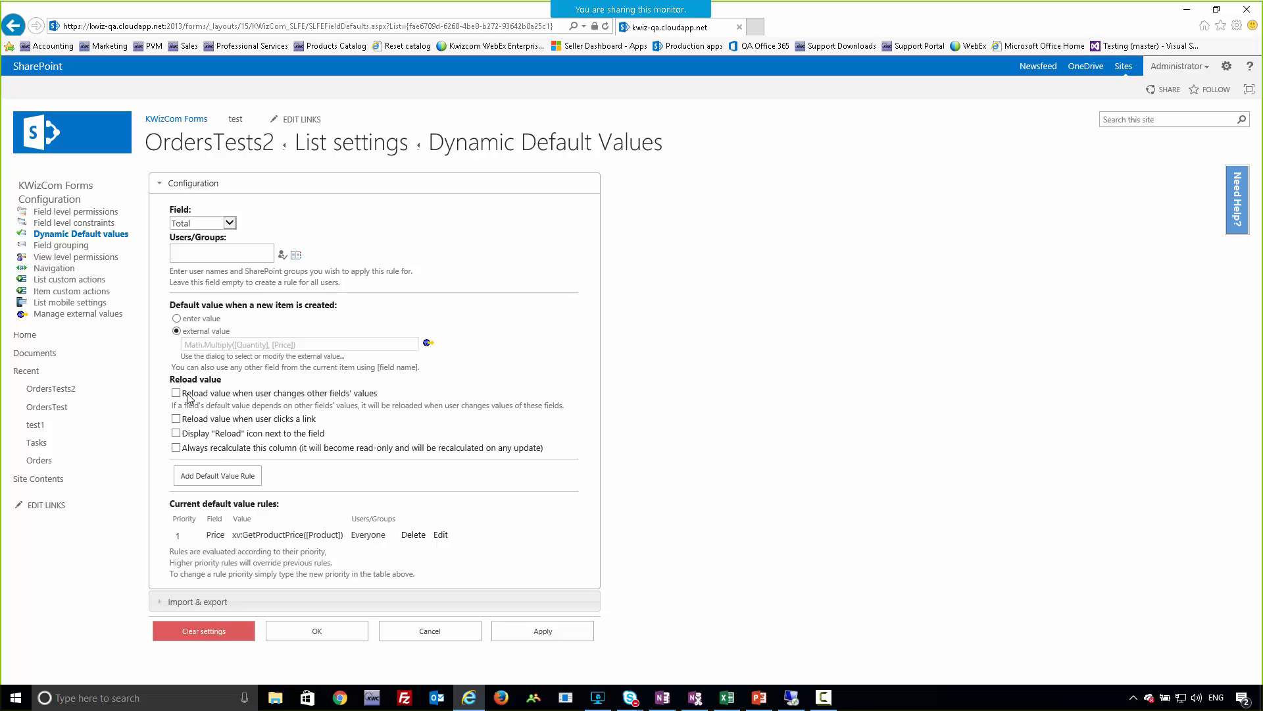
Enable reloading on other fields' changes, the "Reload" icon and always recalculating the column, and add the Total default value rule
click(175, 393)
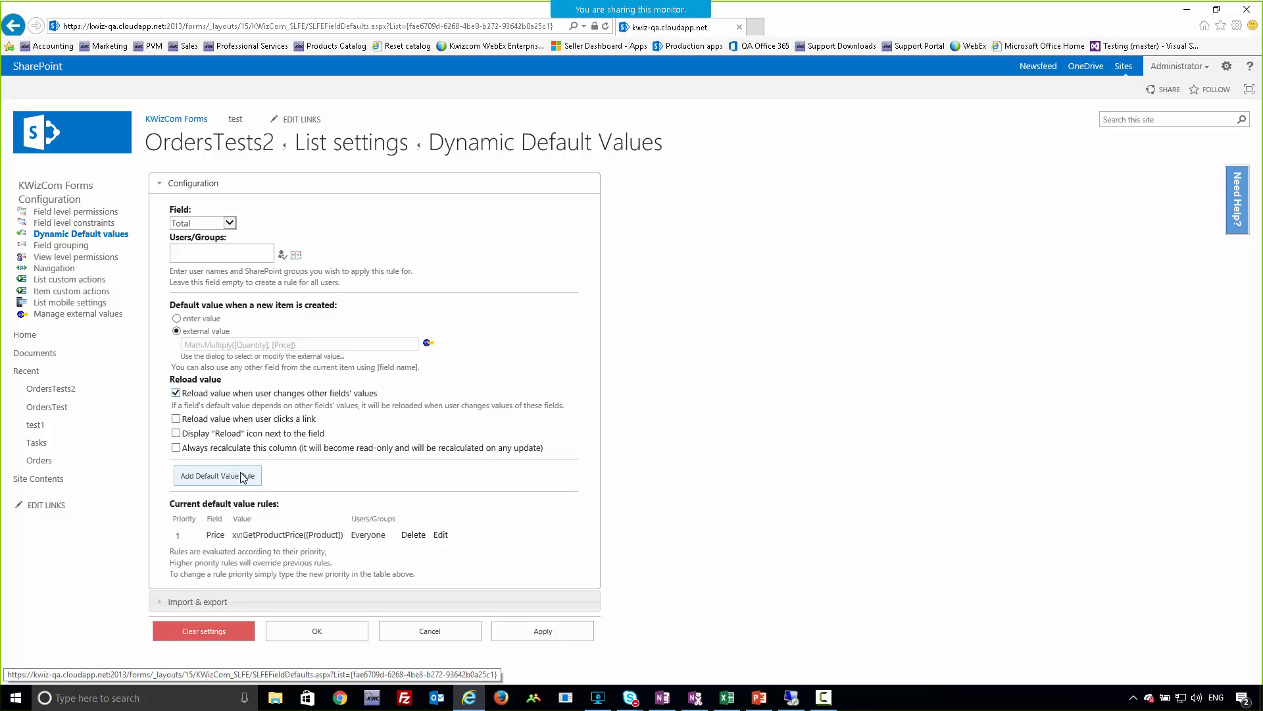
click(176, 434)
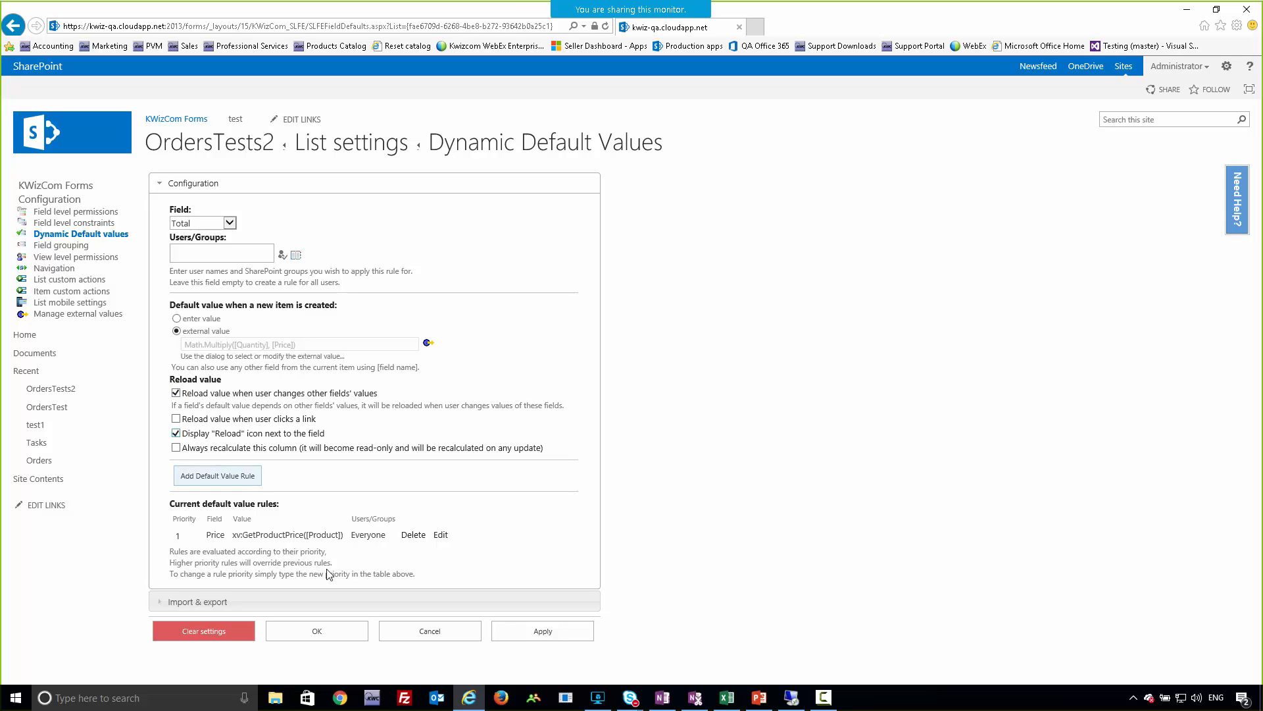
click(176, 448)
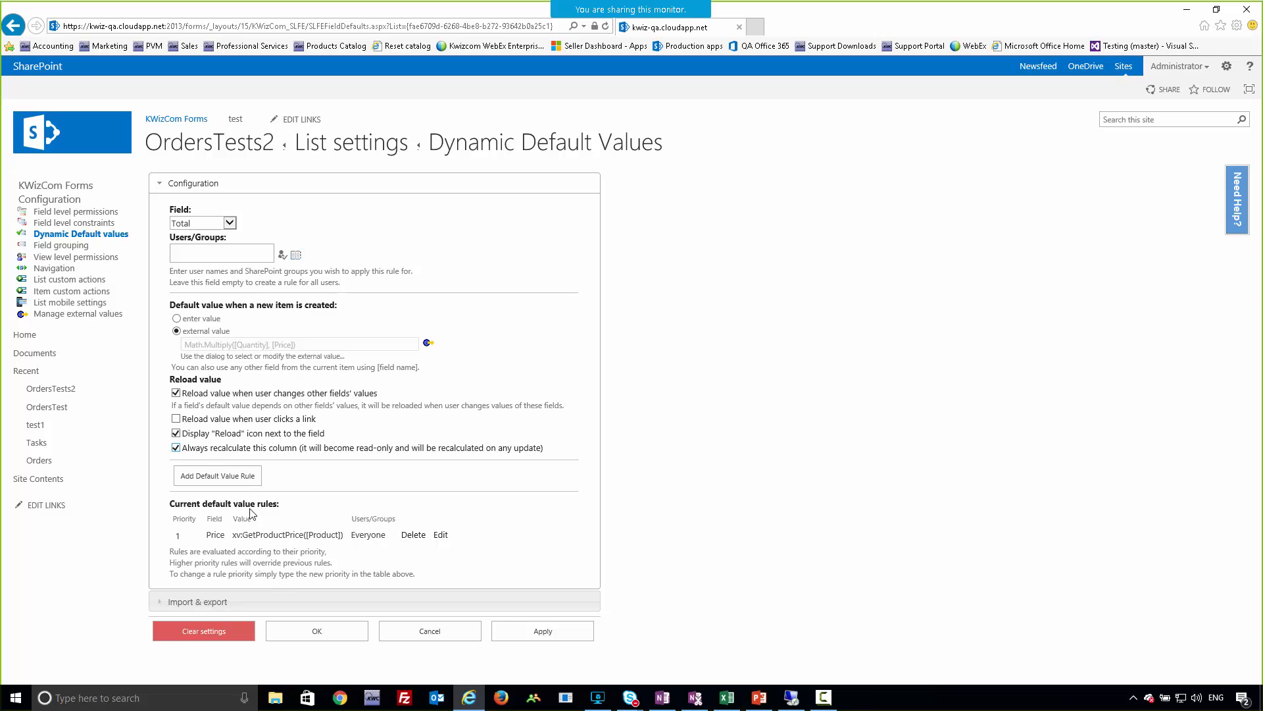
click(214, 479)
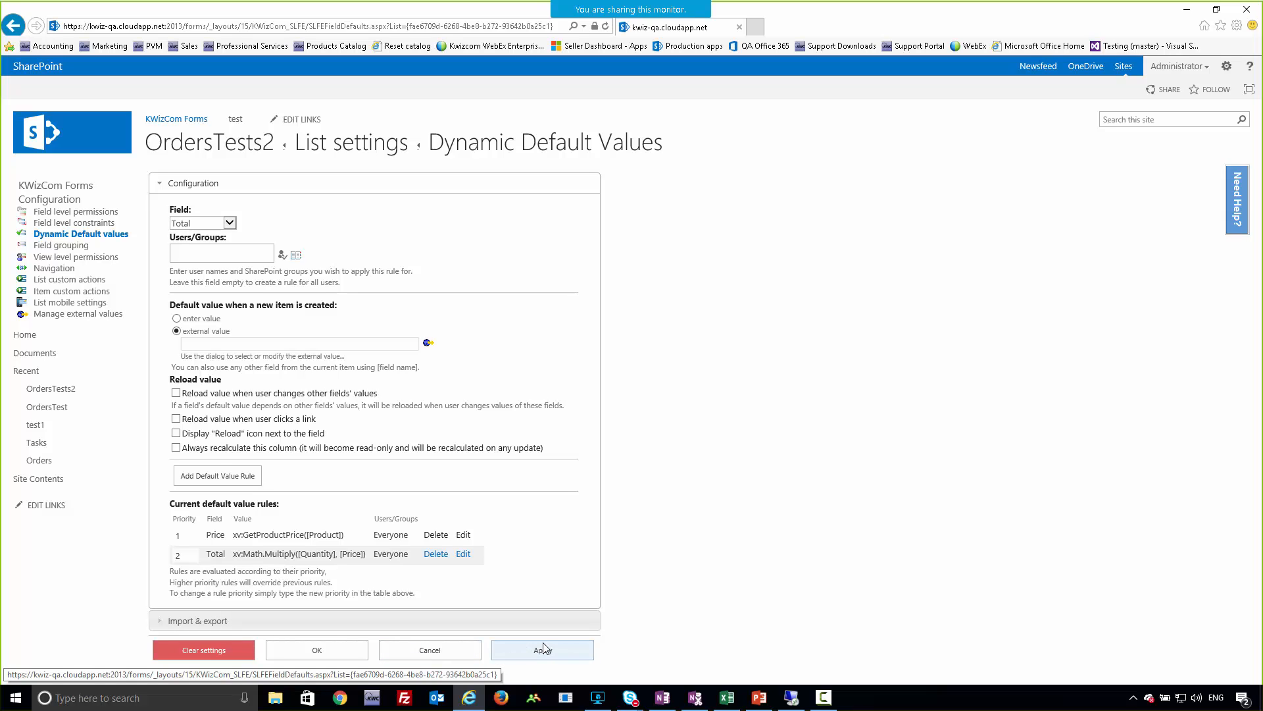
Open the OrdersTests2 list in a new browser tab and start a new item
right_click(223, 152)
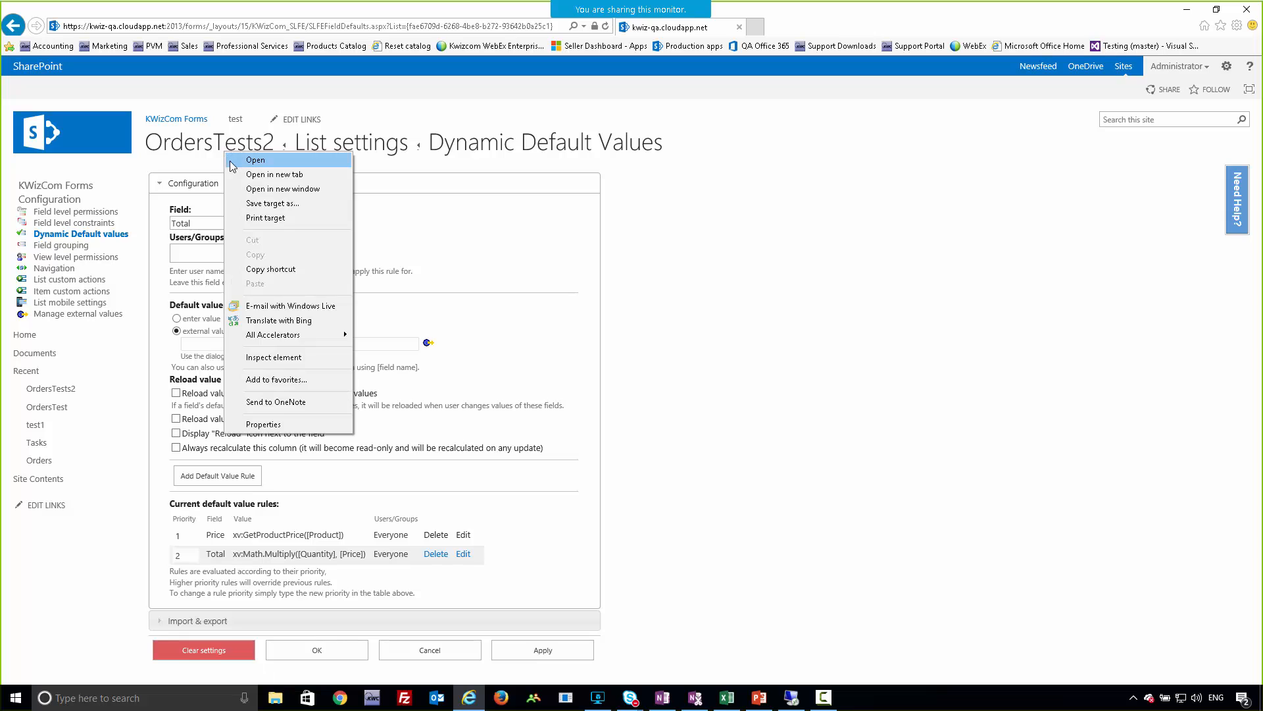
click(263, 175)
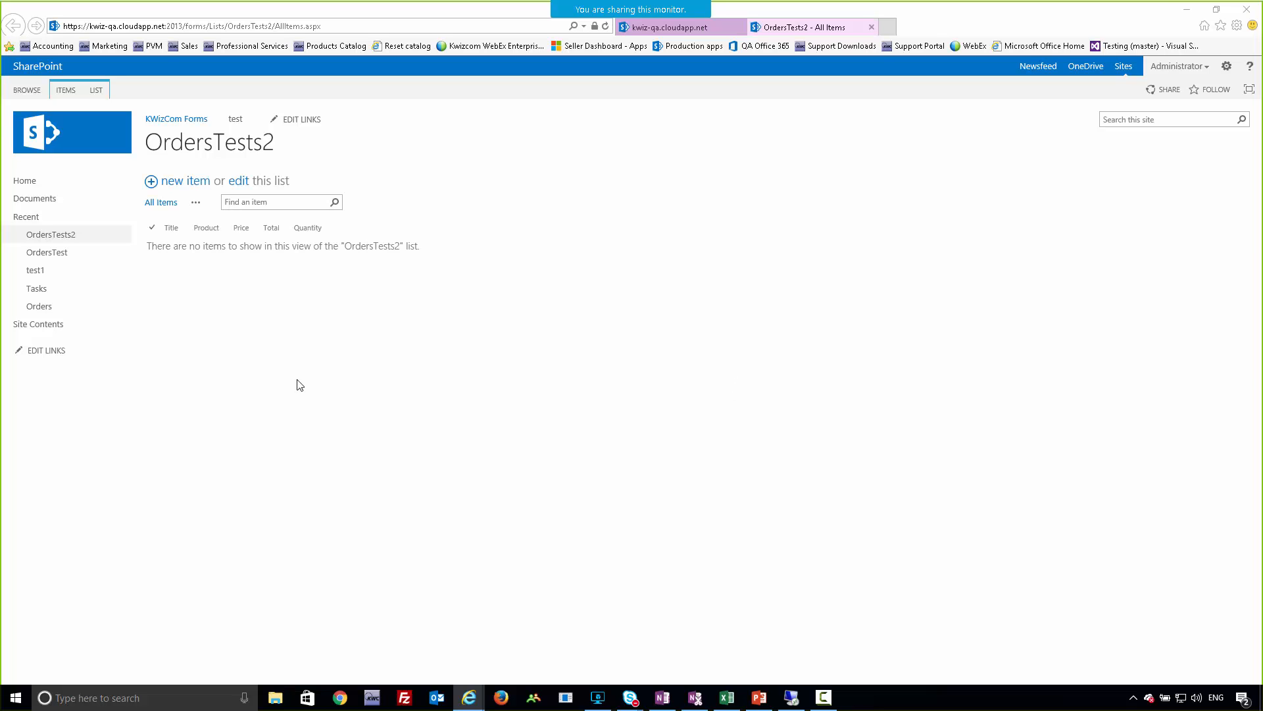
click(178, 181)
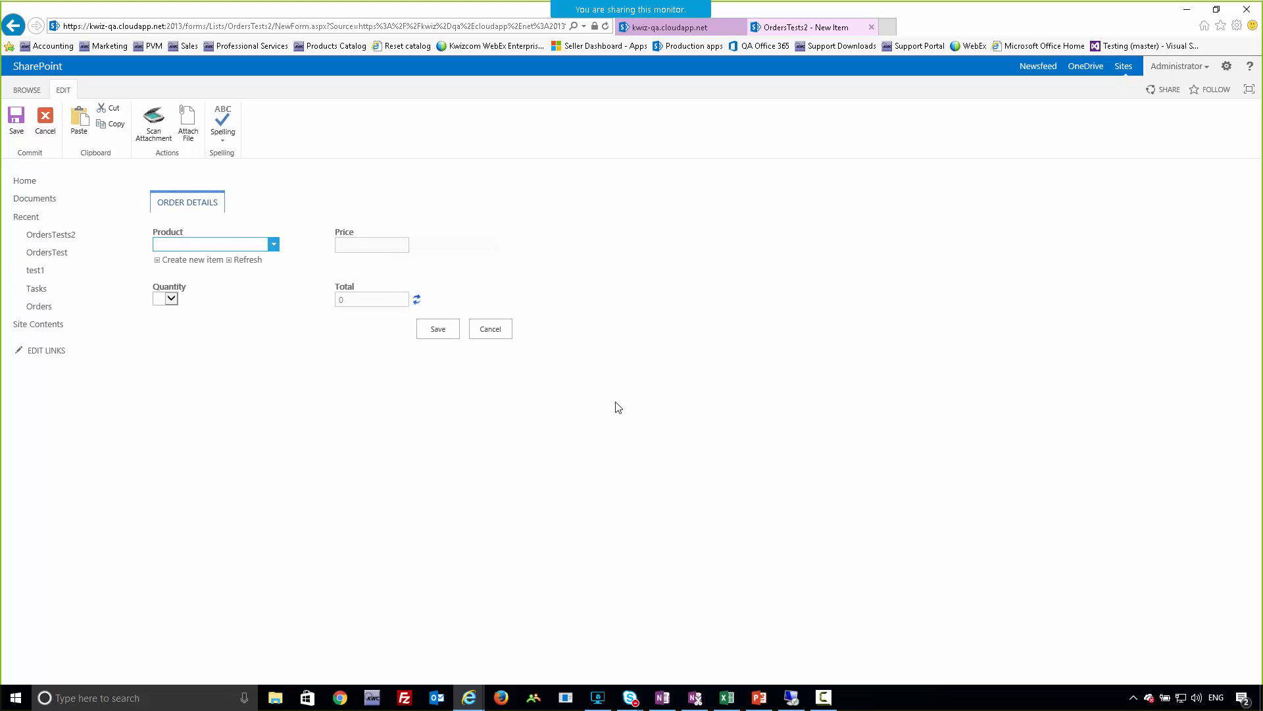
Try to choose Repeating Rows Column as the order's Product and reload the new item page
click(274, 244)
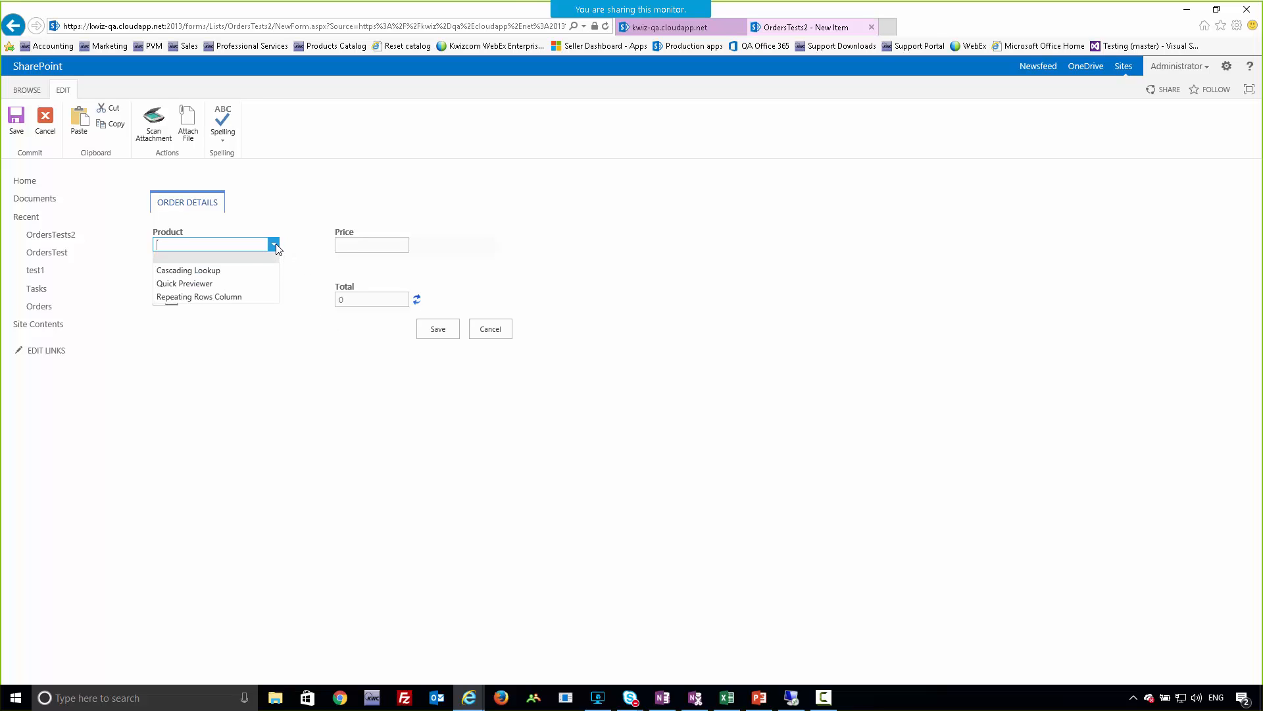
click(256, 295)
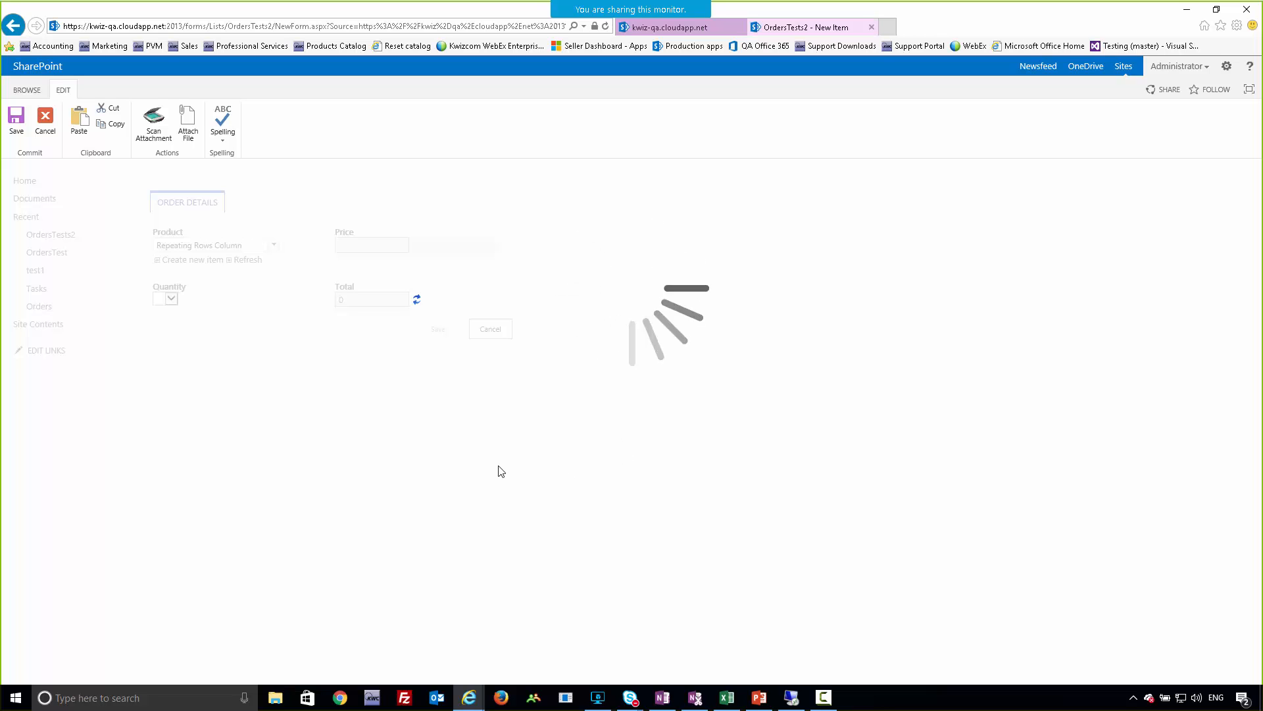
click(605, 26)
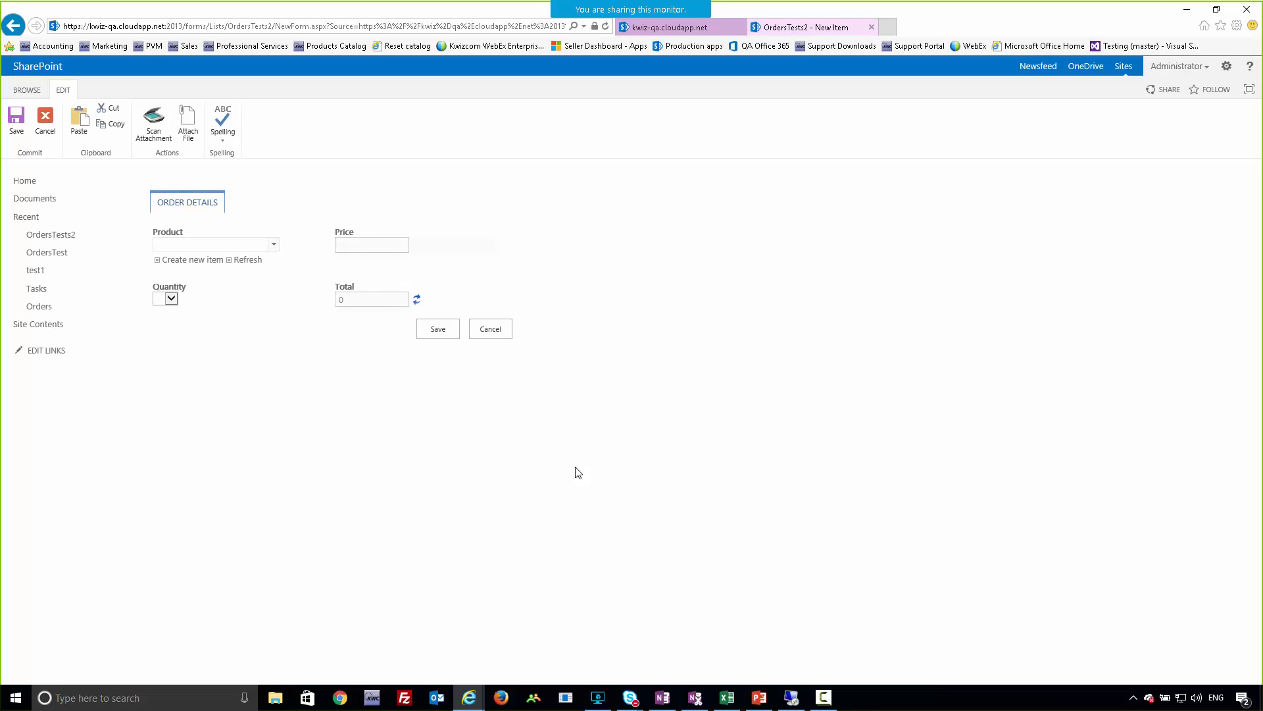
Set the order's Product to Repeating Rows Column and its Quantity to 3 to test the Total calculation
click(274, 245)
click(229, 297)
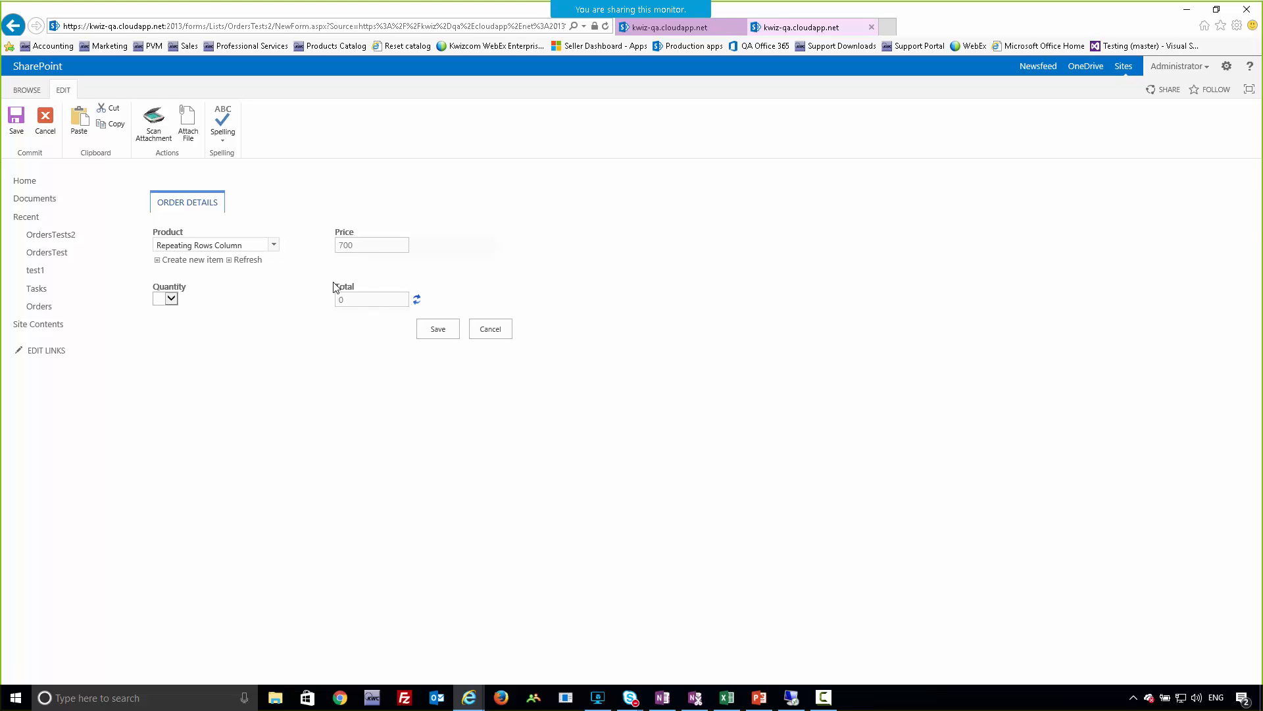
click(172, 299)
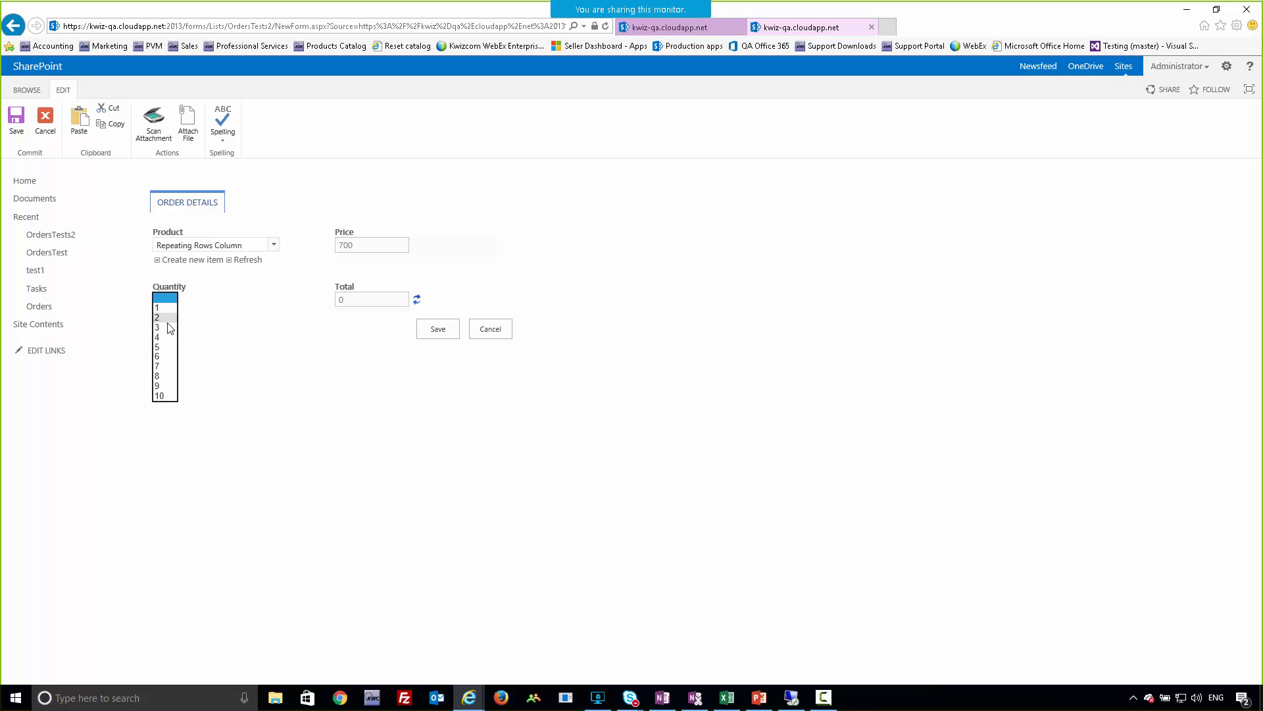
click(161, 327)
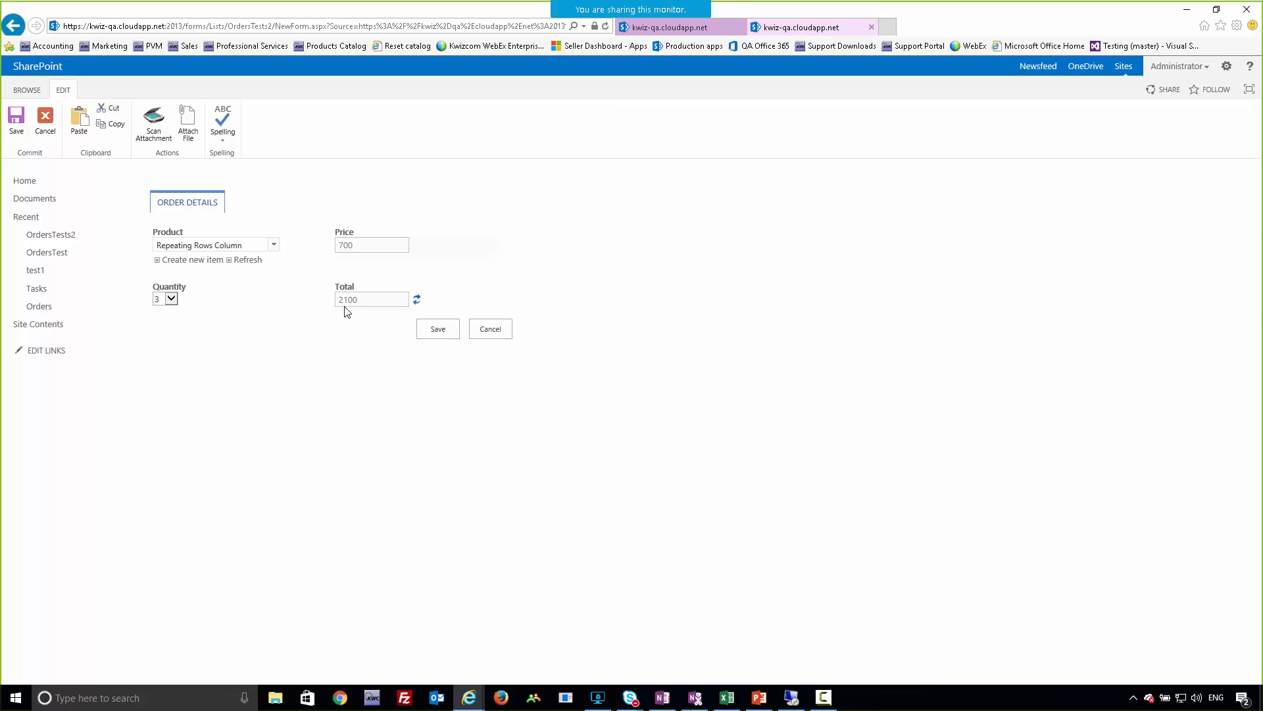
Set the order's Quantity to 5 and reload the Total to retest the calculation, closing the form without saving
click(171, 299)
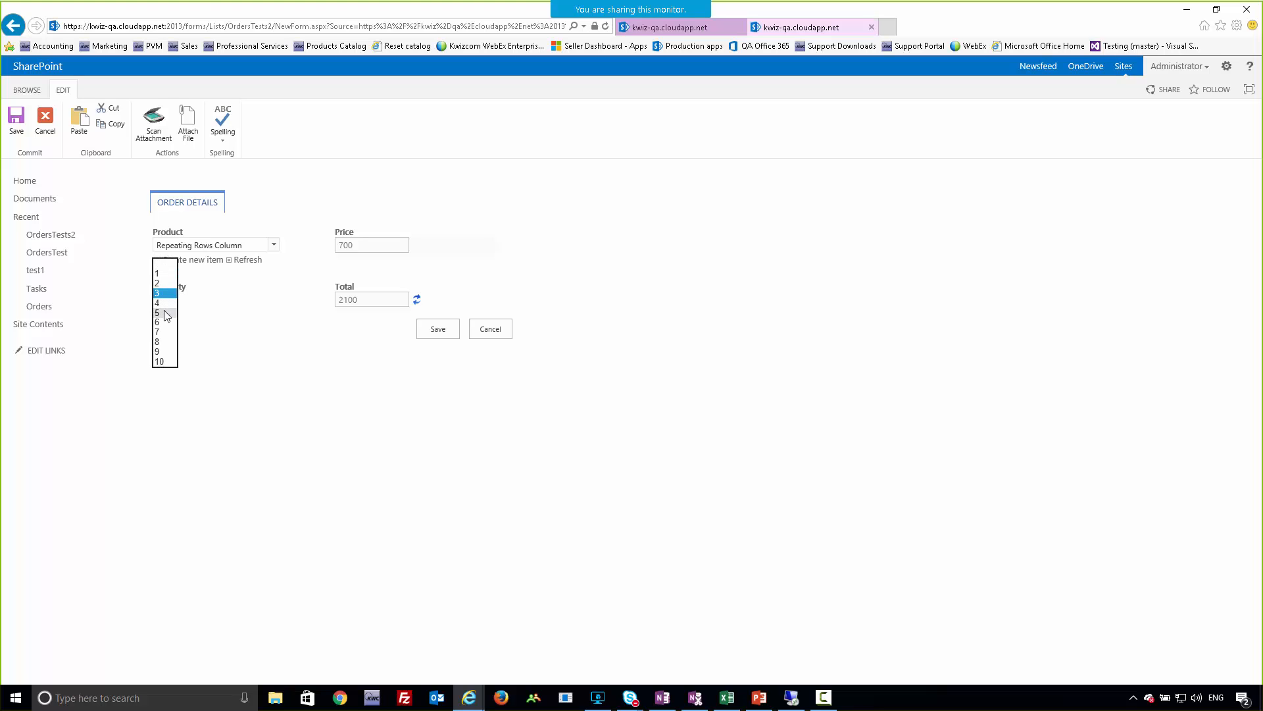
click(166, 314)
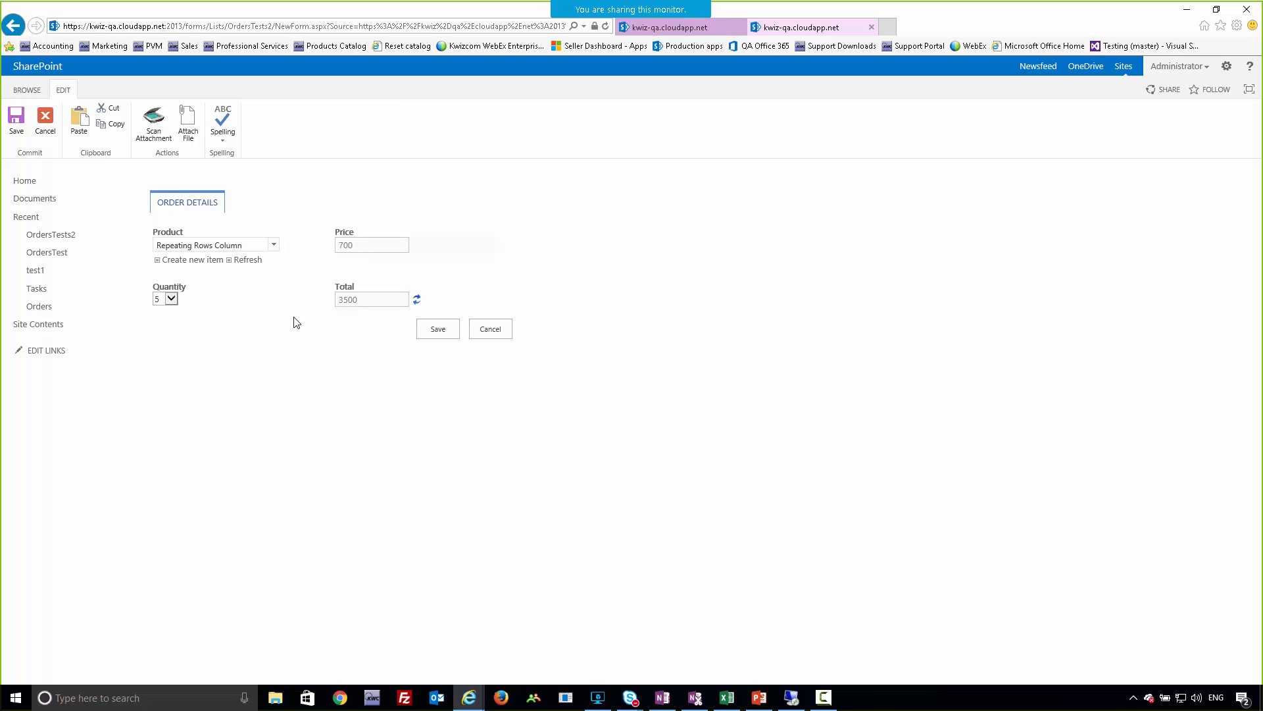
click(417, 301)
click(171, 298)
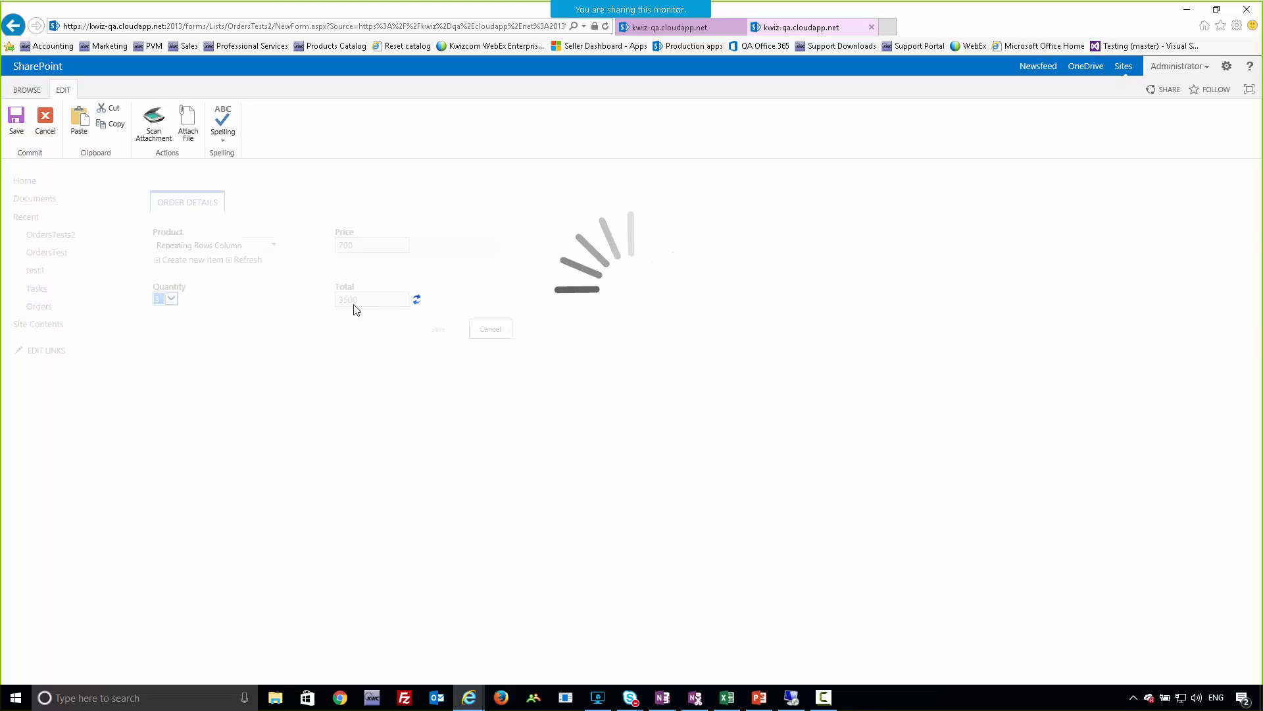
click(490, 329)
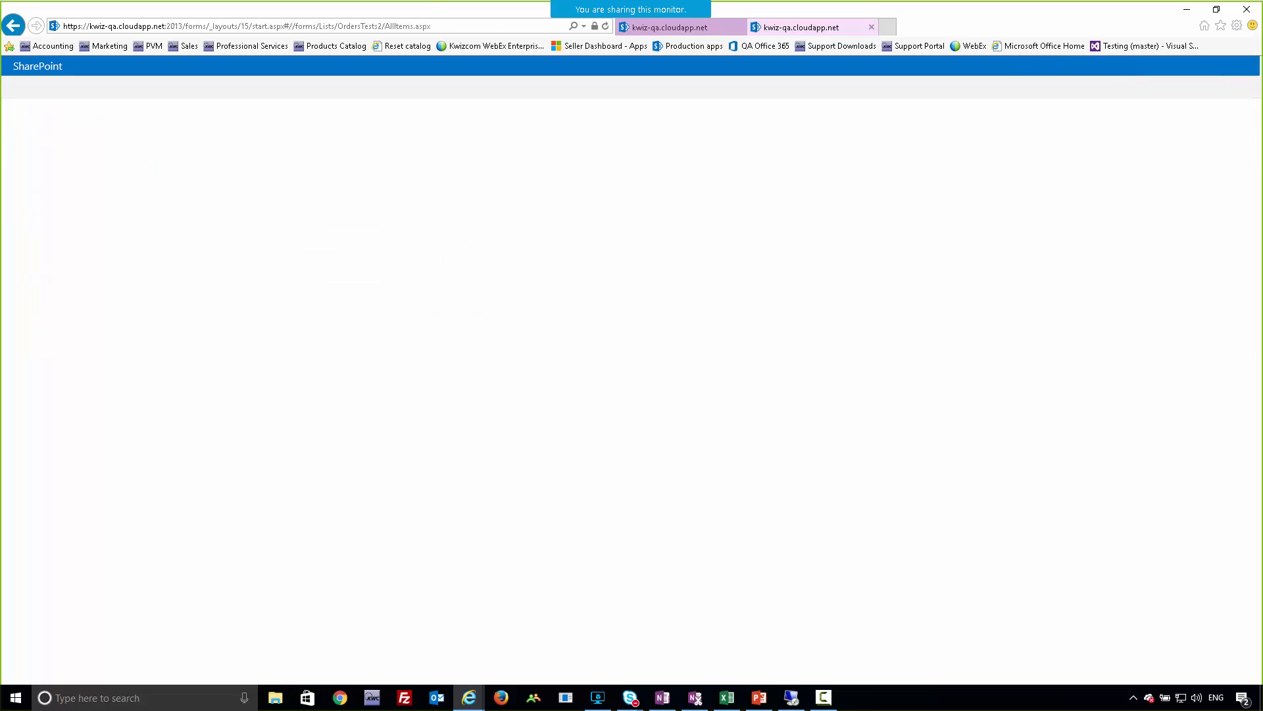
key(alt+Tab)
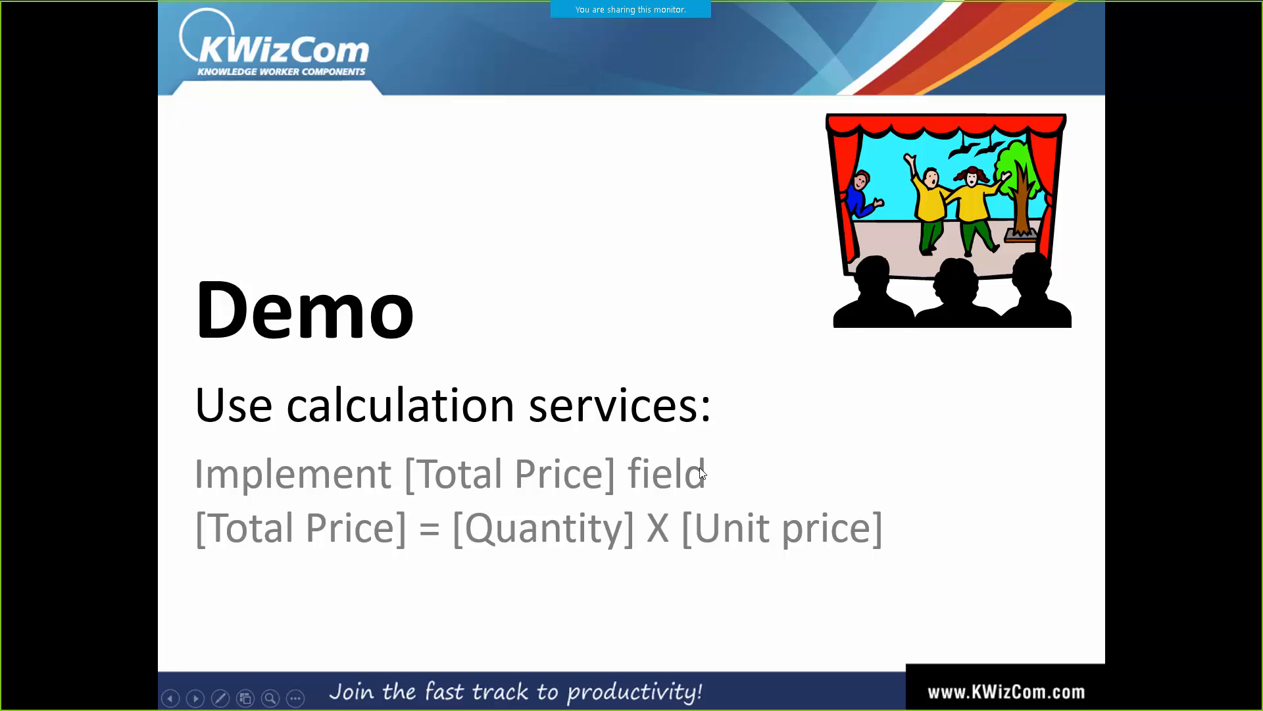
click(700, 468)
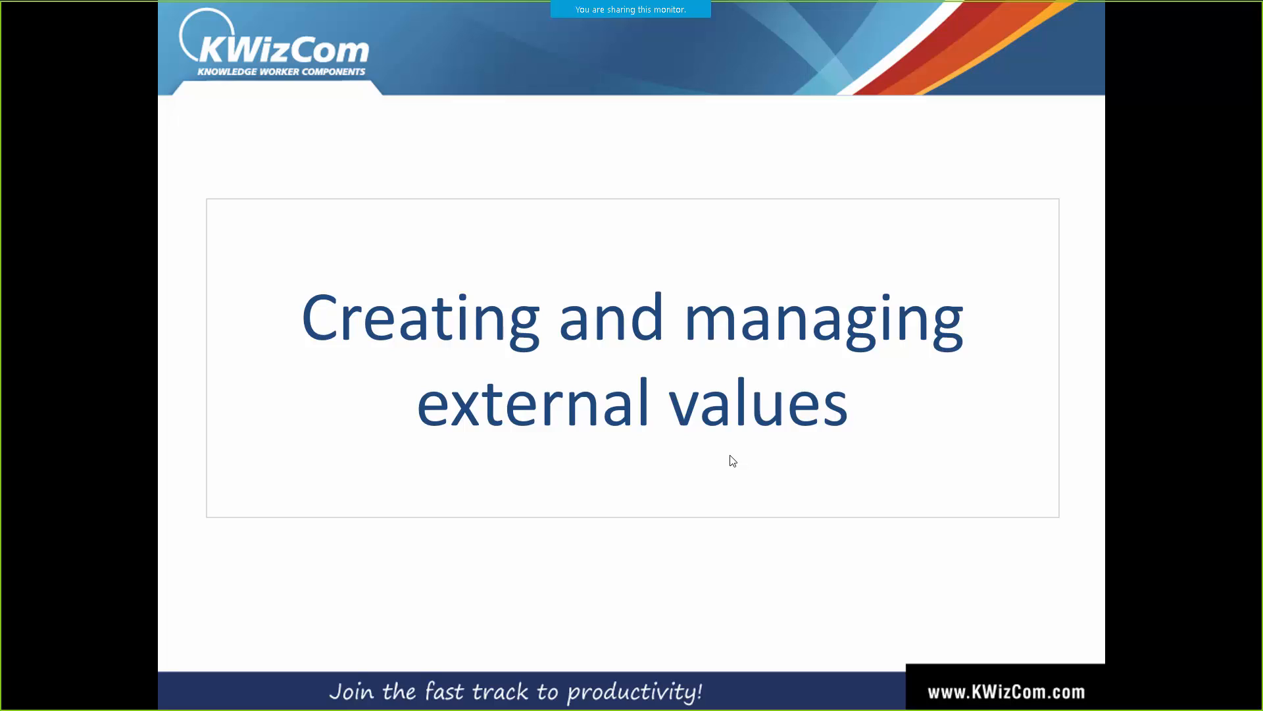
click(607, 420)
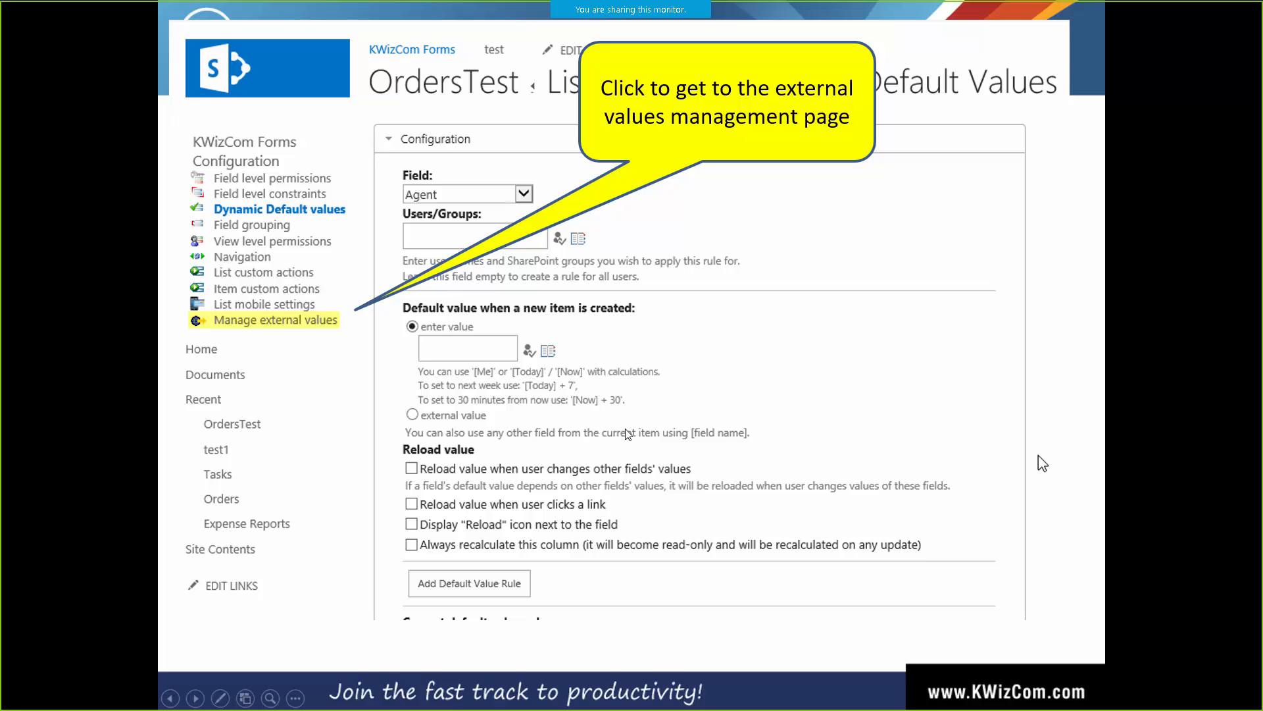
key(Escape)
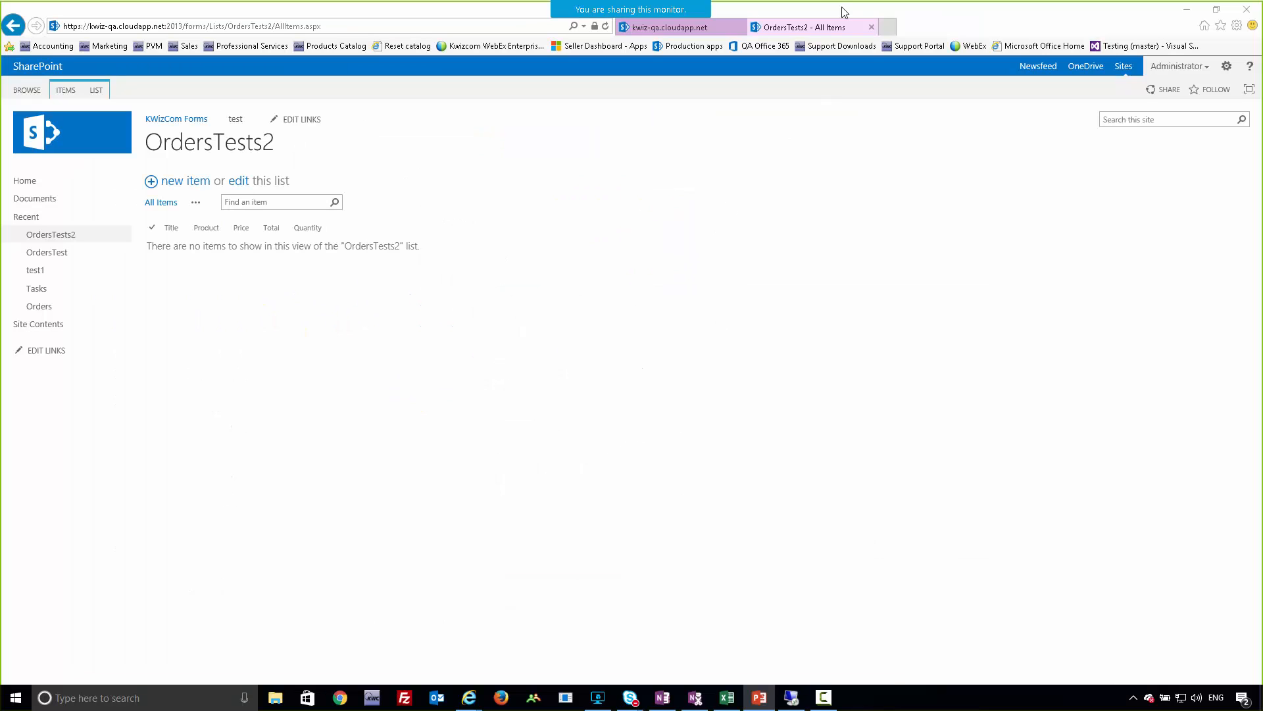
Open the OrdersTest list
click(54, 252)
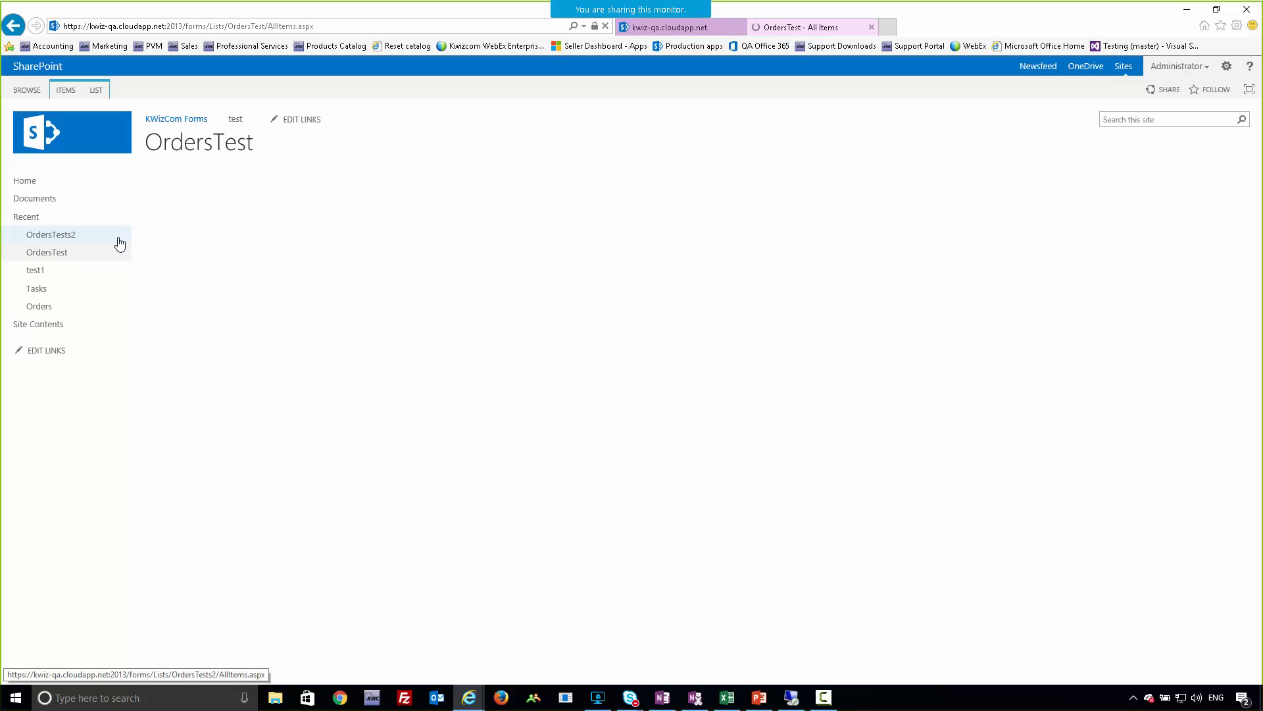
Open the OrdersTest list's dynamic default value settings and go from there to the external values management page
click(97, 98)
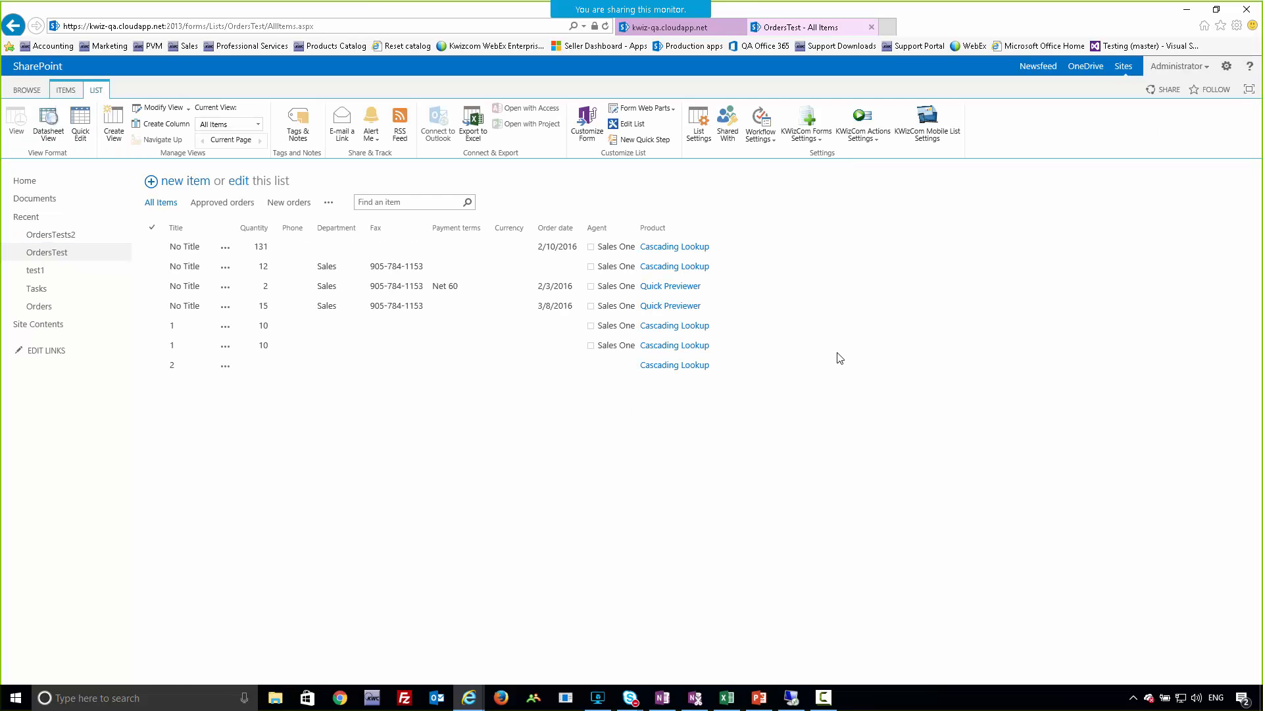
click(815, 132)
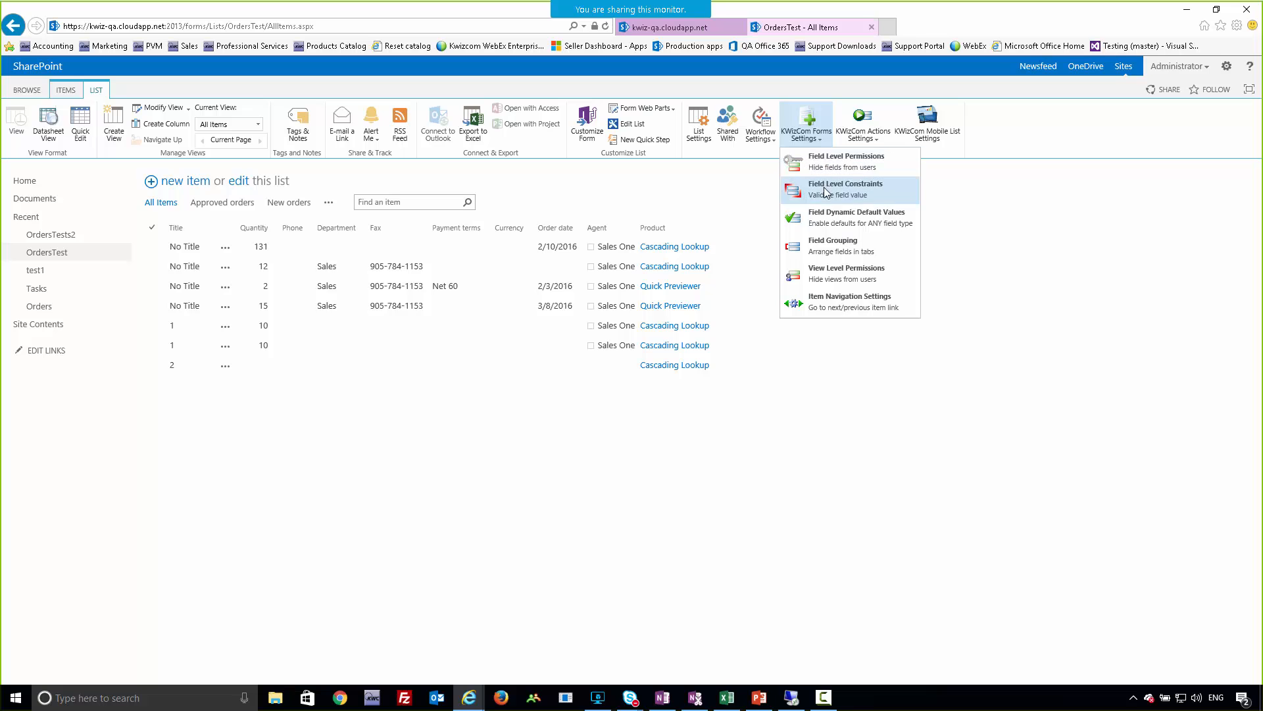
click(827, 223)
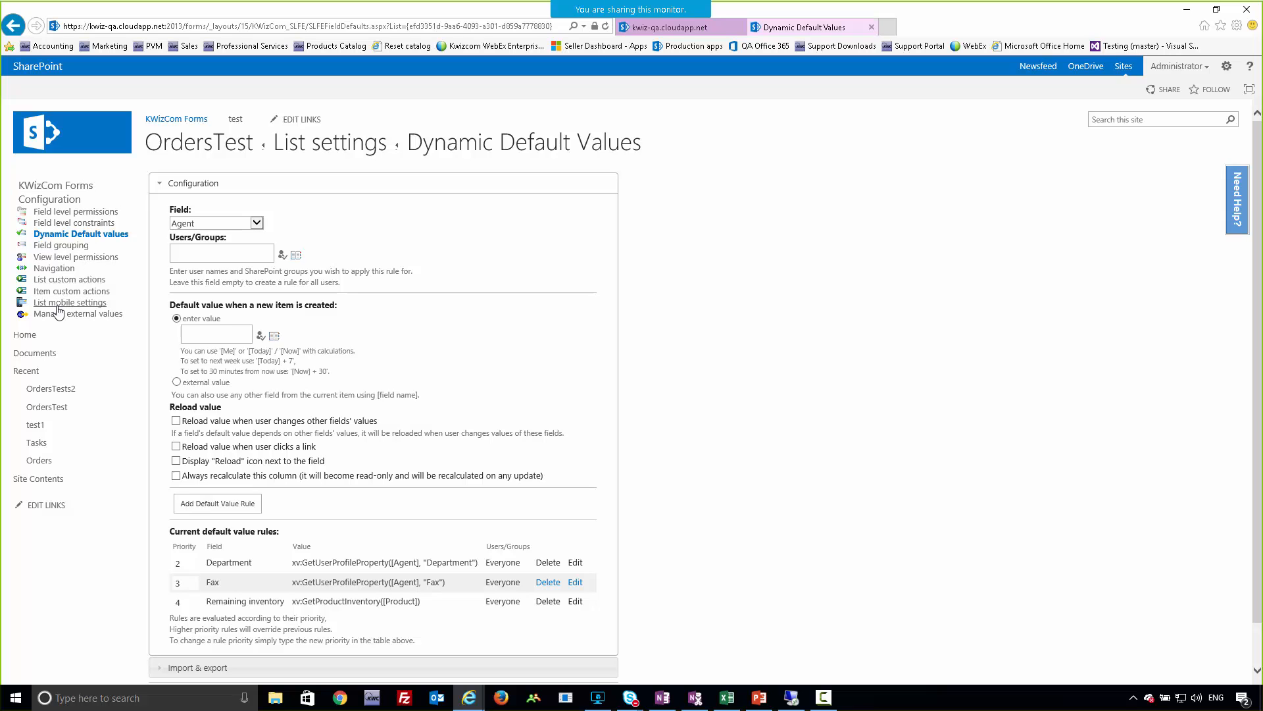
drag(128, 322, 38, 323)
click(70, 314)
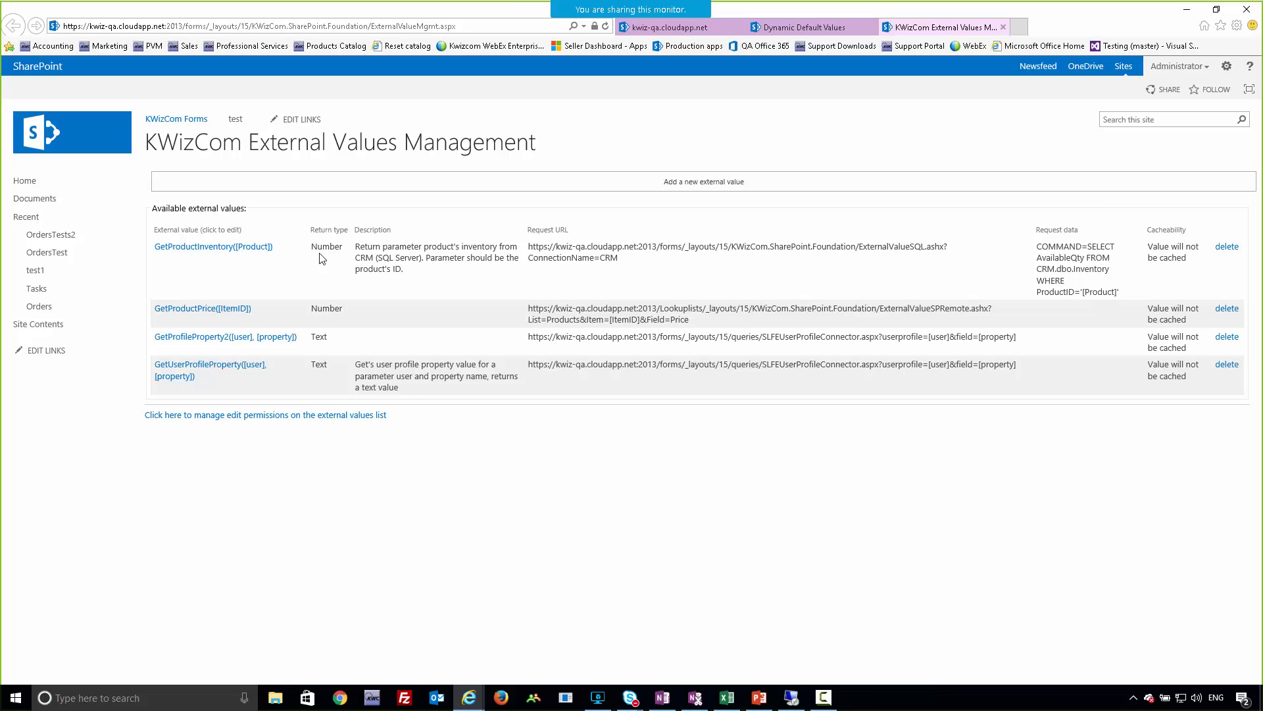
Review the return type and request URL of GetProductInventory, and open that external value's definition
drag(312, 247, 338, 249)
drag(645, 263, 551, 252)
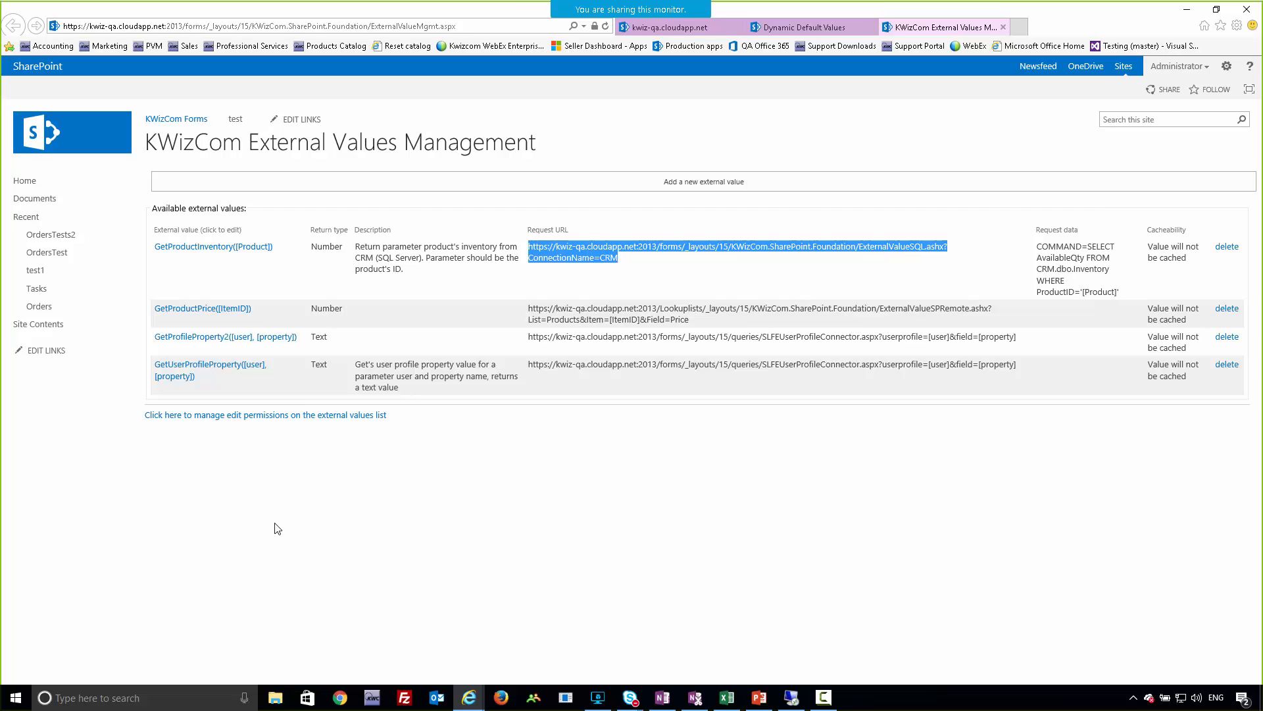
click(205, 248)
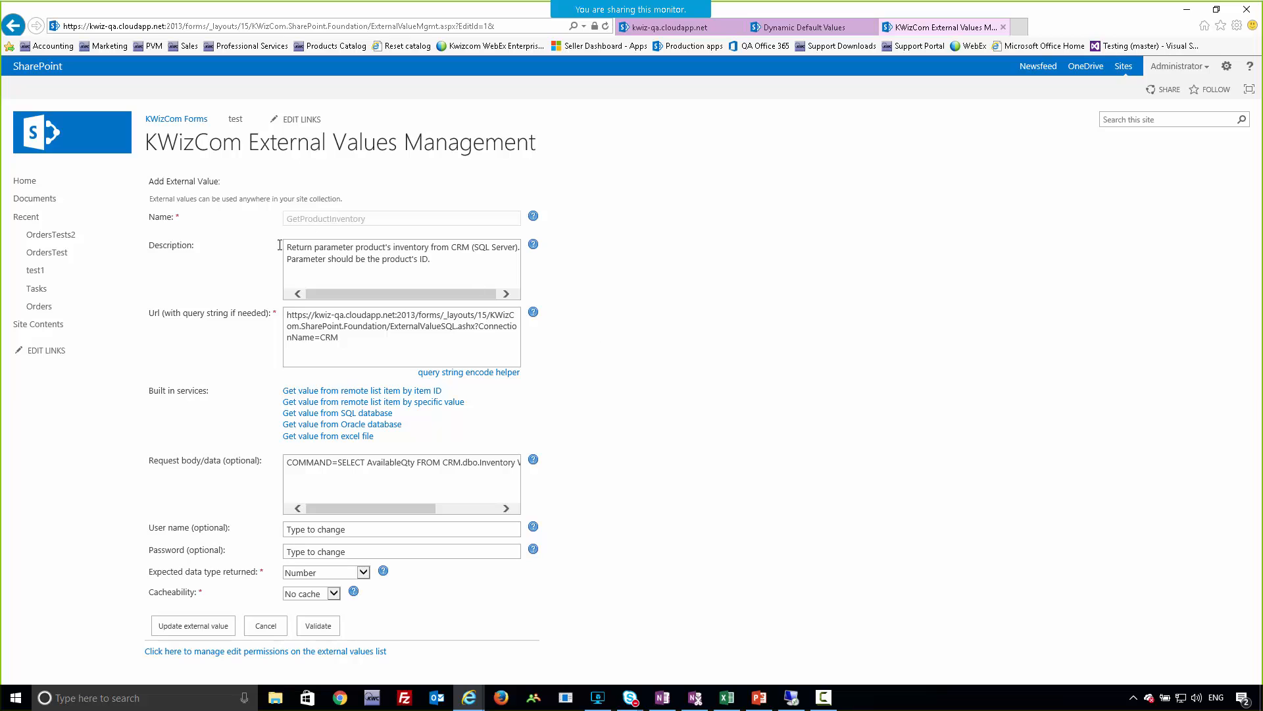
Examine the external value's name, description, URL, built-in services and request body fields
double_click(159, 216)
double_click(170, 247)
drag(151, 316, 278, 317)
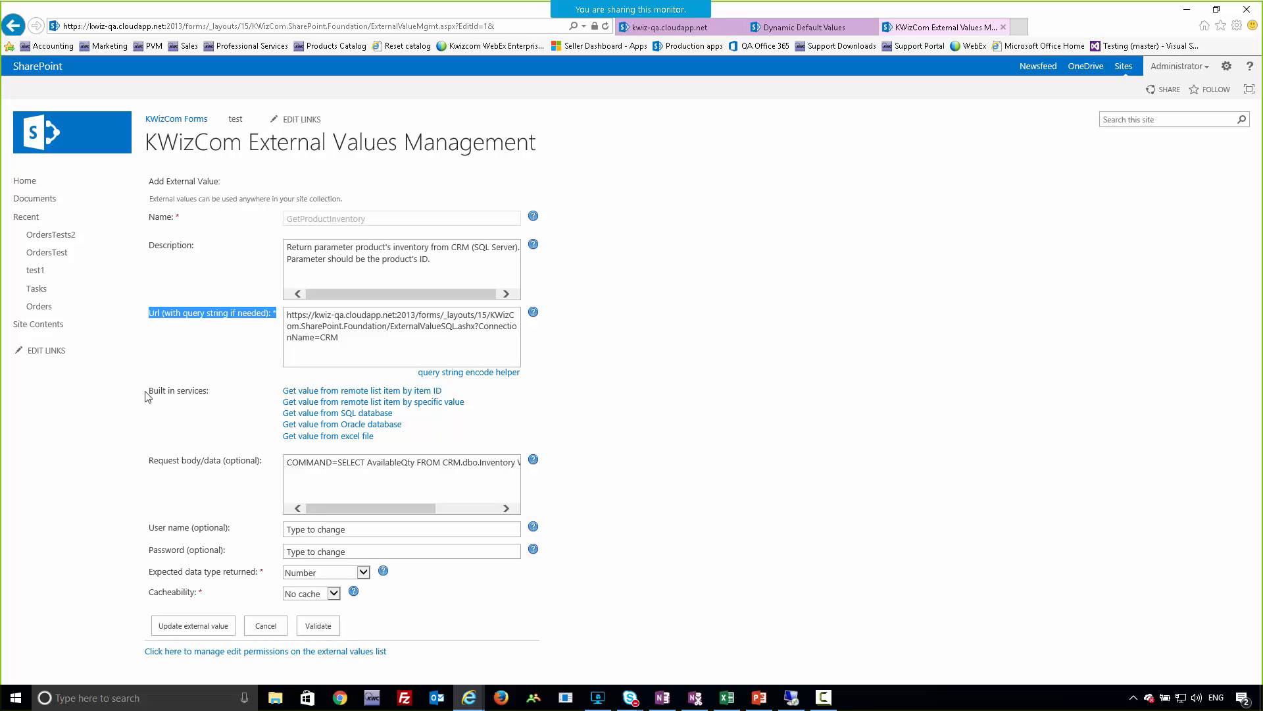
drag(148, 394, 205, 392)
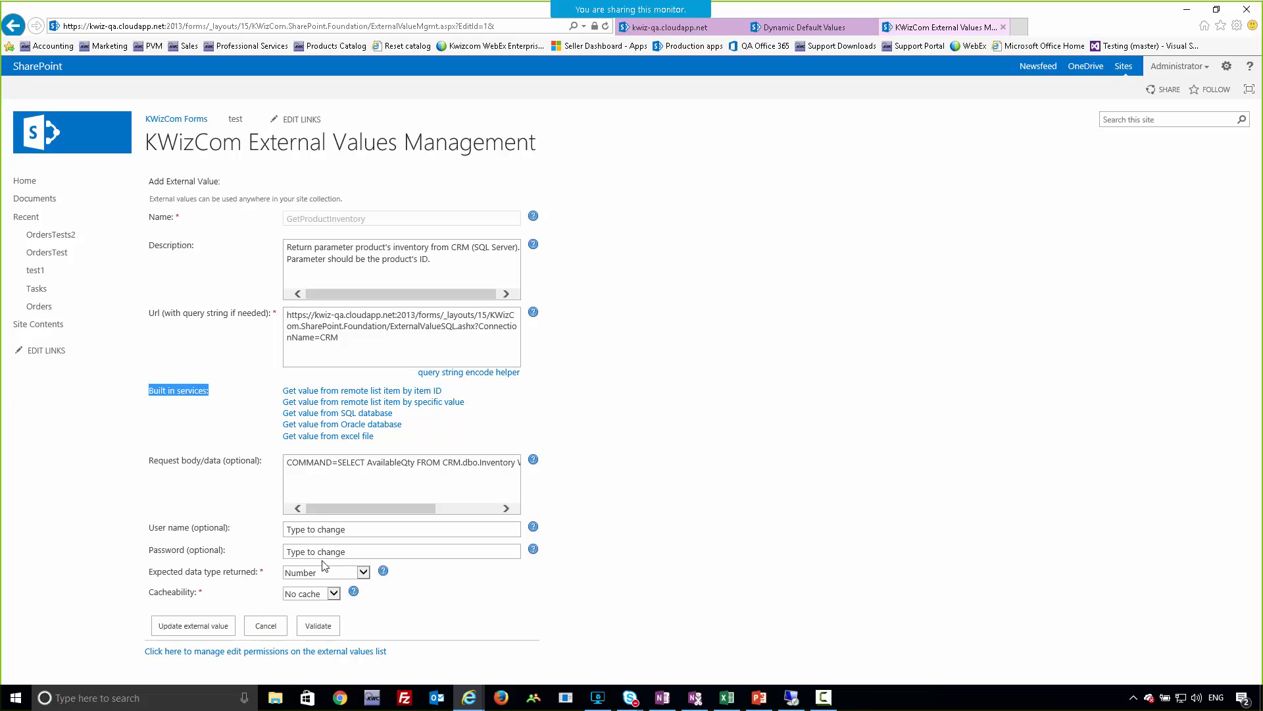
drag(149, 462, 267, 471)
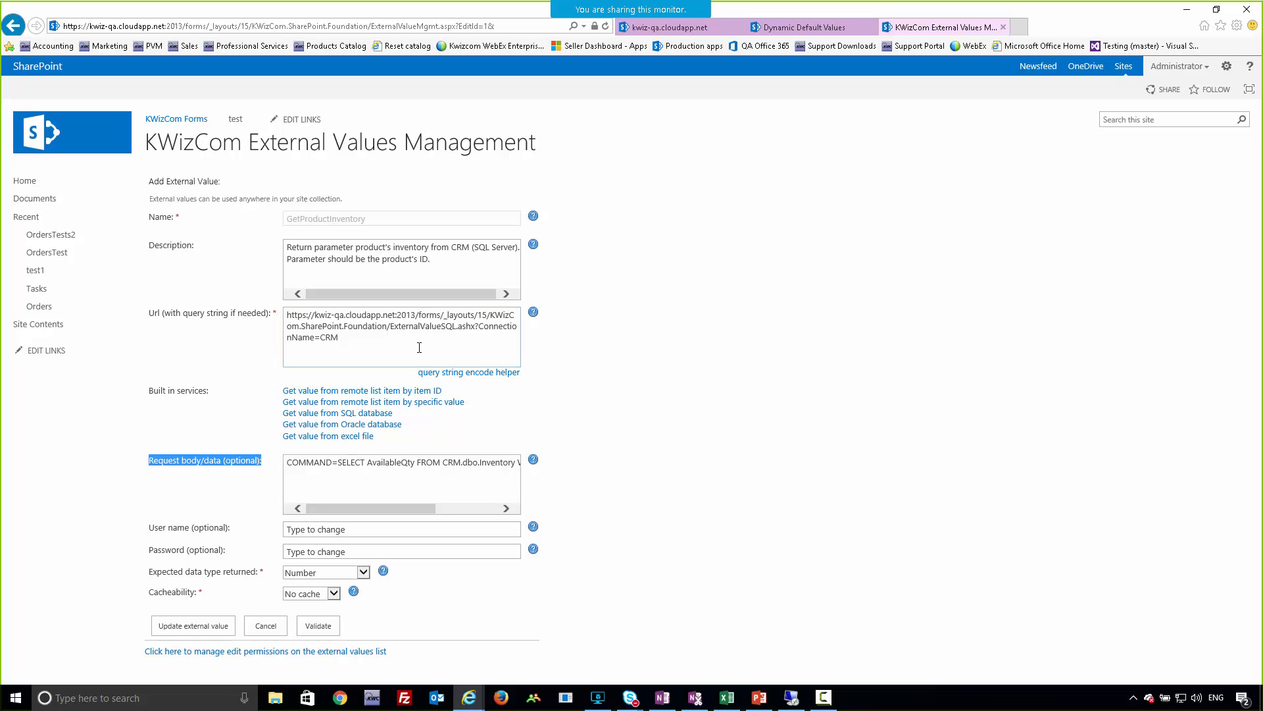
Inspect the GetProductInventory service URL, including its ConnectionName parameter and the CRM value
drag(356, 345, 289, 316)
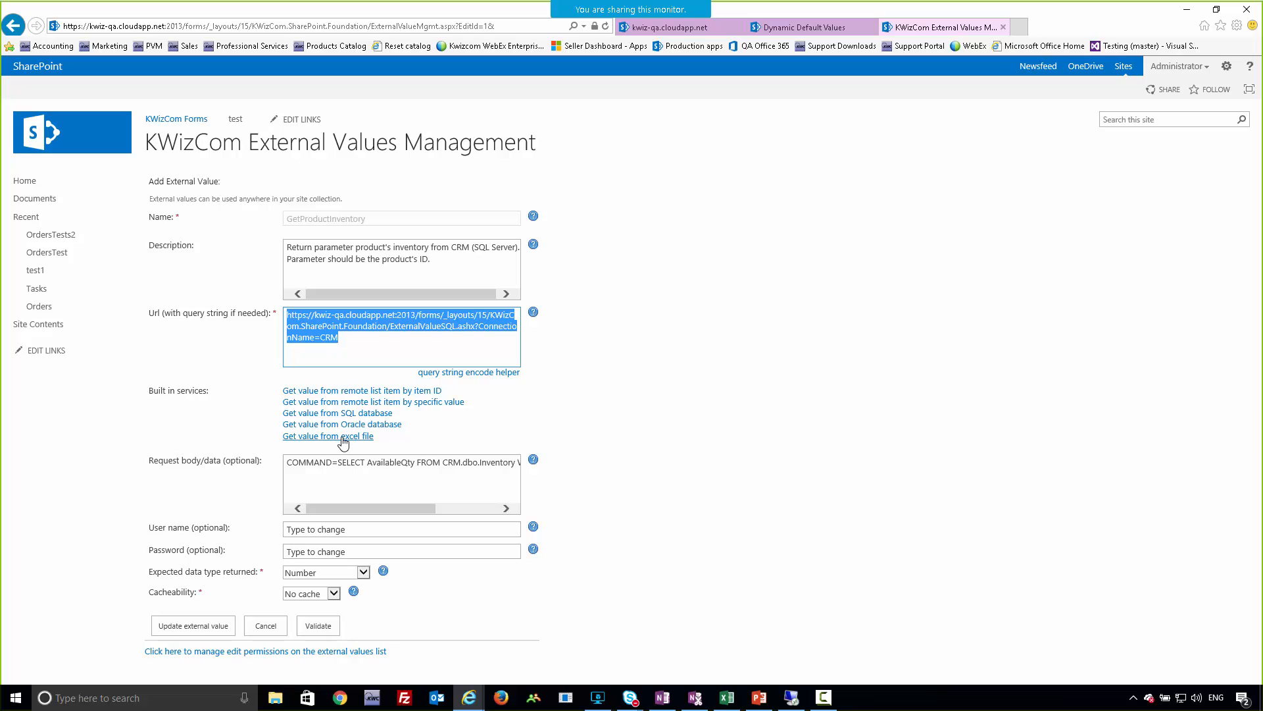
click(341, 348)
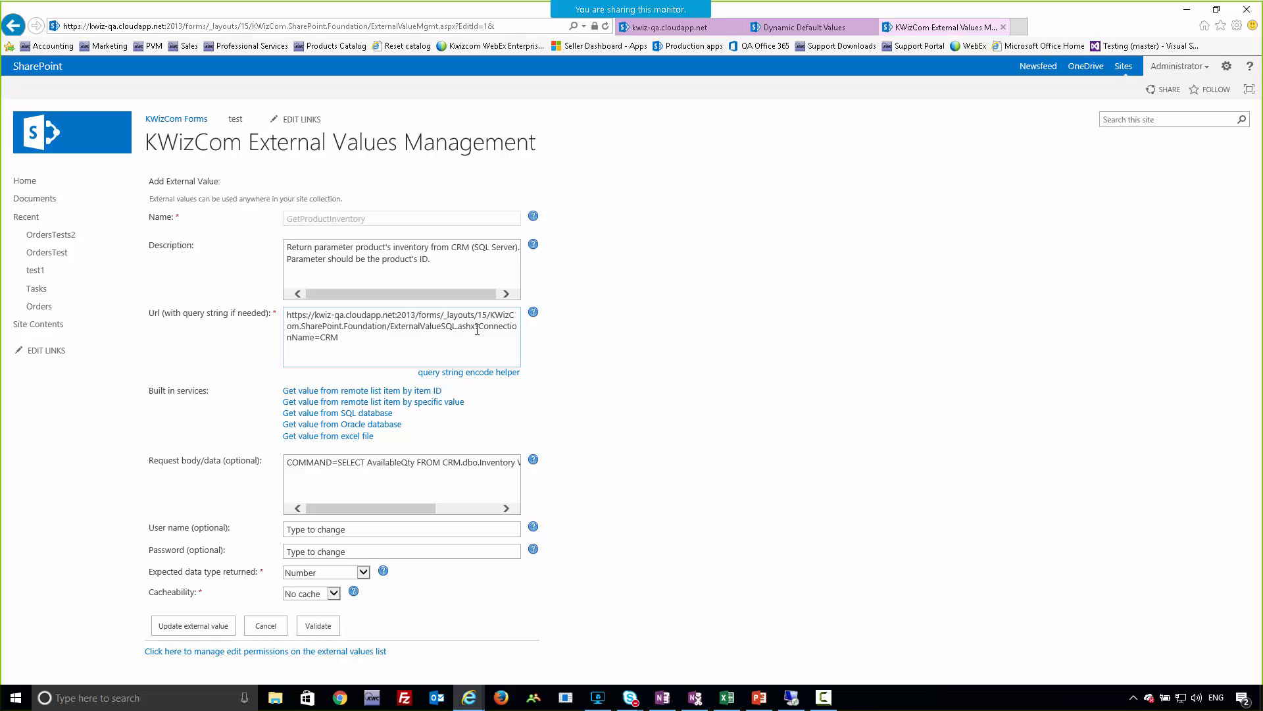
drag(478, 326, 317, 336)
double_click(332, 337)
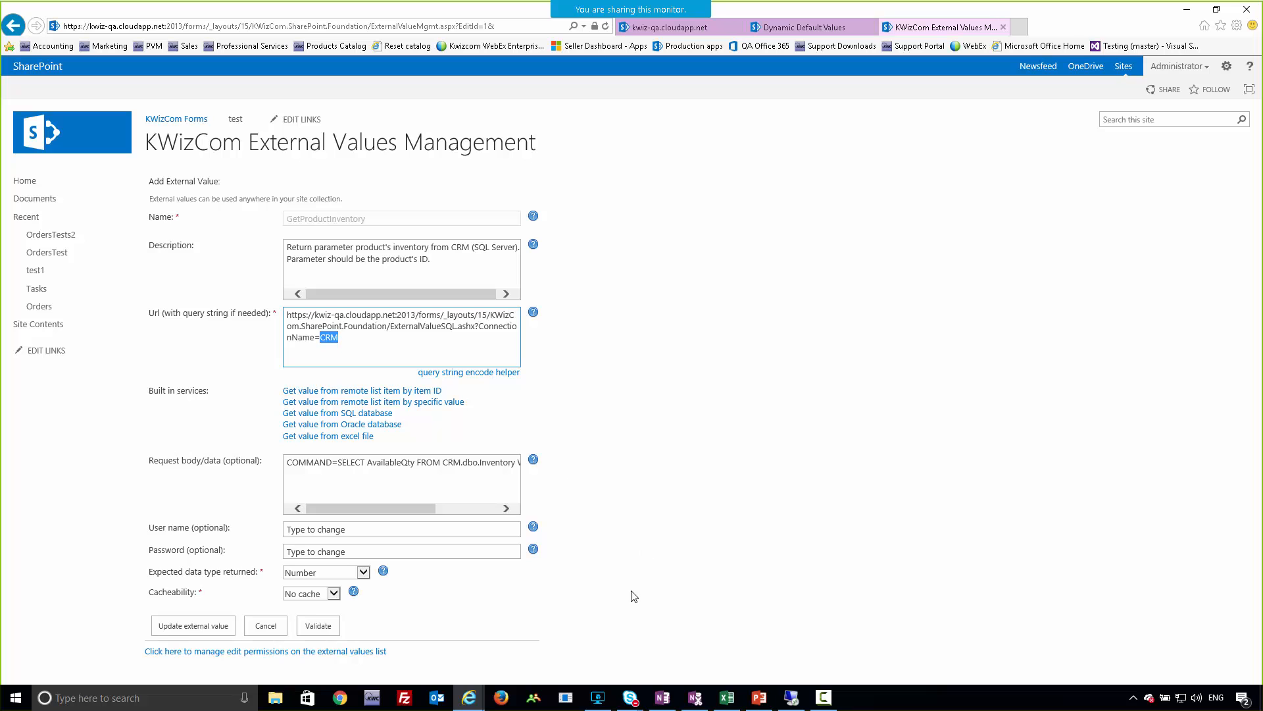
Switch to SQL Server Management Studio on the remote desktop, locate the CRM database, and return to the external value definition
click(796, 703)
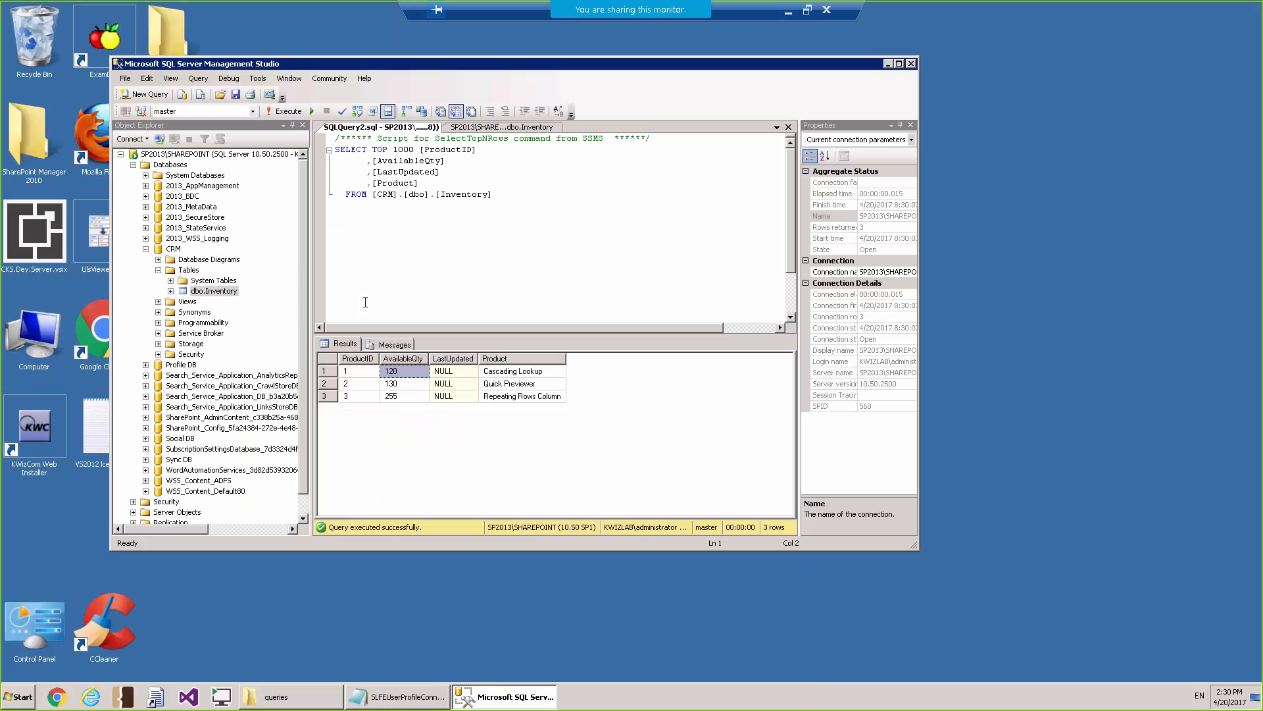
click(173, 251)
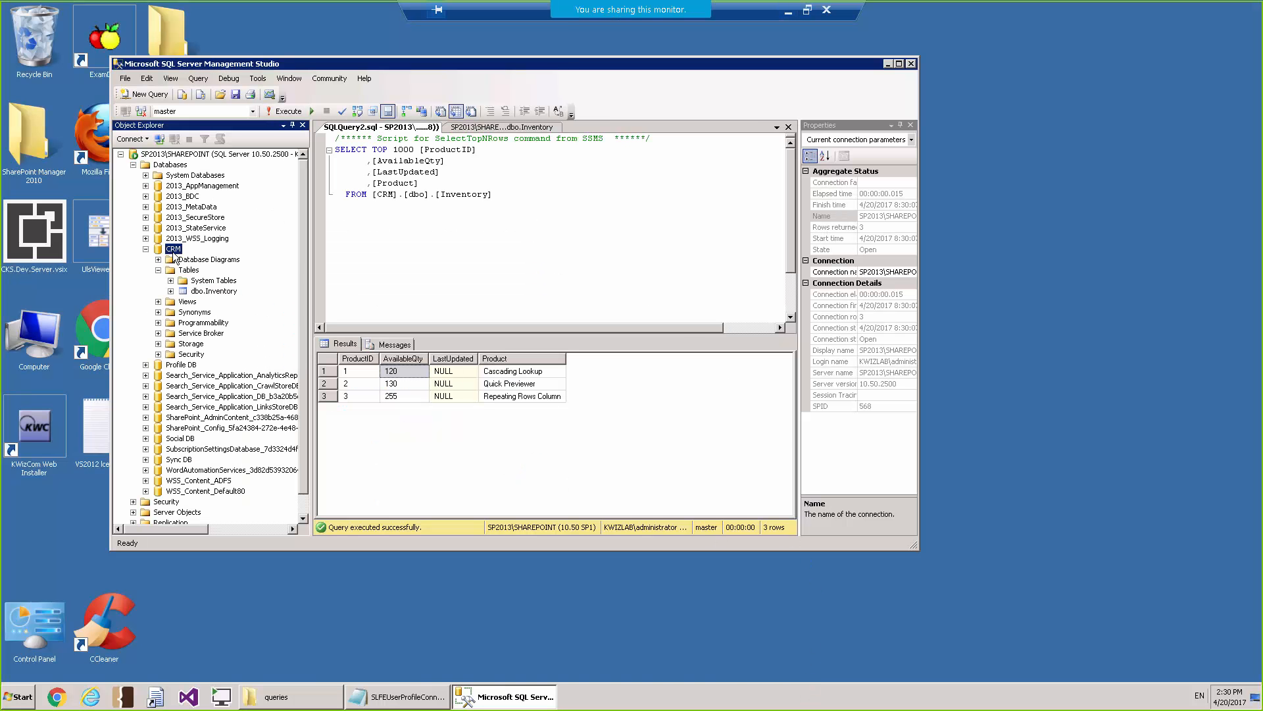
click(790, 12)
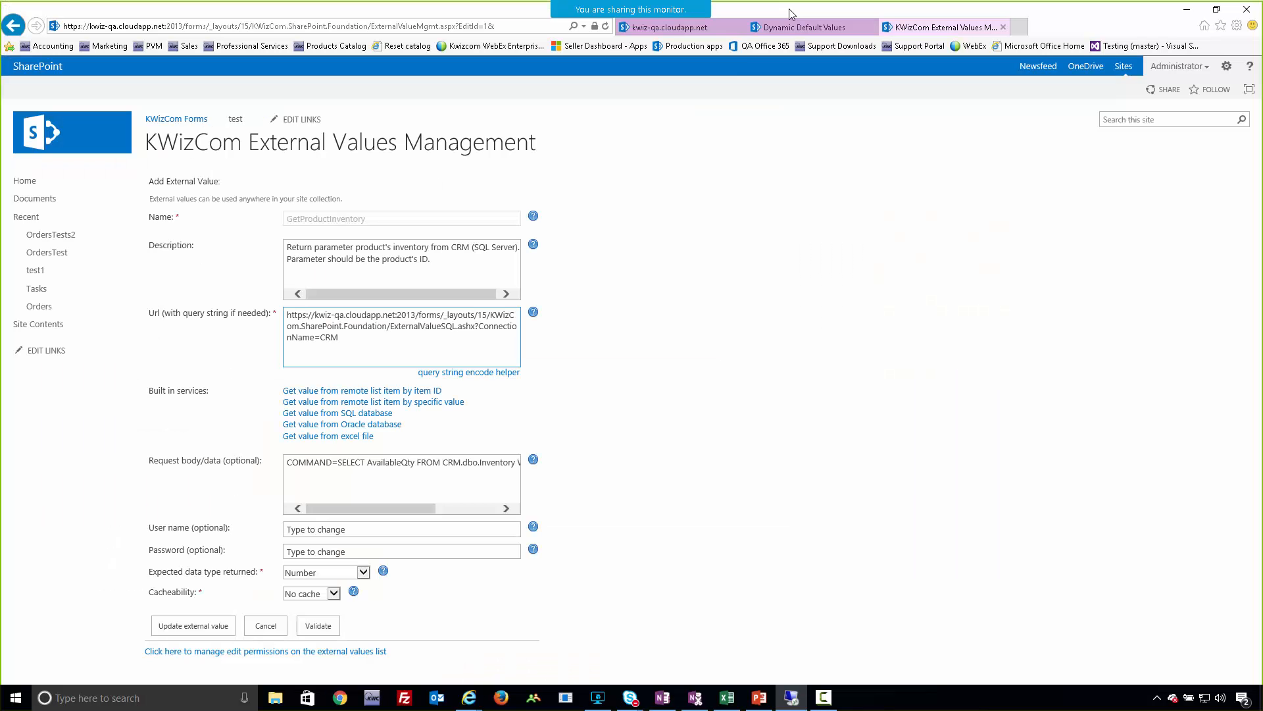
Examine the COMMAND parameter in the request body and read its SQL query through to the ProductID condition
click(309, 480)
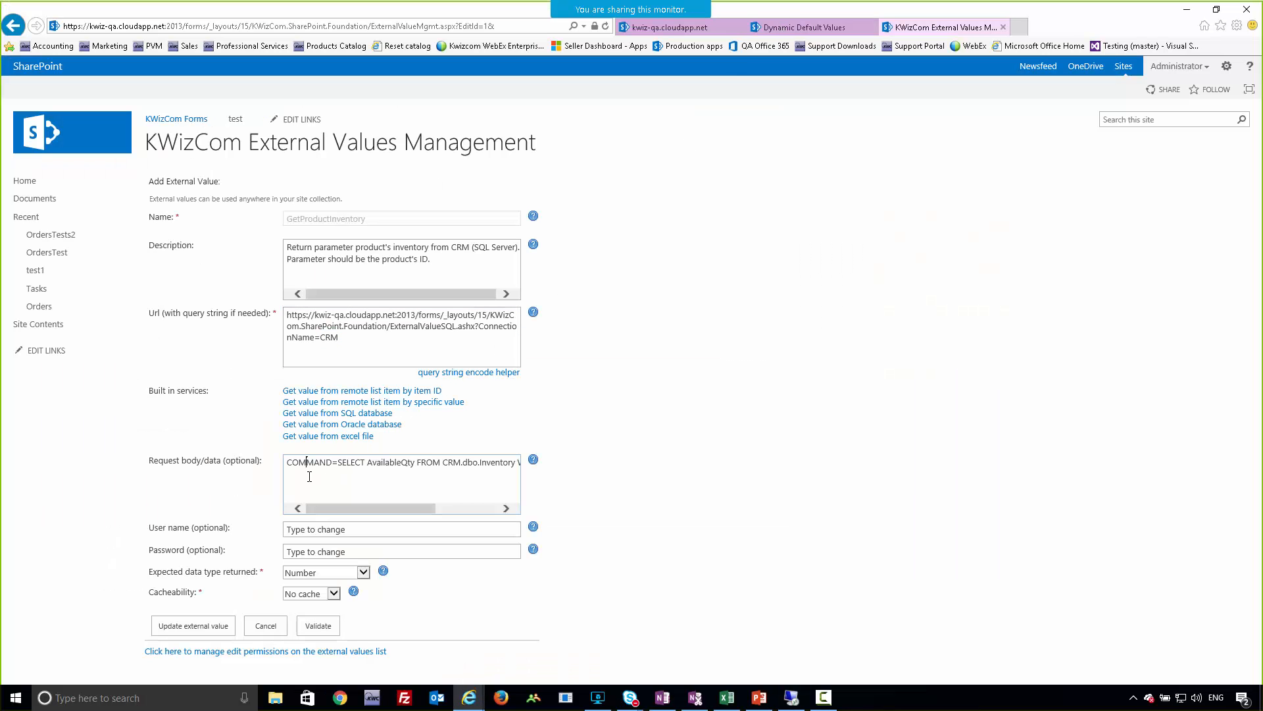
drag(288, 464, 331, 464)
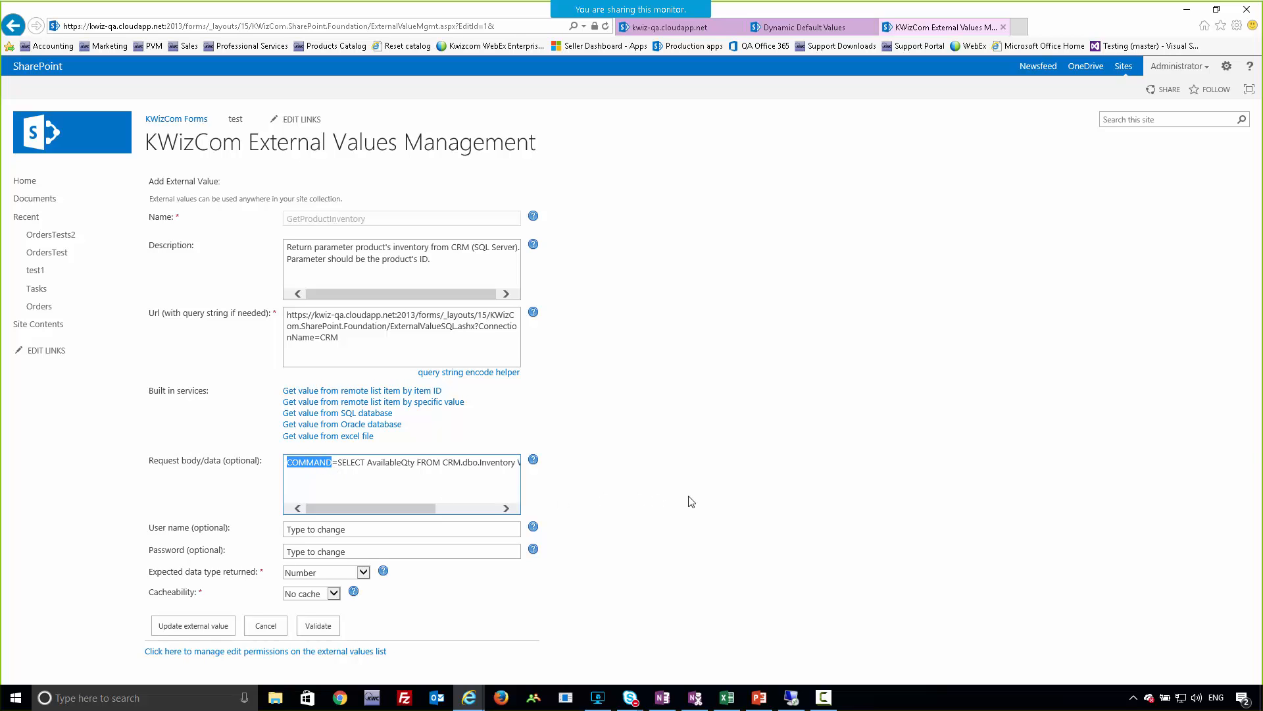
click(345, 480)
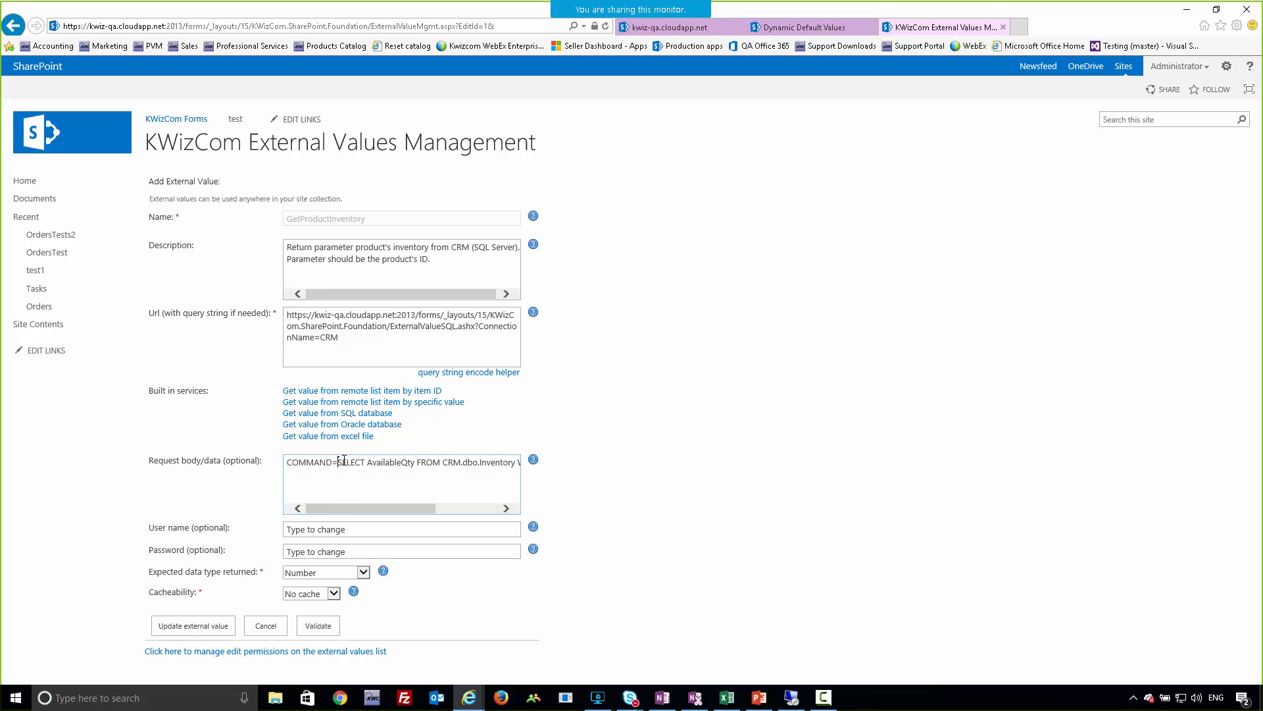
drag(338, 464, 404, 460)
drag(398, 509, 366, 517)
key(ctrl+z)
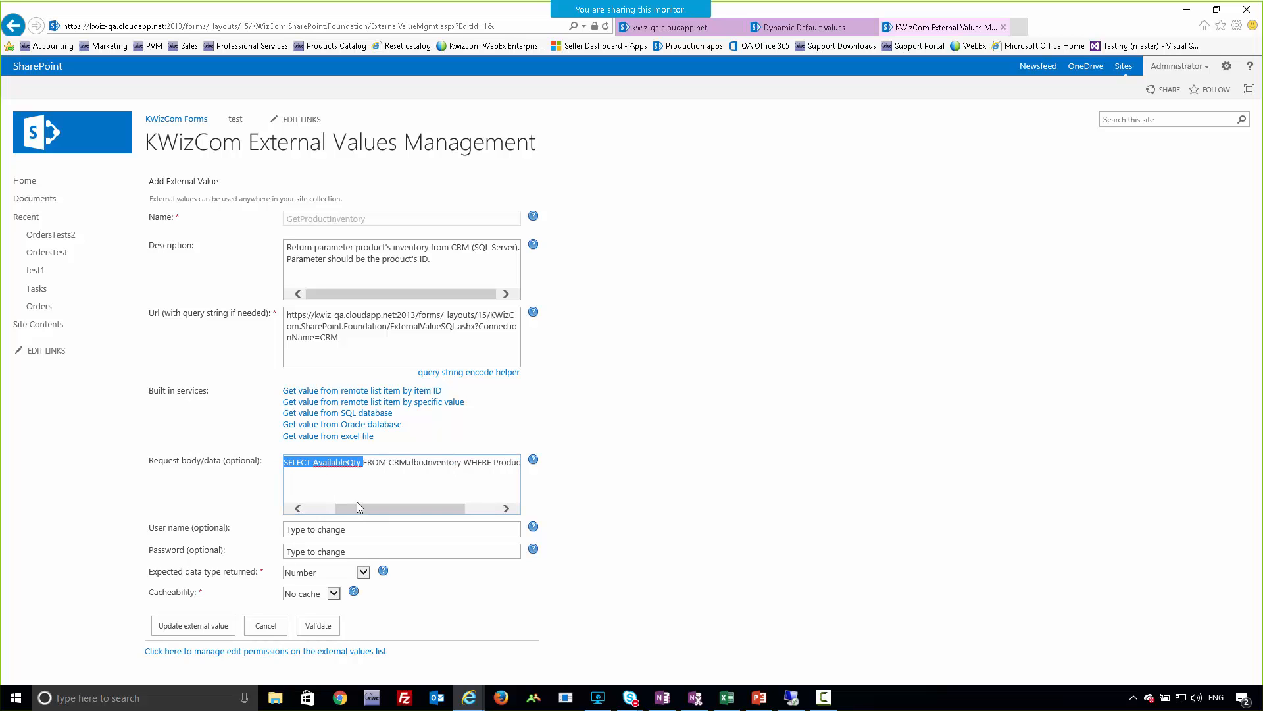
click(343, 485)
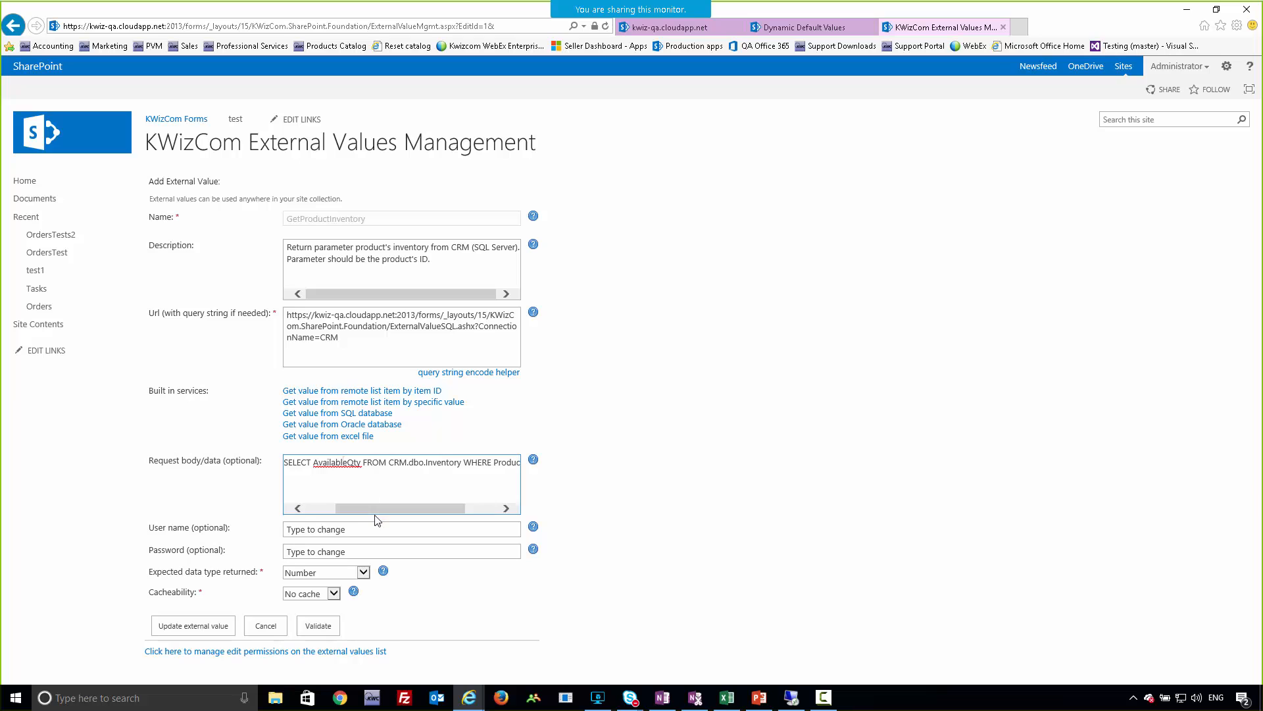
drag(375, 509, 428, 512)
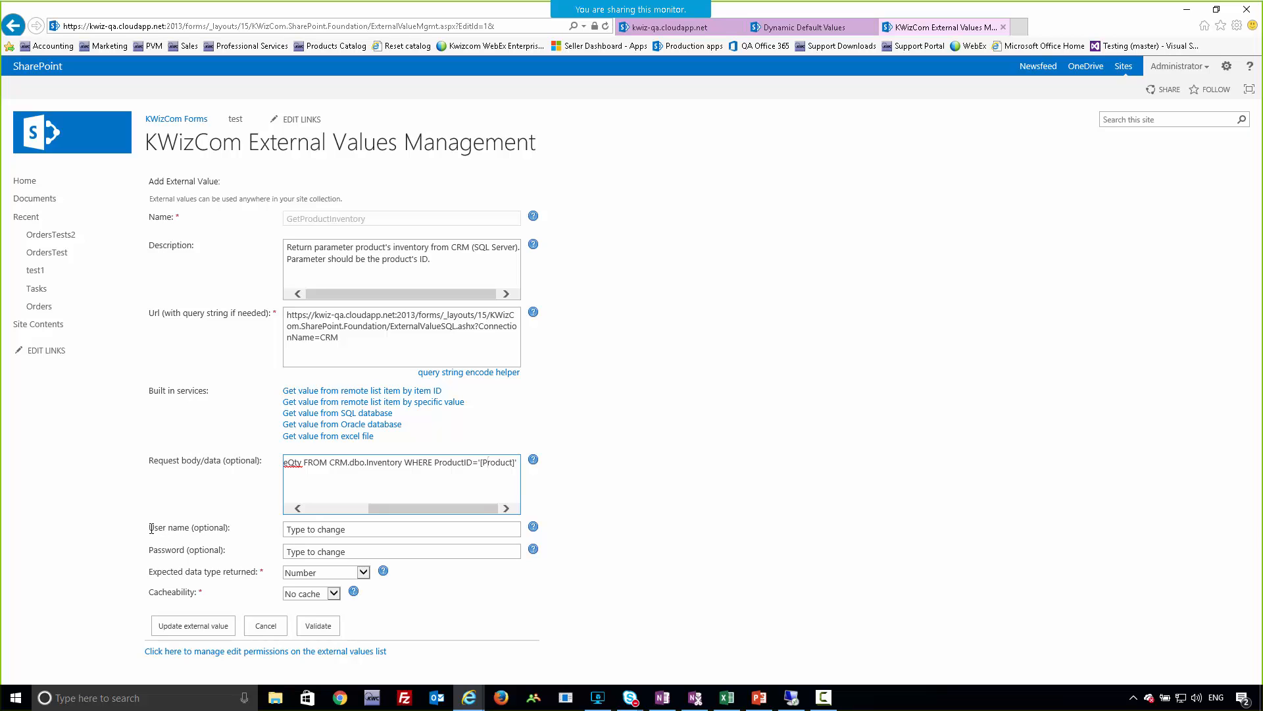
Review the user name, password, expected data type and cacheability options, and close the external value definition without saving
drag(151, 528, 228, 545)
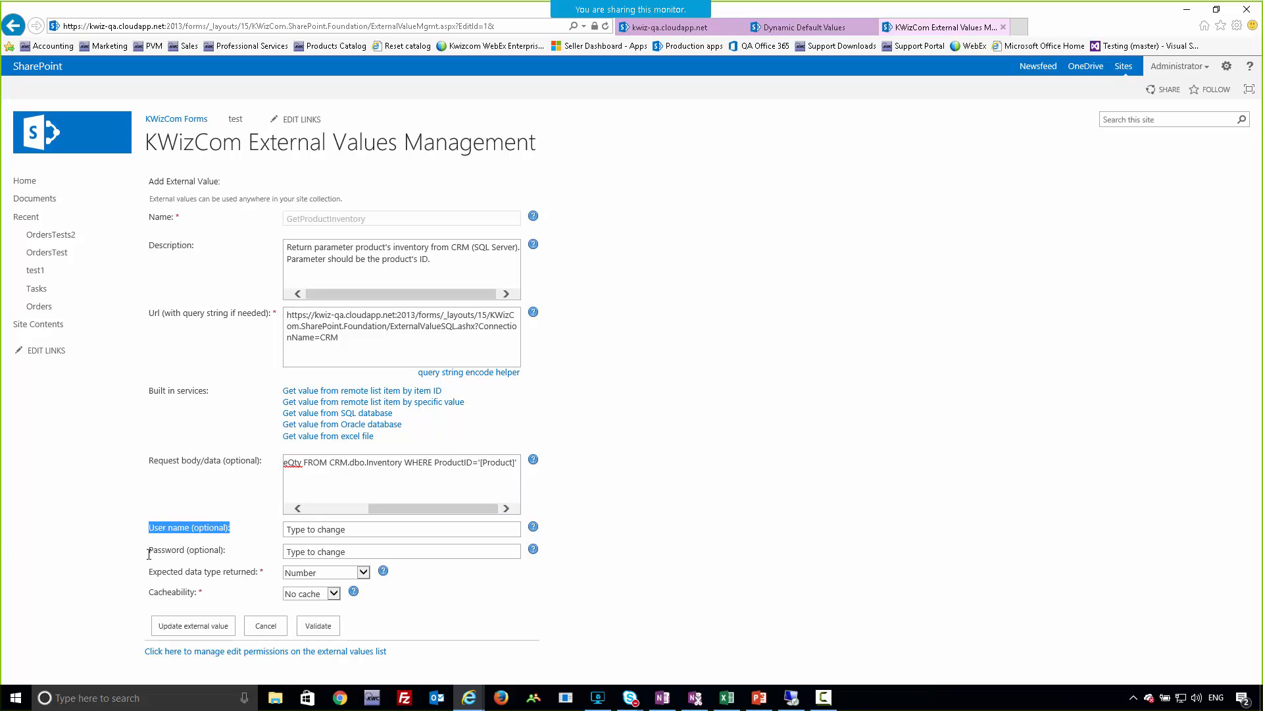
drag(148, 552, 230, 547)
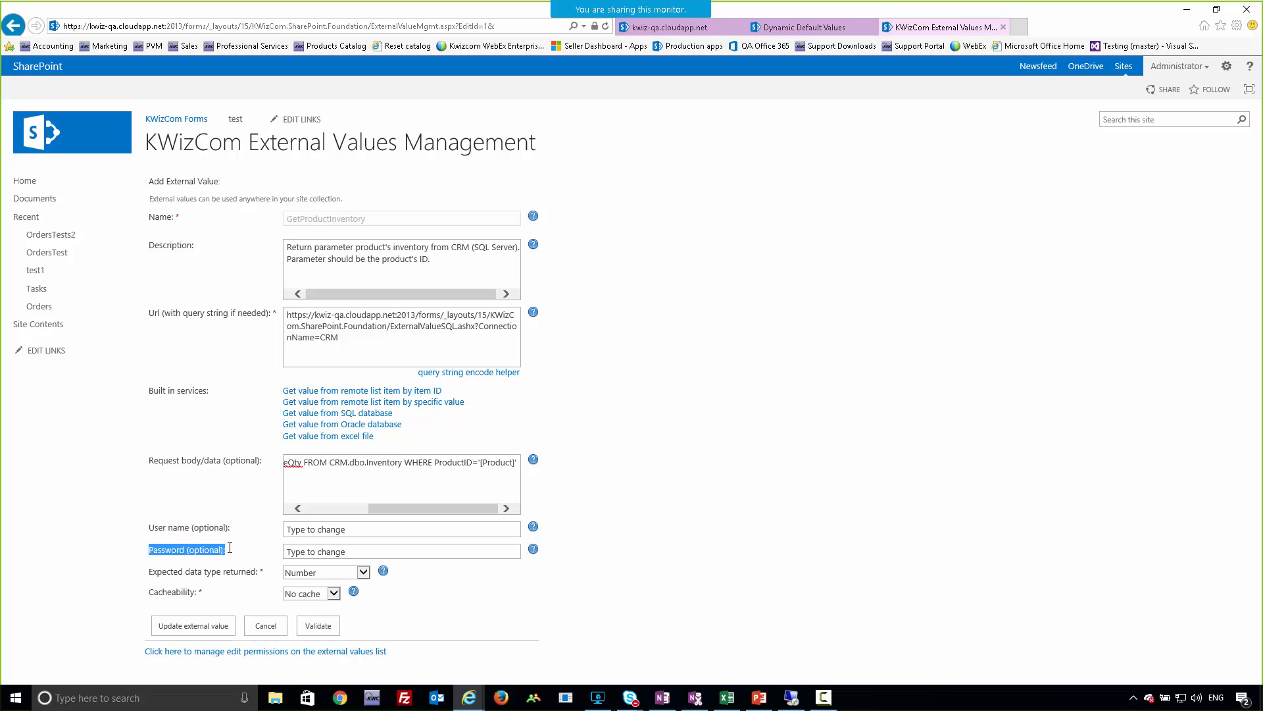
click(164, 577)
drag(151, 575, 279, 589)
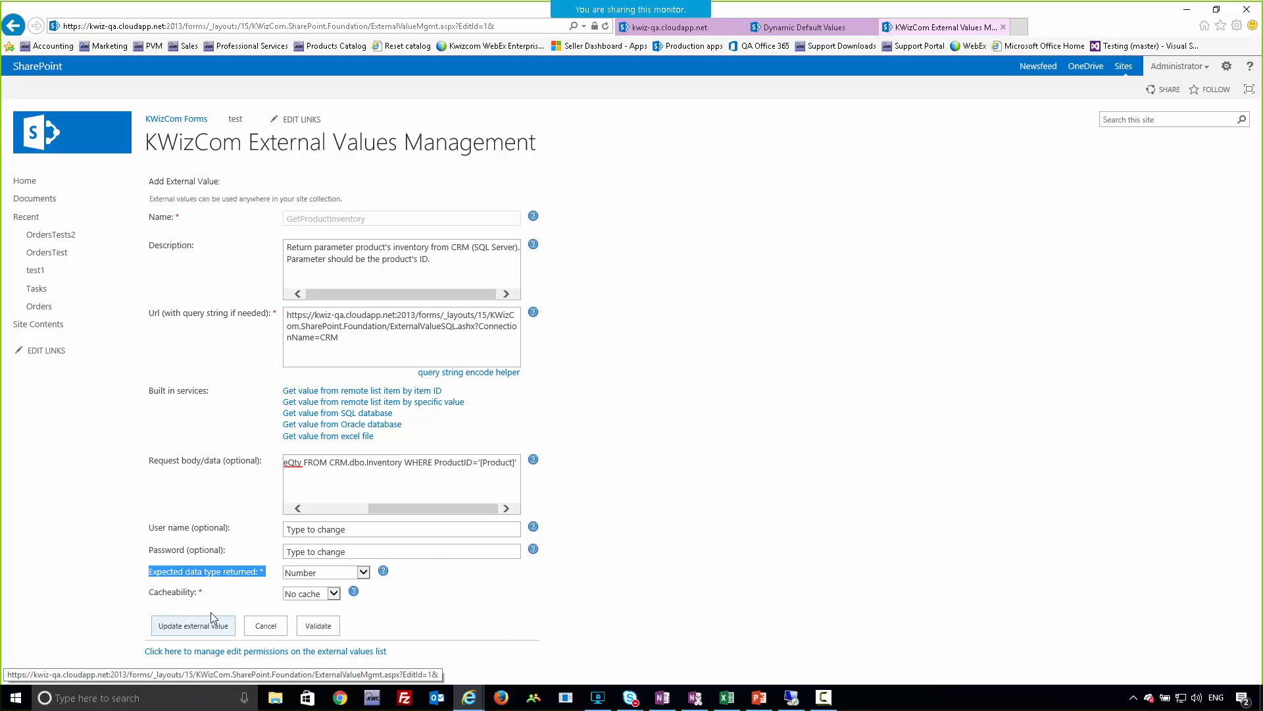
click(335, 595)
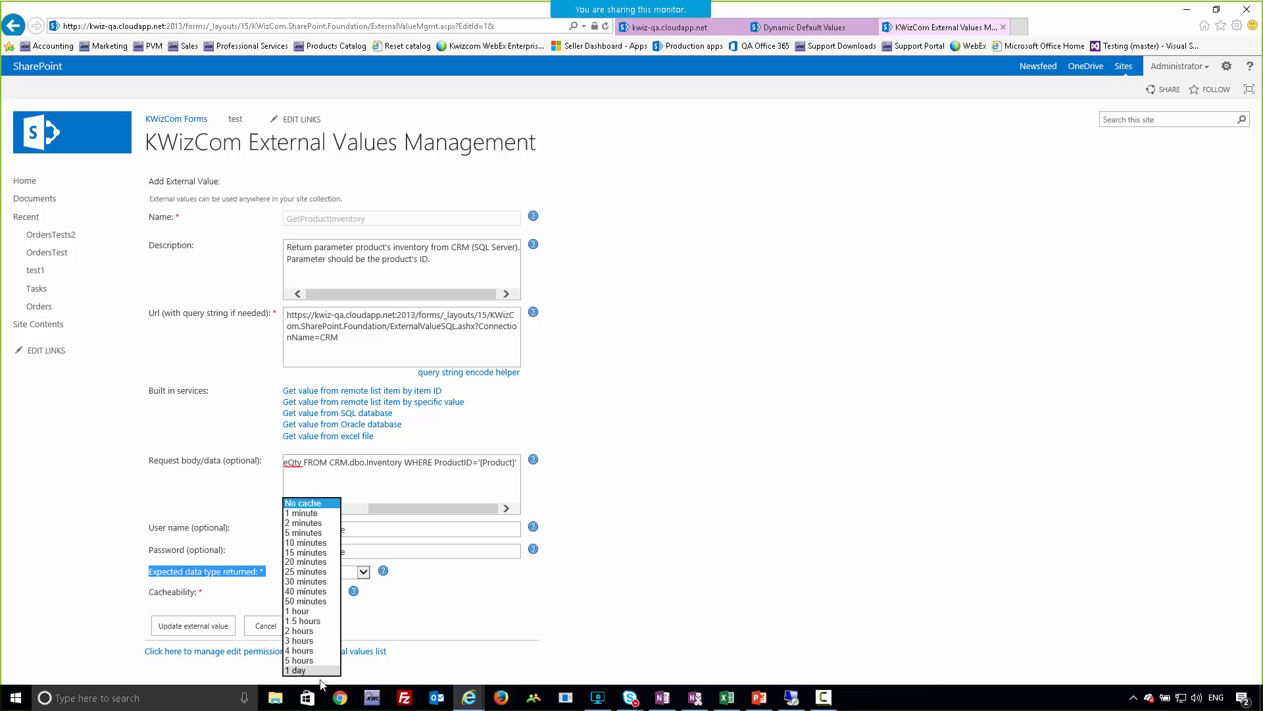
click(495, 629)
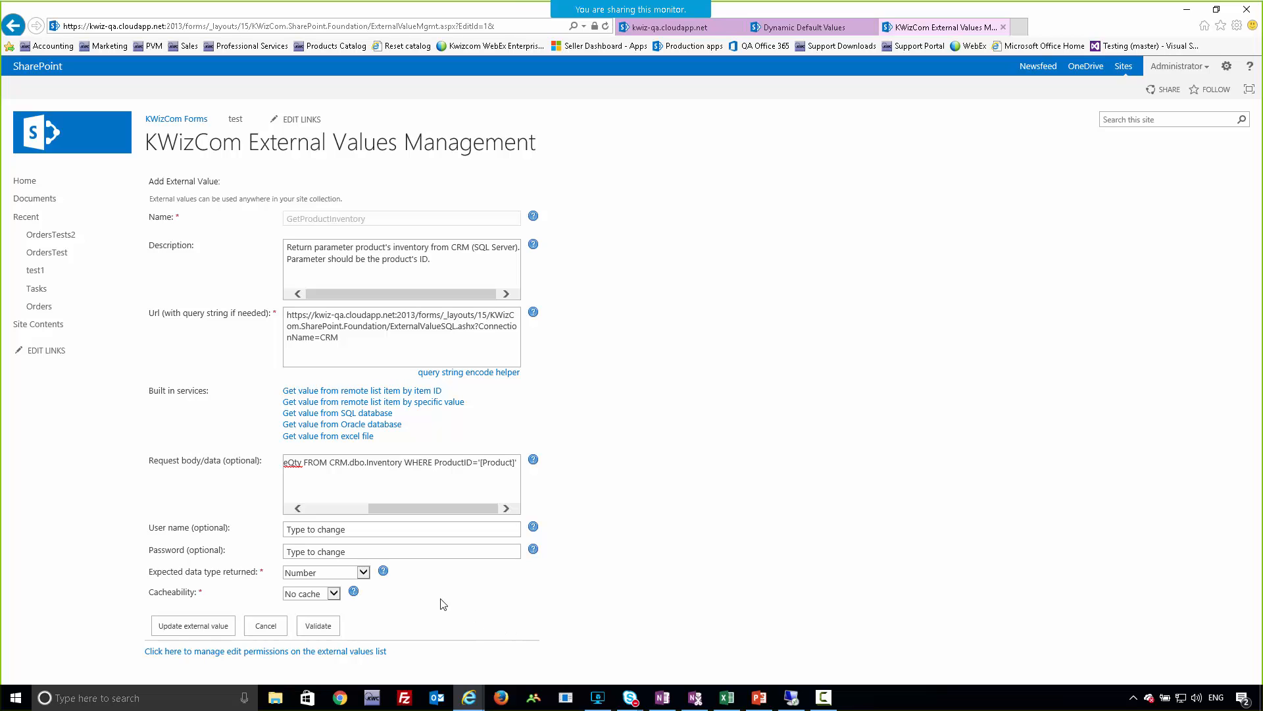
click(266, 626)
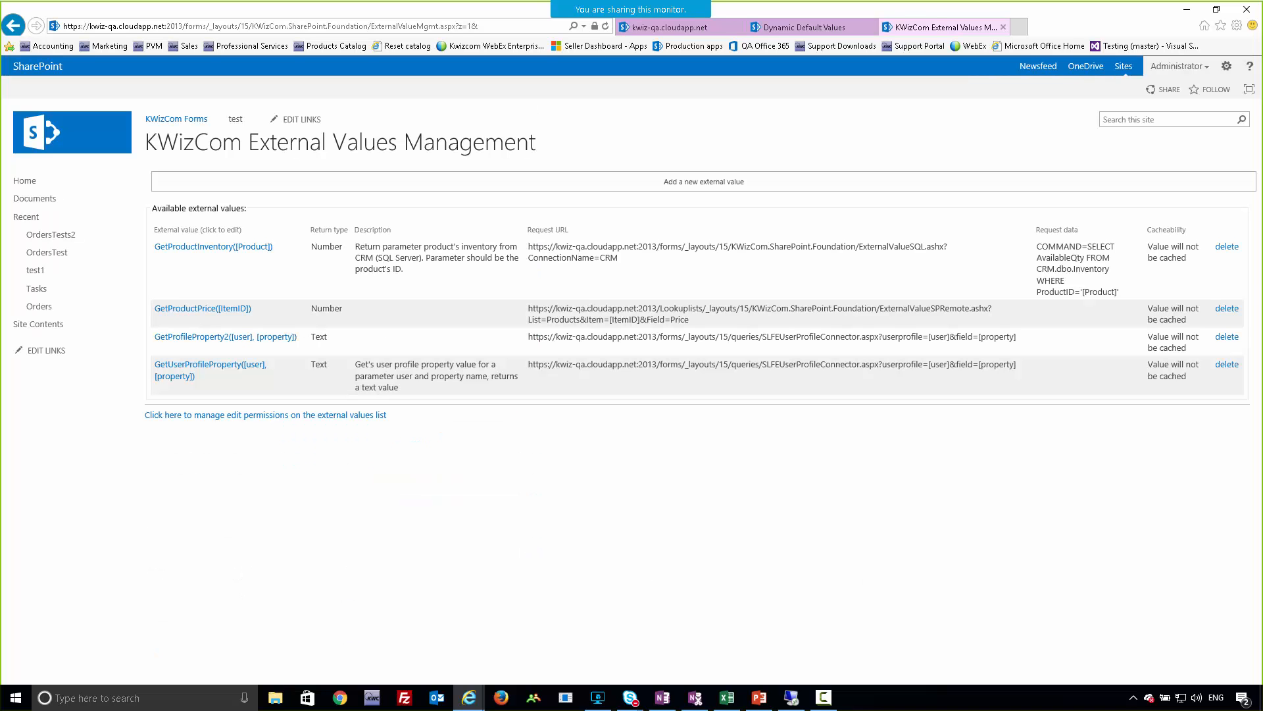
key(alt+Tab)
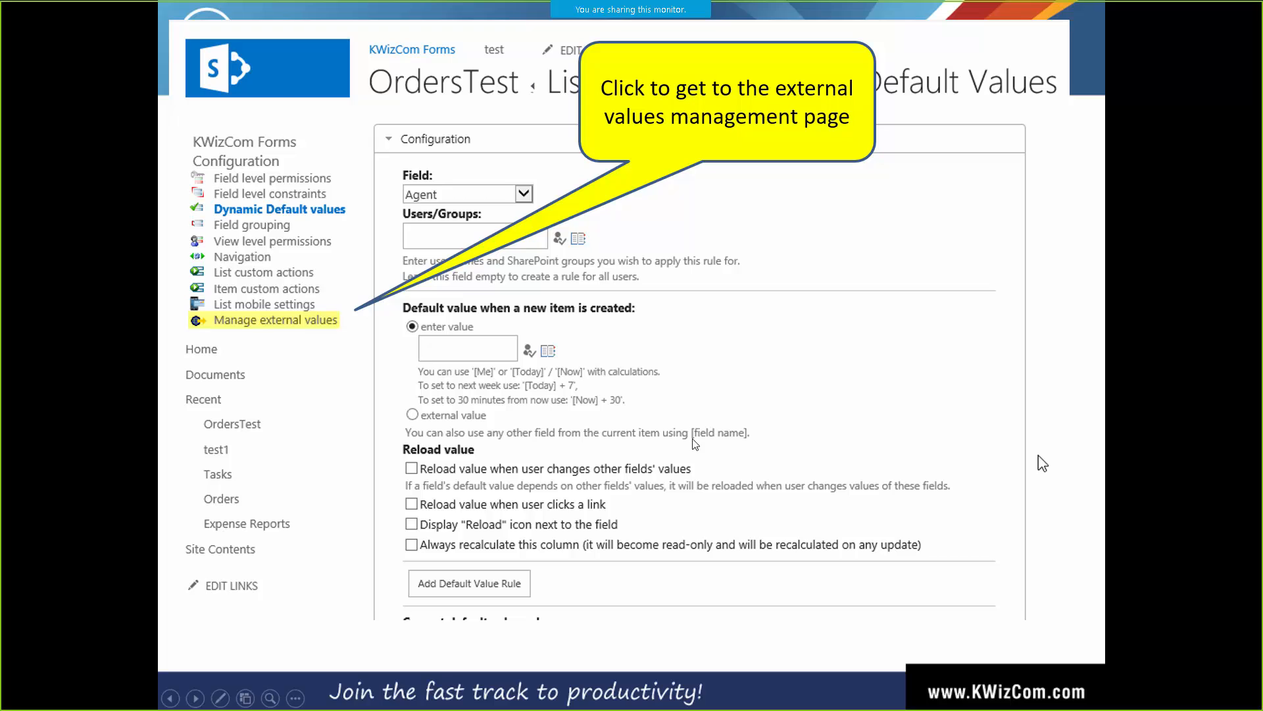
click(646, 454)
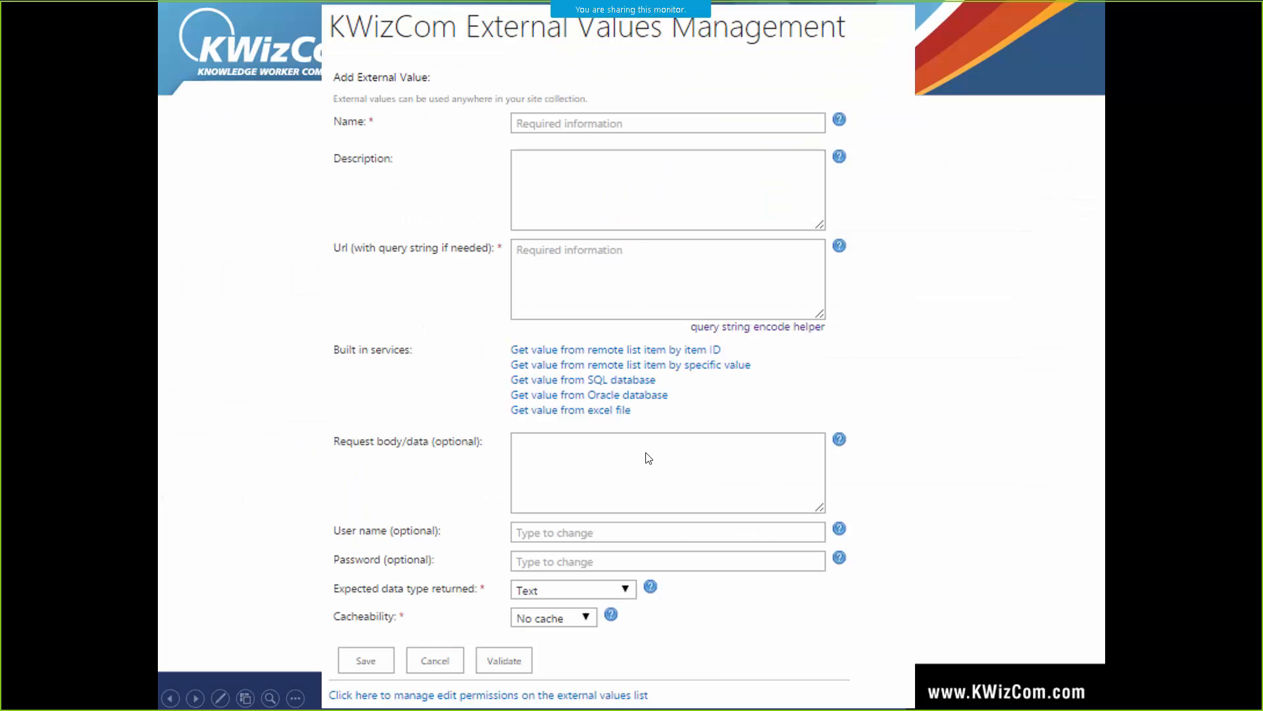
key(Right)
key(Right)
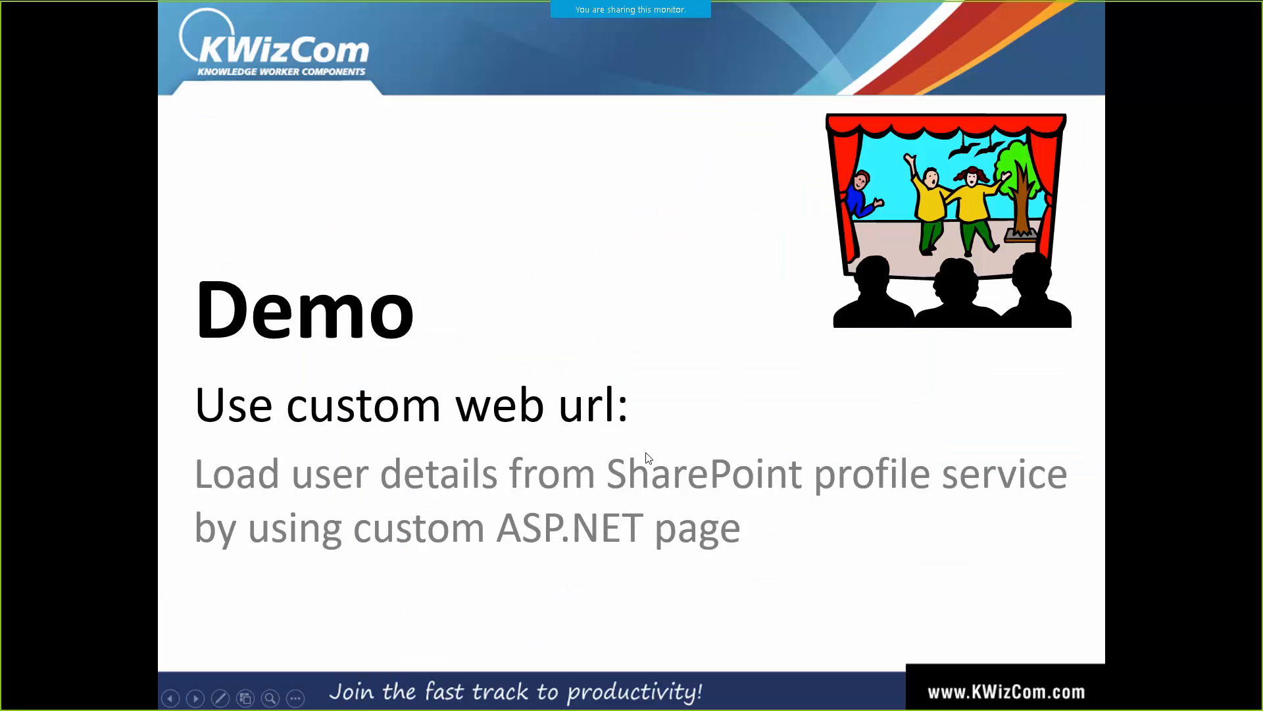
key(Left)
key(Left)
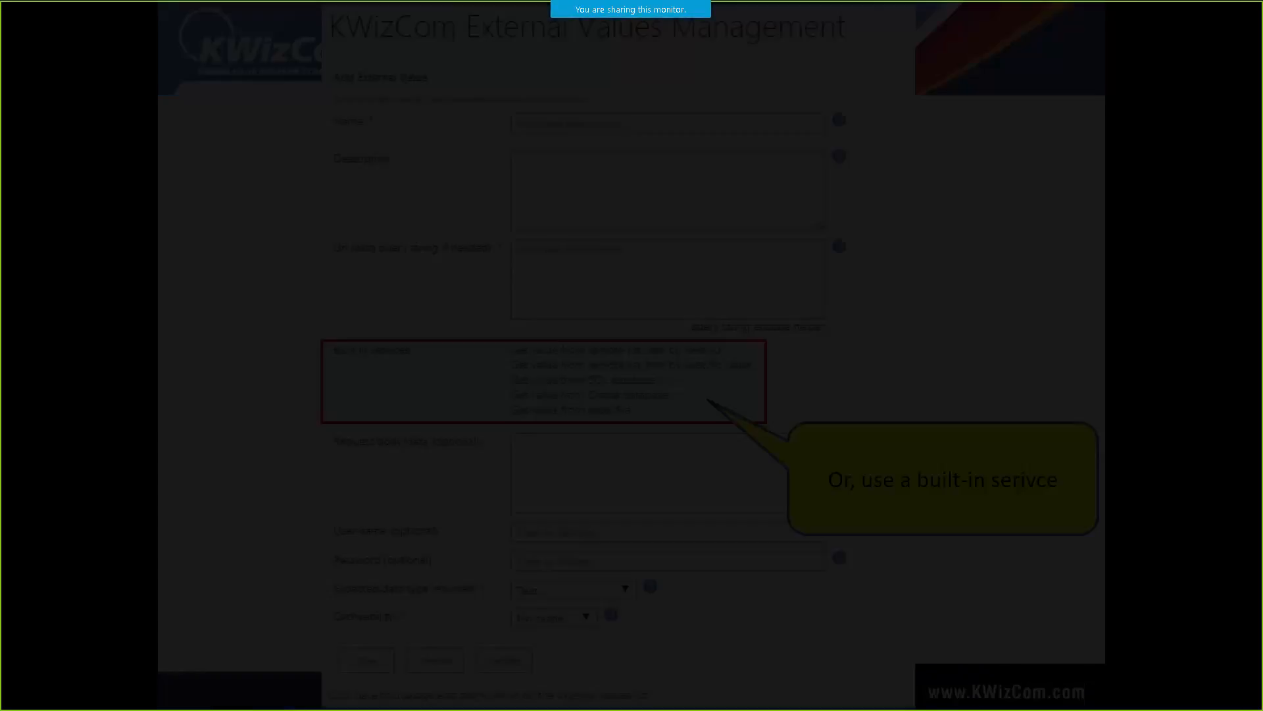
key(Right)
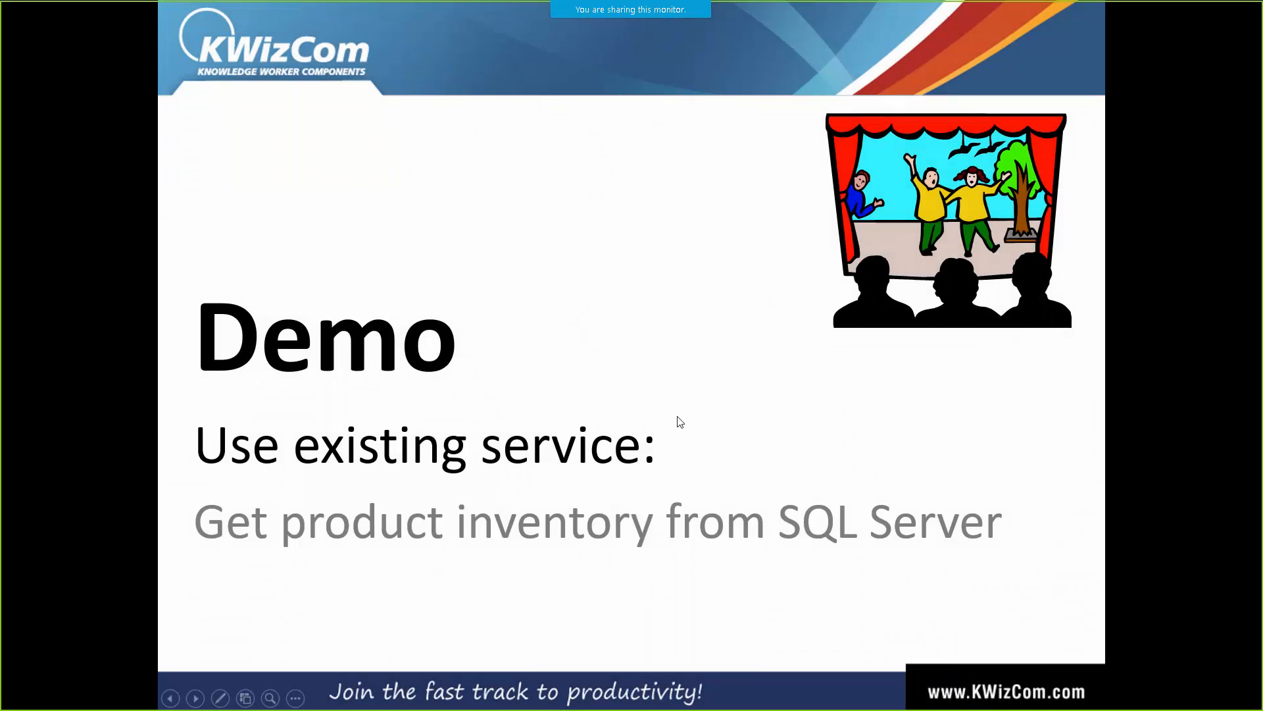
key(Right)
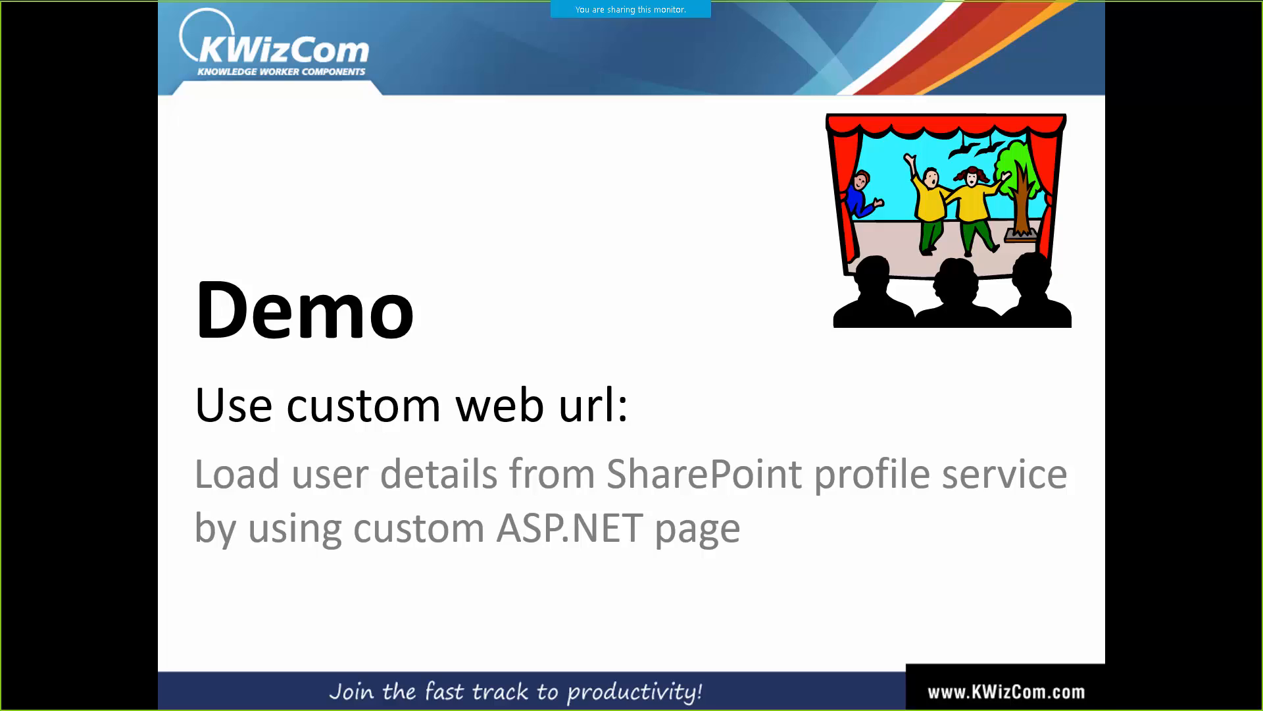
key(Right)
key(Right)
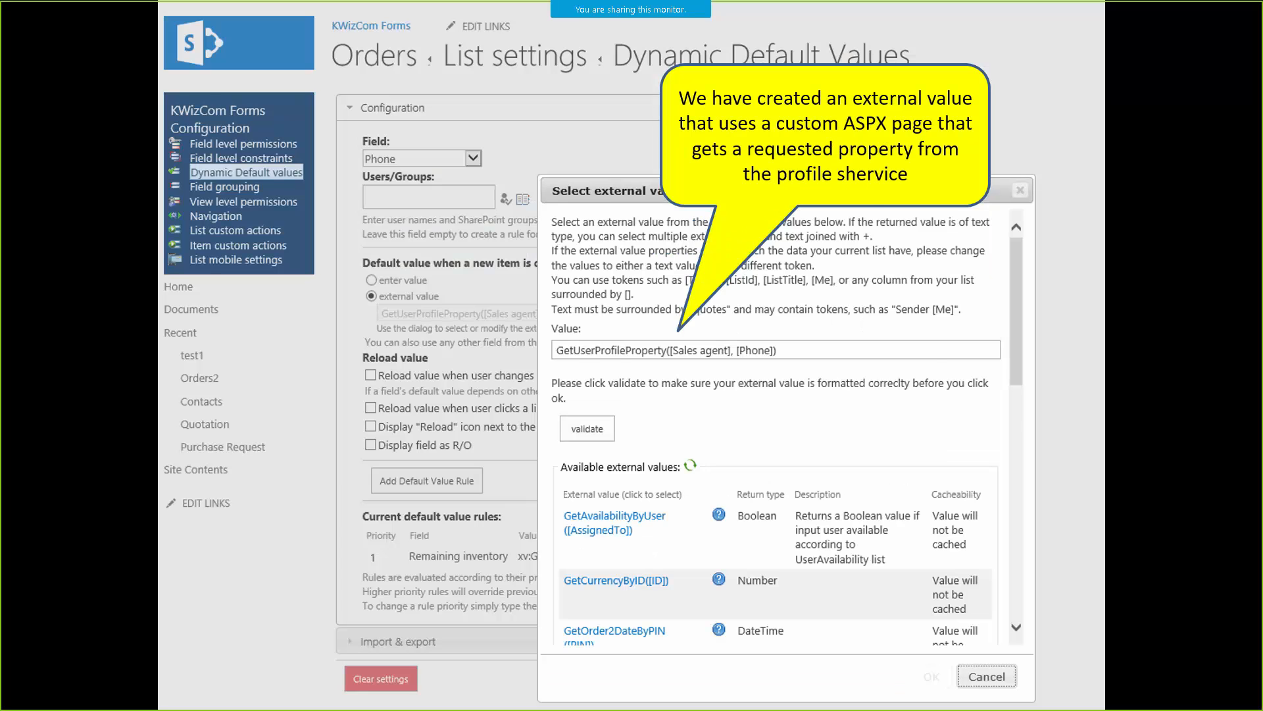
key(Right)
key(Right)
key(Right)
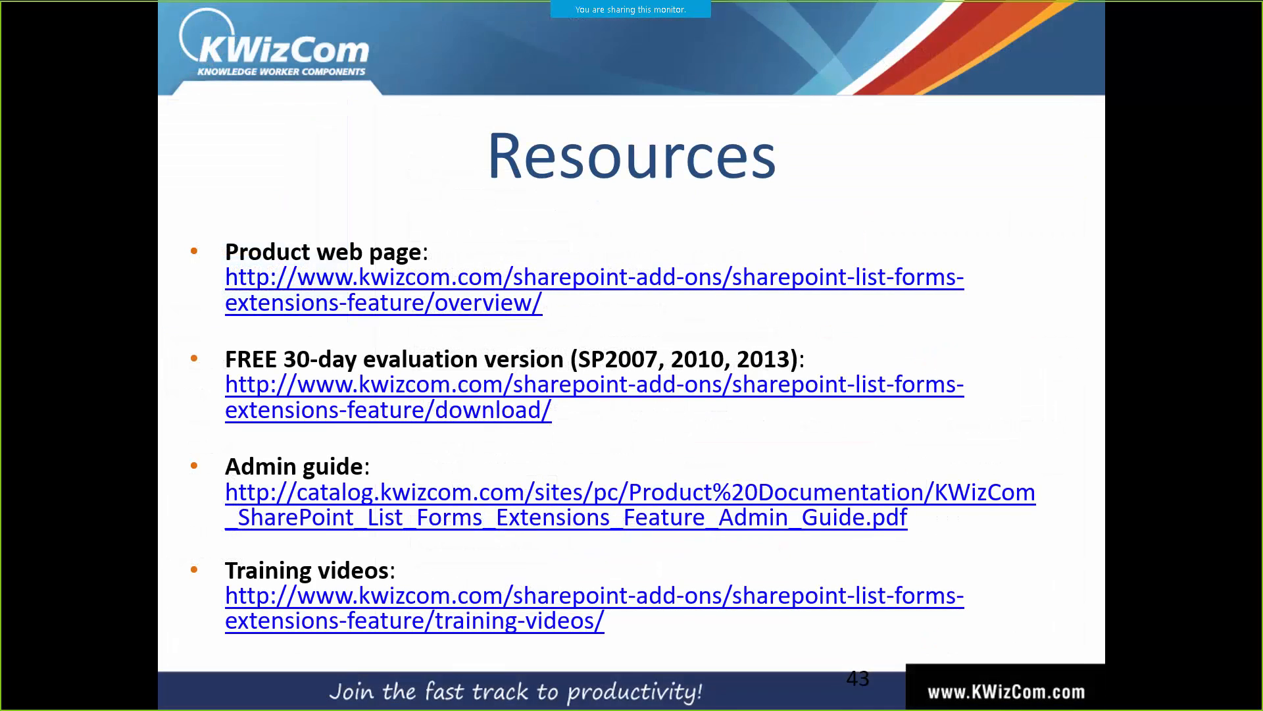
Page back through the presentation to the demo slide about using a custom web URL, and switch to the browser
key(Left)
key(Left)
key(Left)
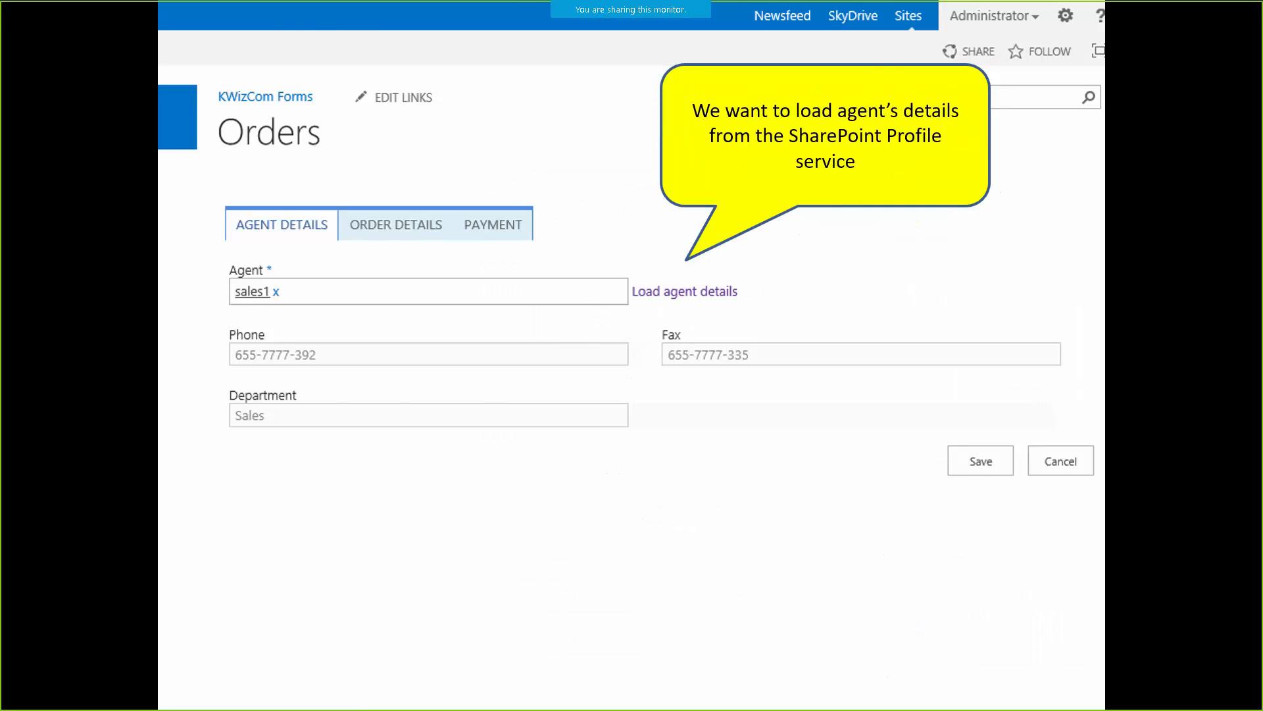
key(Left)
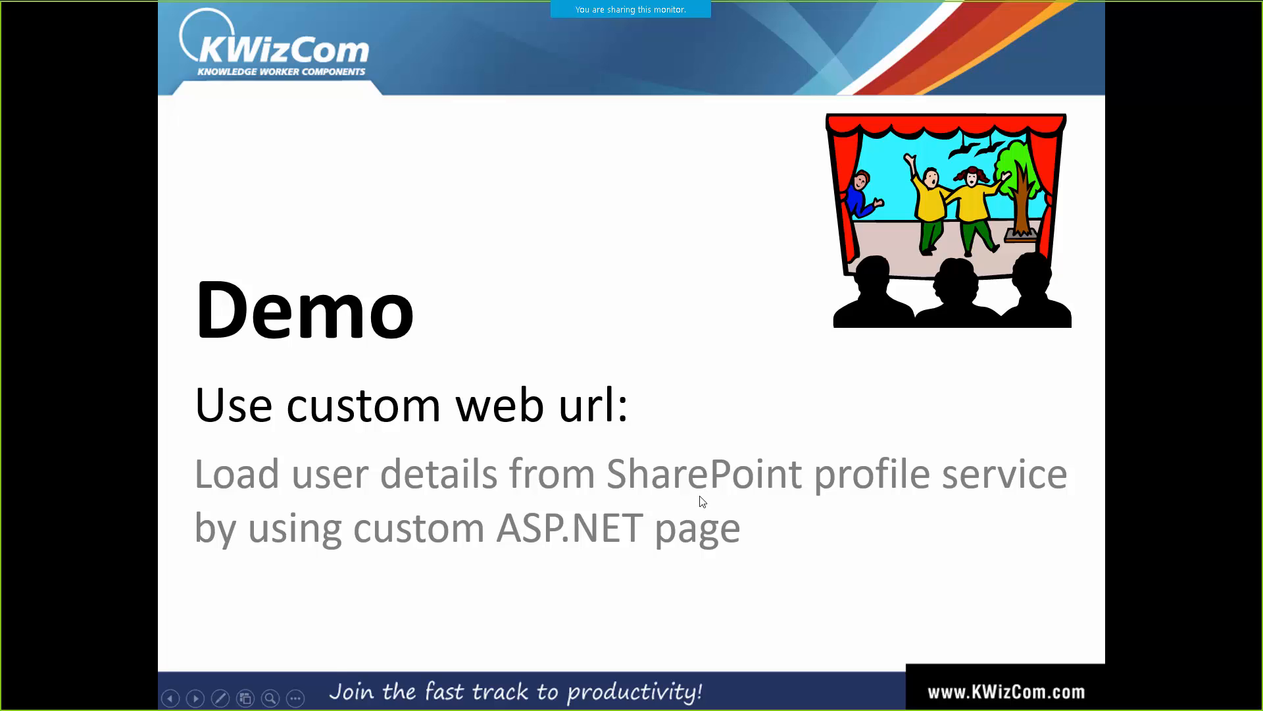
key(alt+Tab)
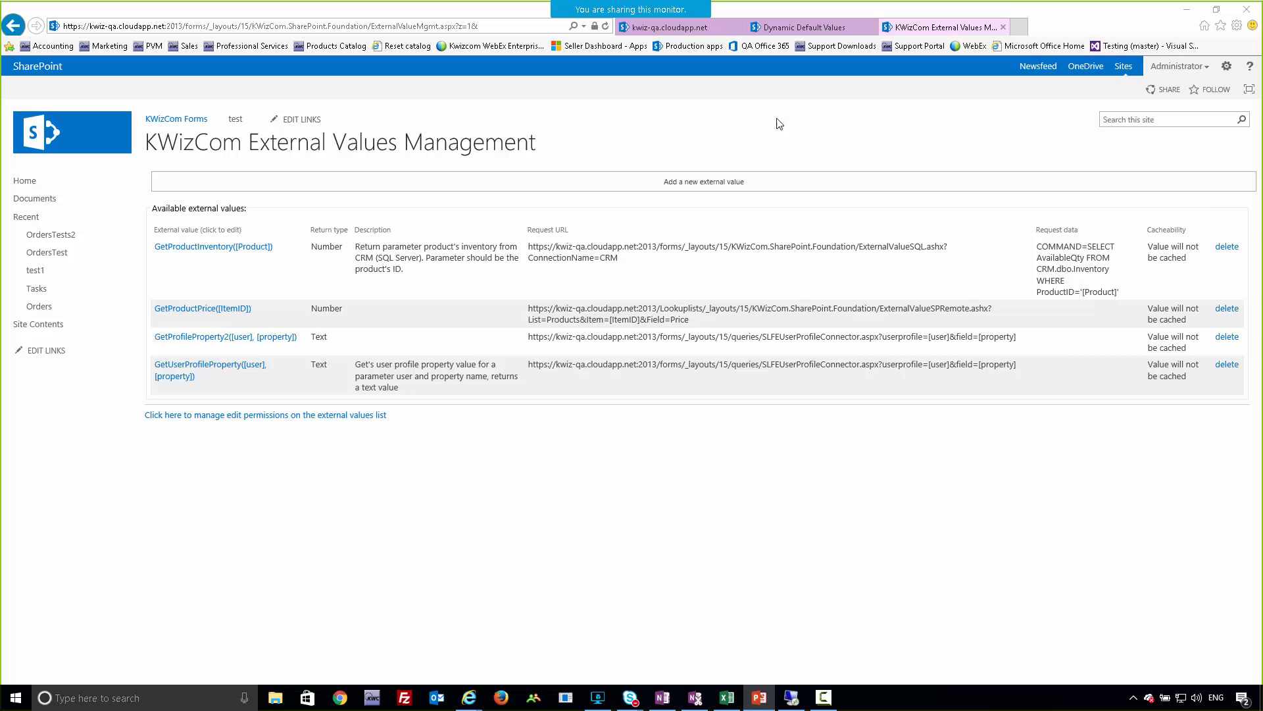
Start a new item in the OrdersTests2 list with product Repeating Rows Column and quantity 5
click(781, 28)
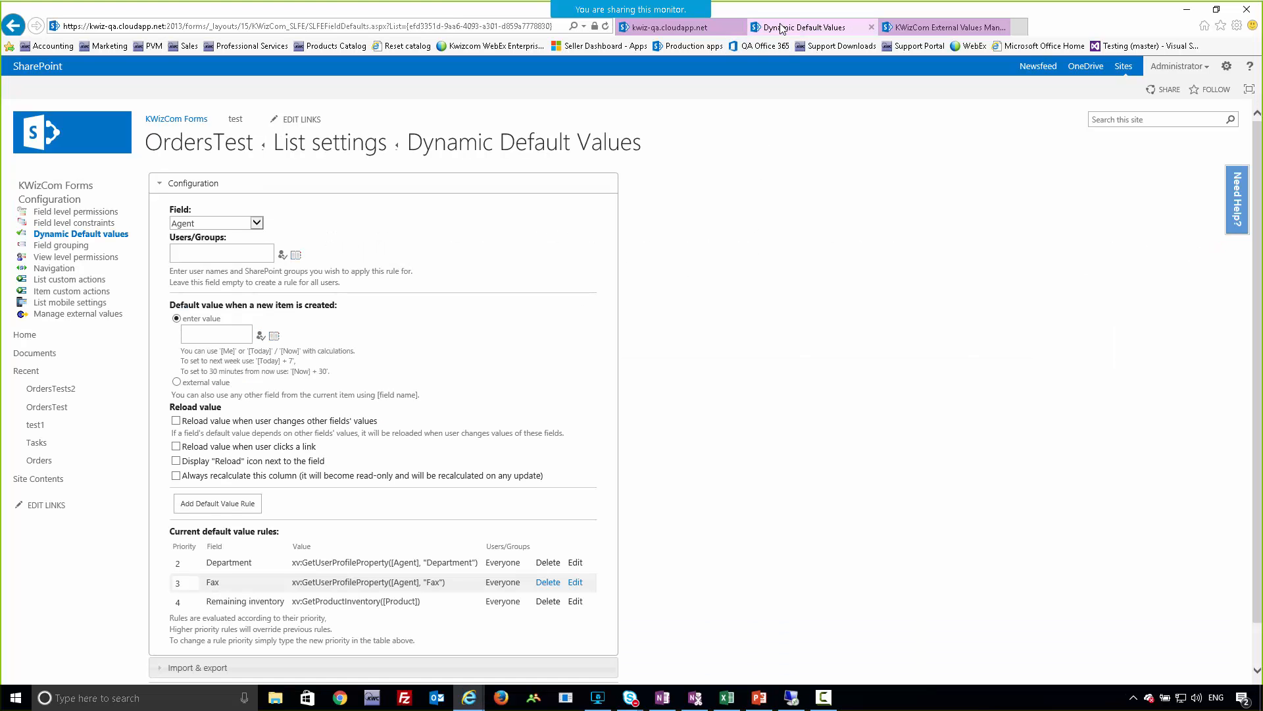
click(62, 389)
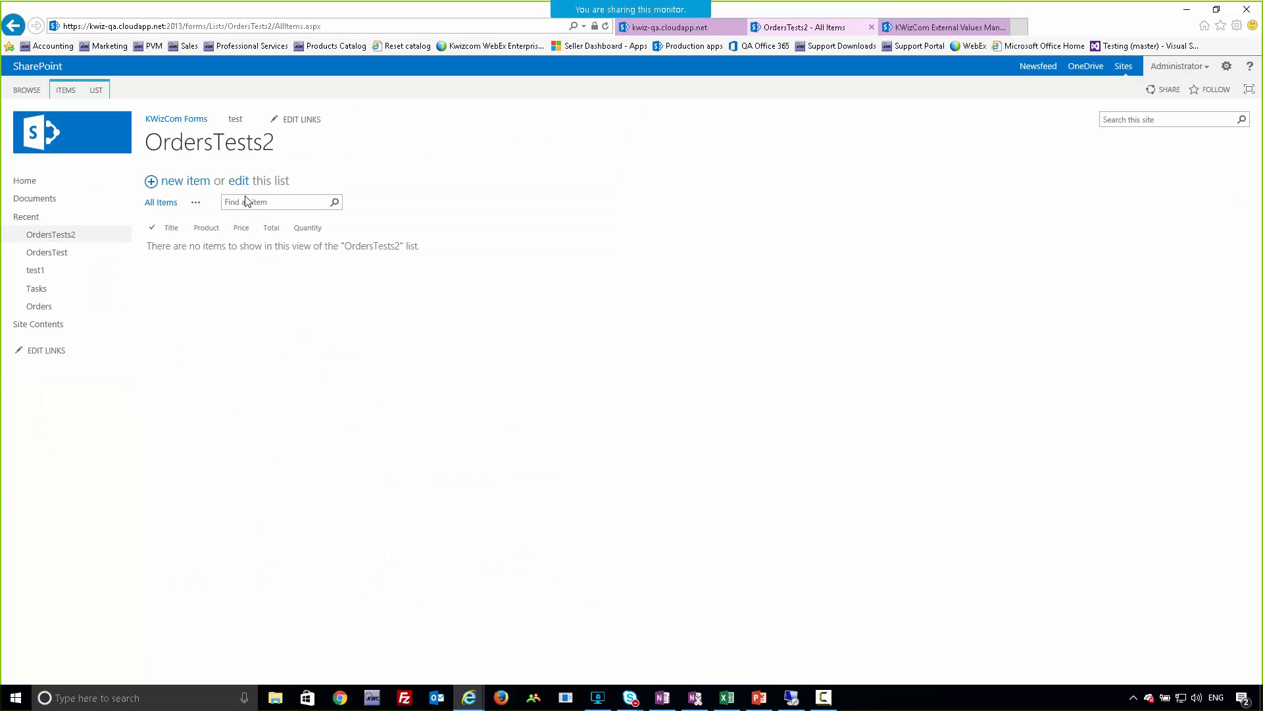
click(186, 181)
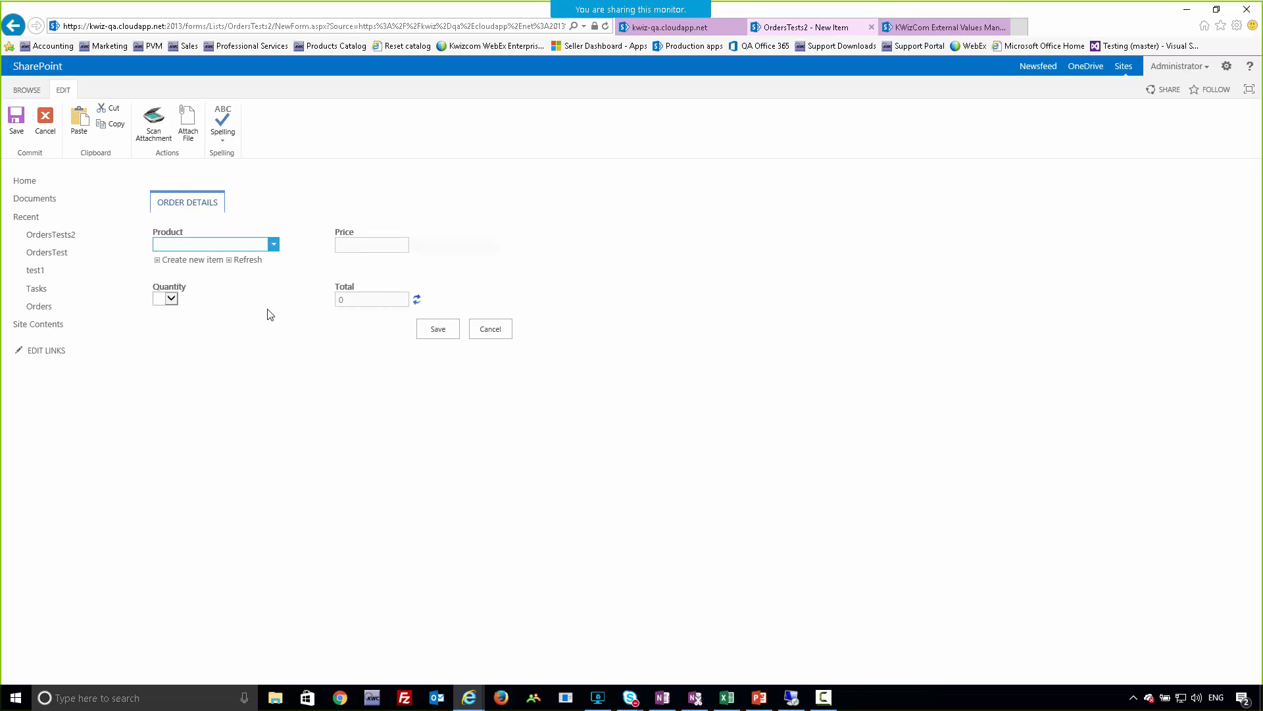
click(273, 244)
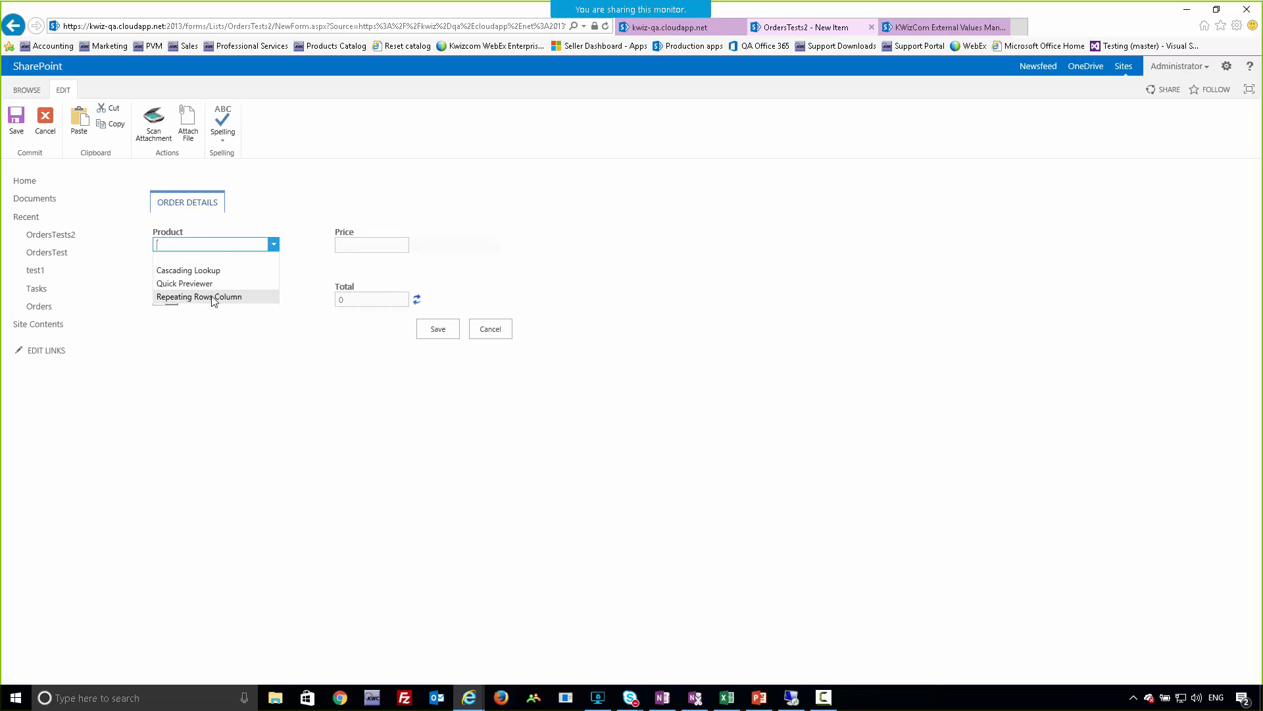
click(212, 297)
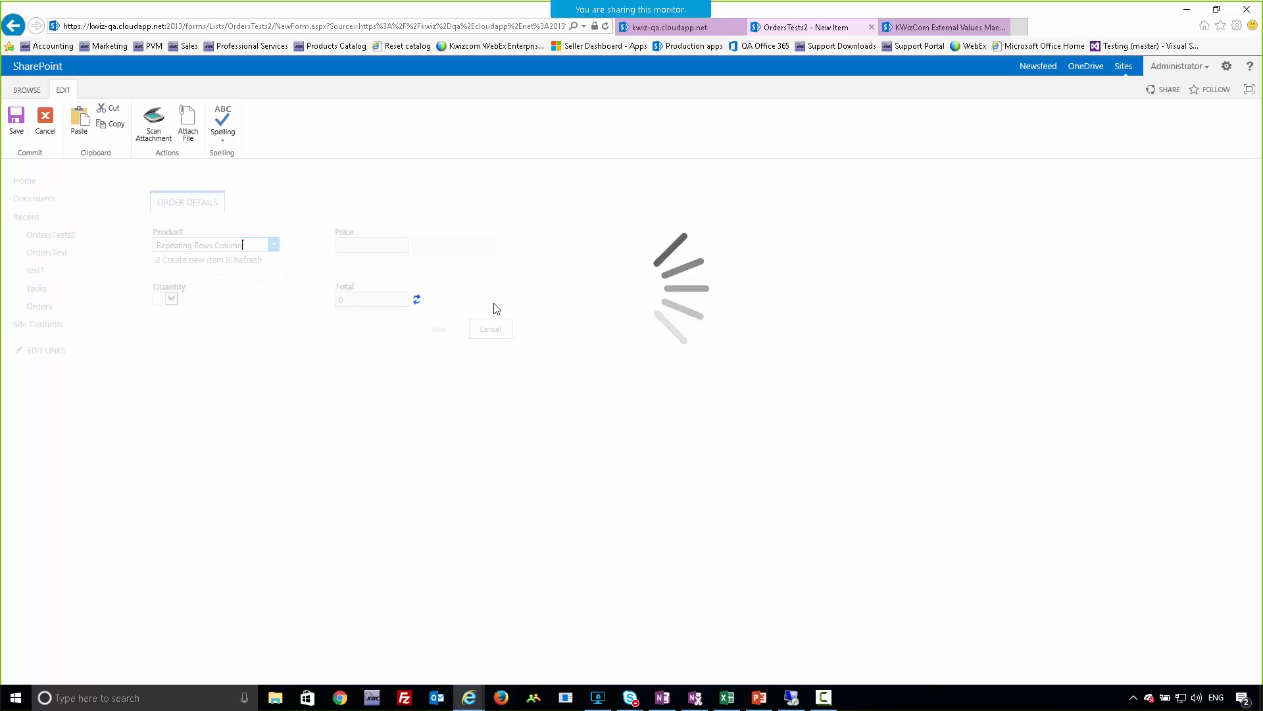
click(171, 298)
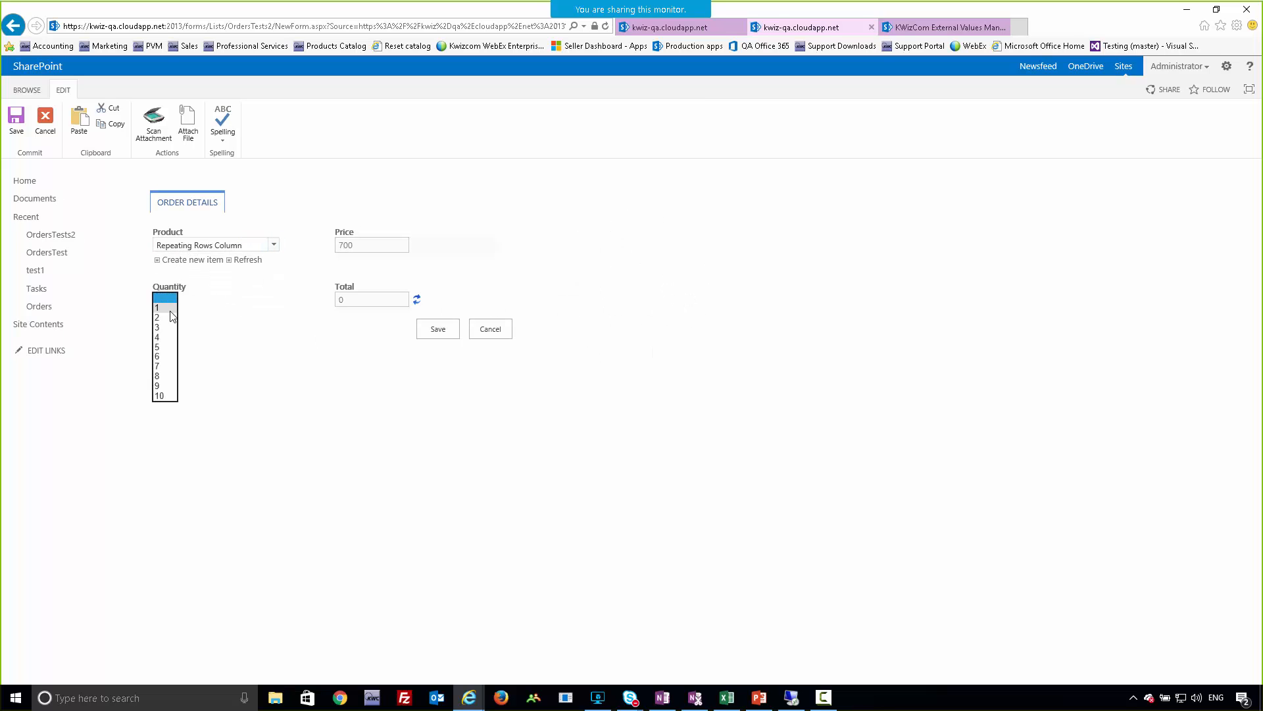
click(168, 347)
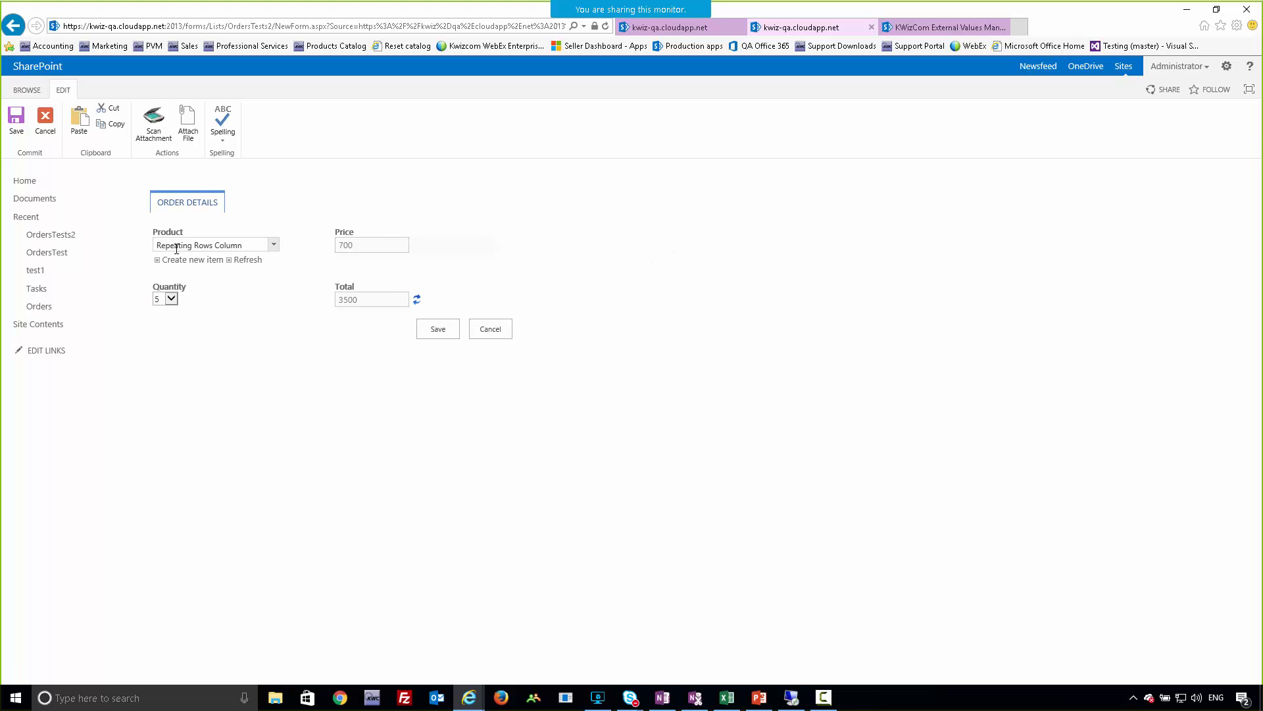
Change the new item's product to Quick Previewer to check the recalculation, and discard the form
click(202, 246)
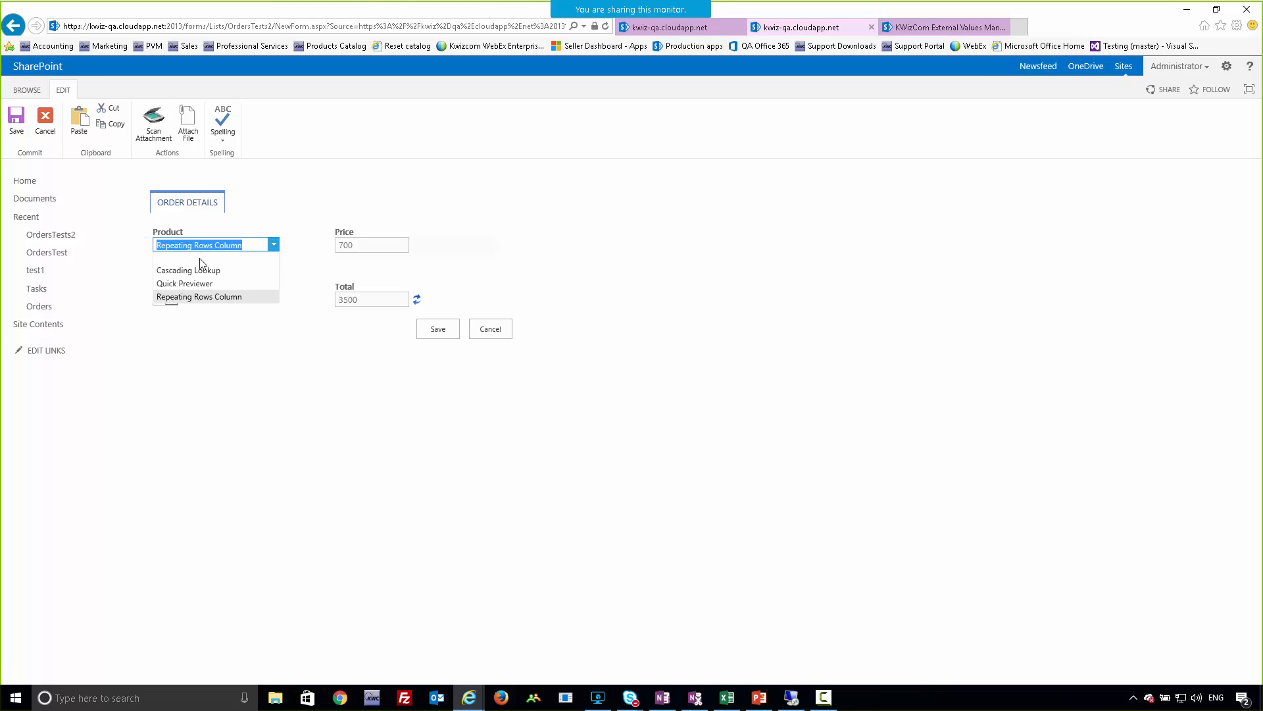
click(201, 284)
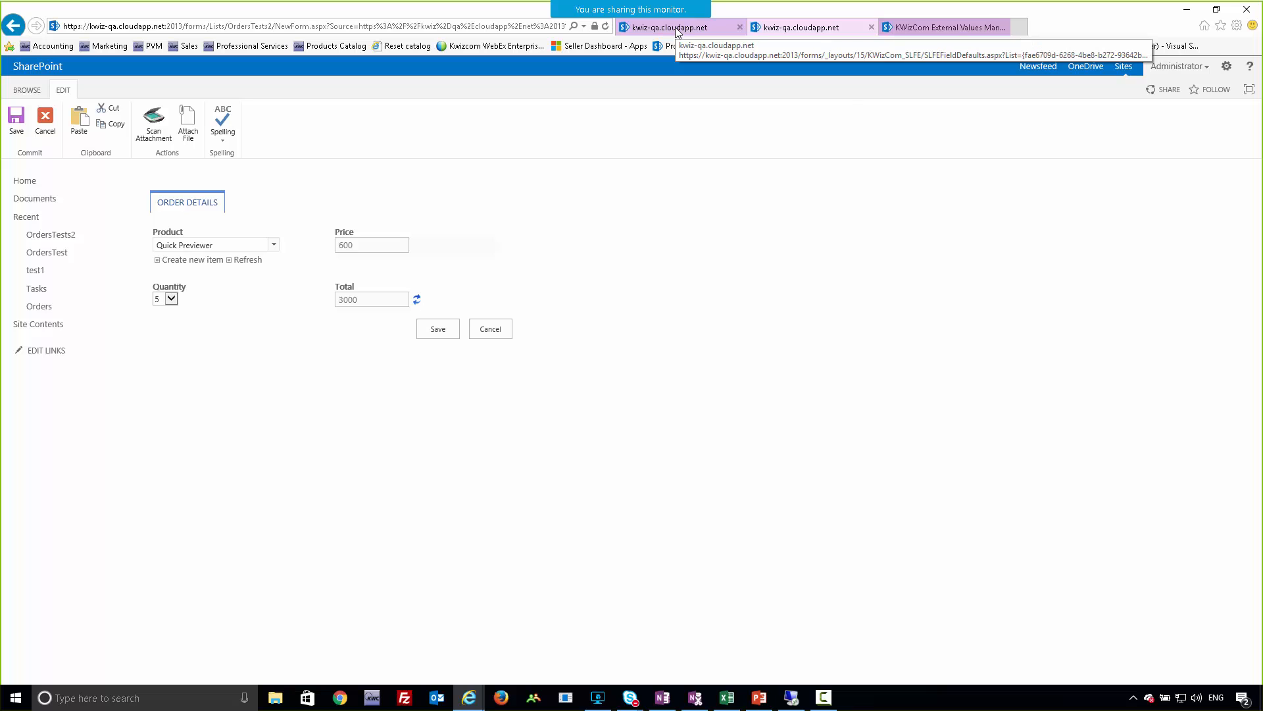
click(499, 334)
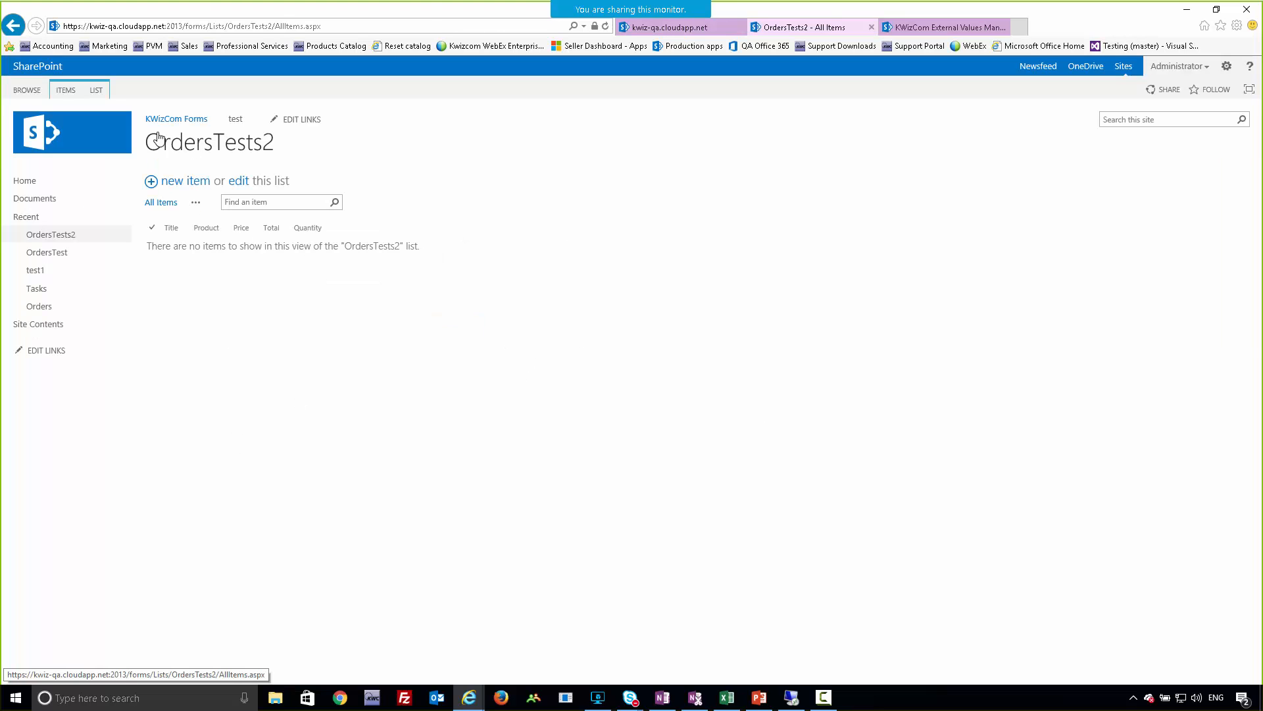
Open the Dynamic Default Values settings of the OrdersTests2 list and bring up the Price rule for editing
click(96, 89)
click(809, 134)
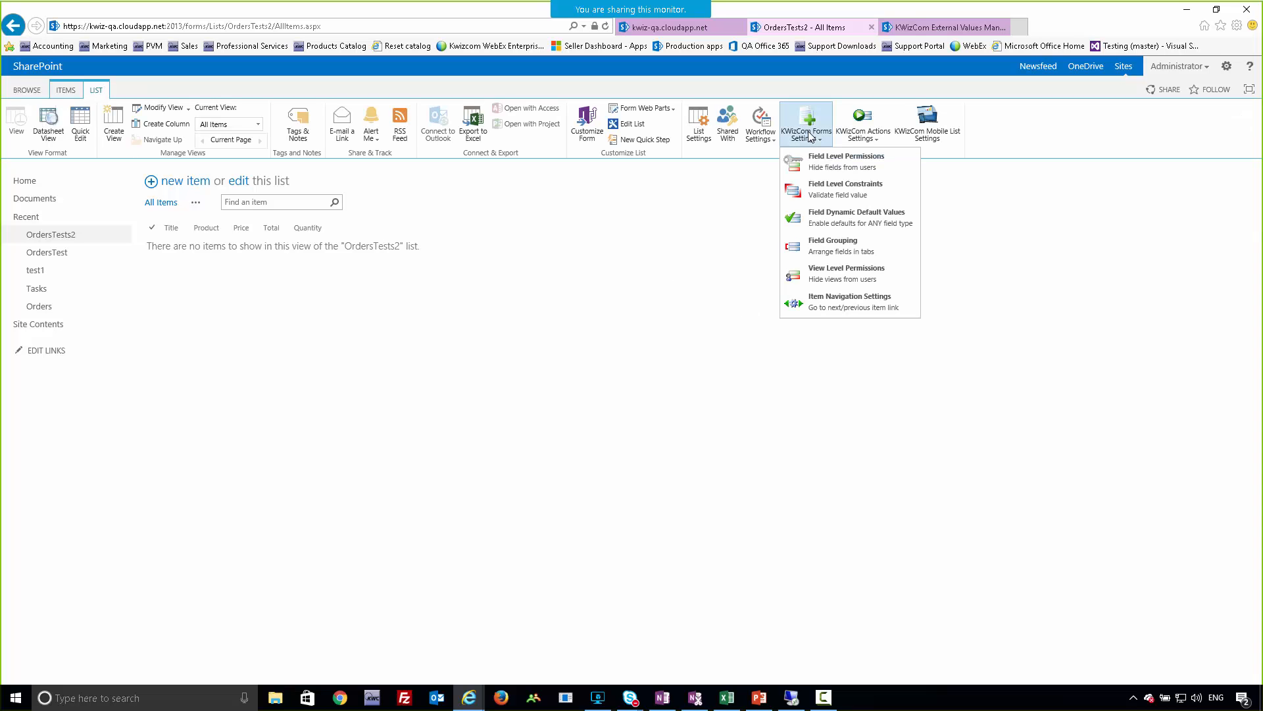
click(799, 219)
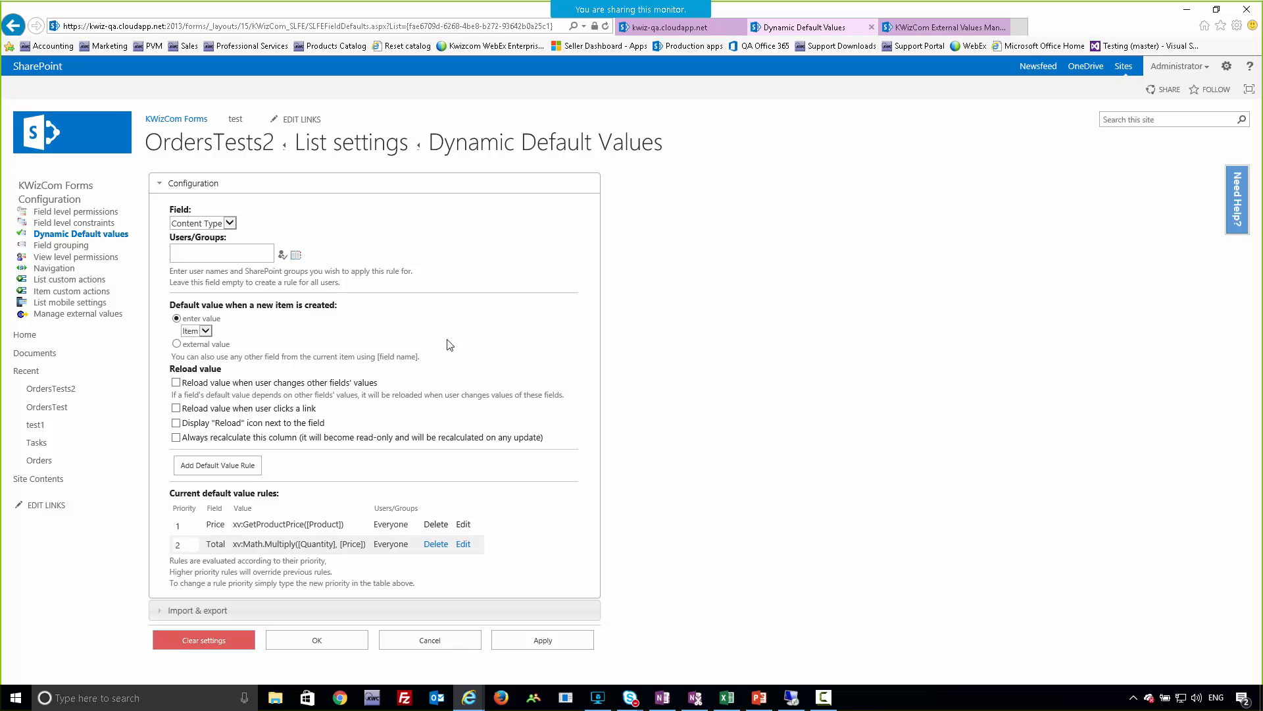
click(463, 524)
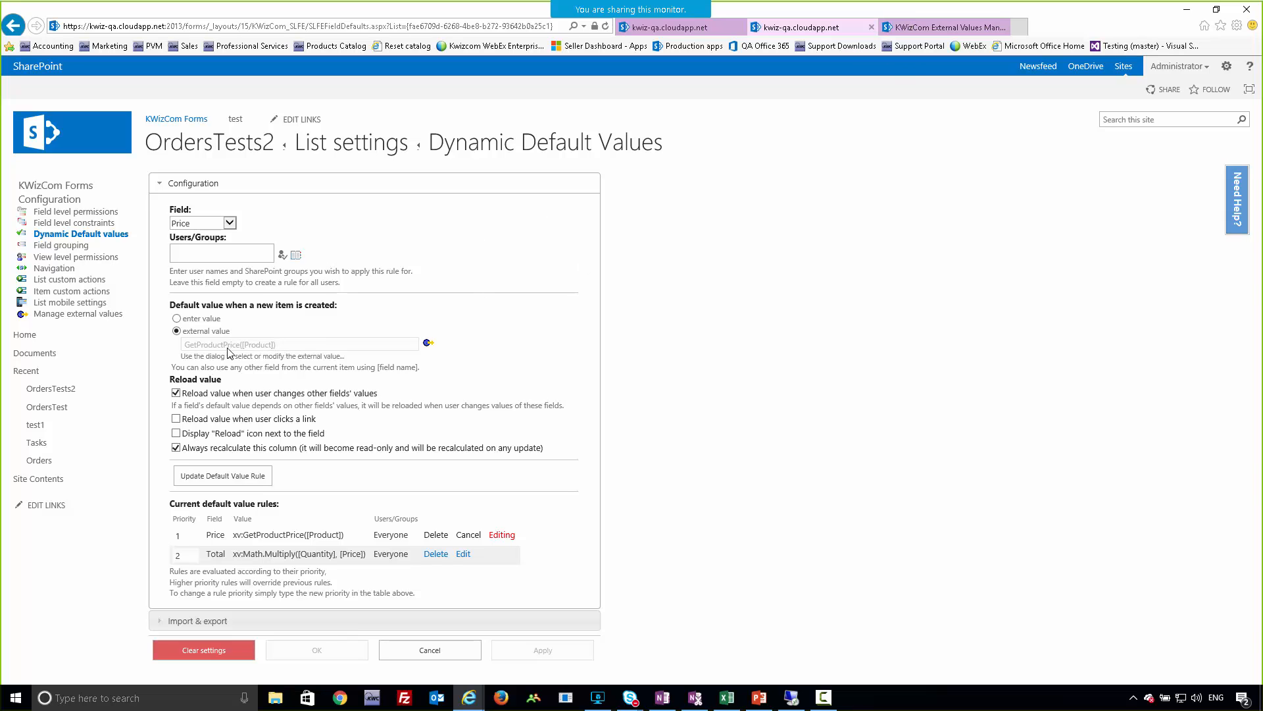
Open the GetProductPrice external value definition and examine its service URL, including the server address
click(915, 27)
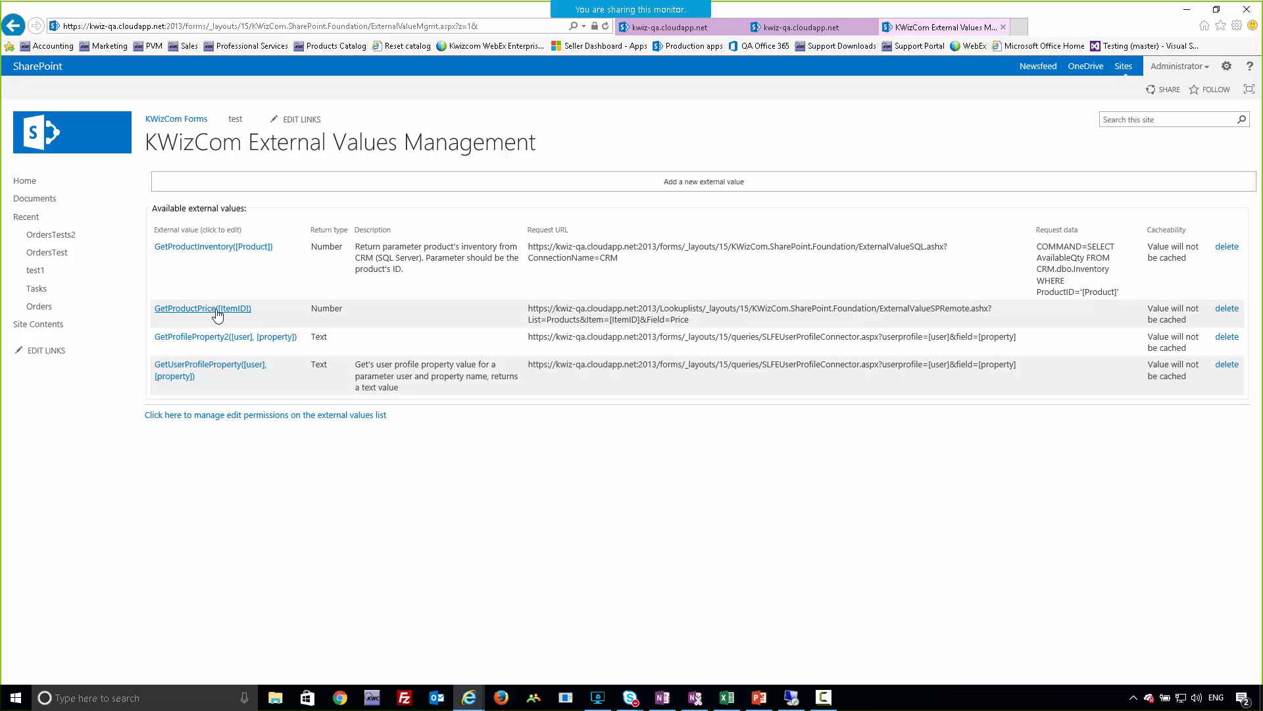
click(216, 312)
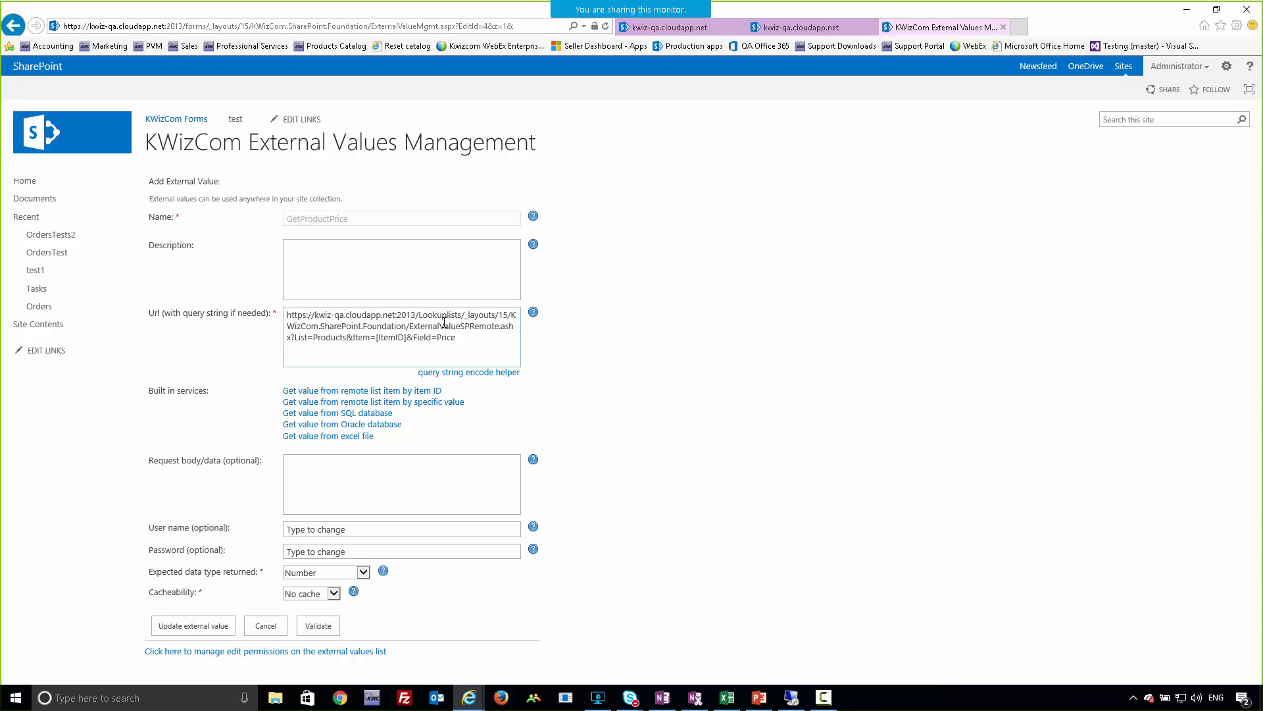
drag(474, 343, 287, 313)
click(598, 359)
drag(295, 336, 307, 337)
click(322, 317)
drag(316, 315, 415, 315)
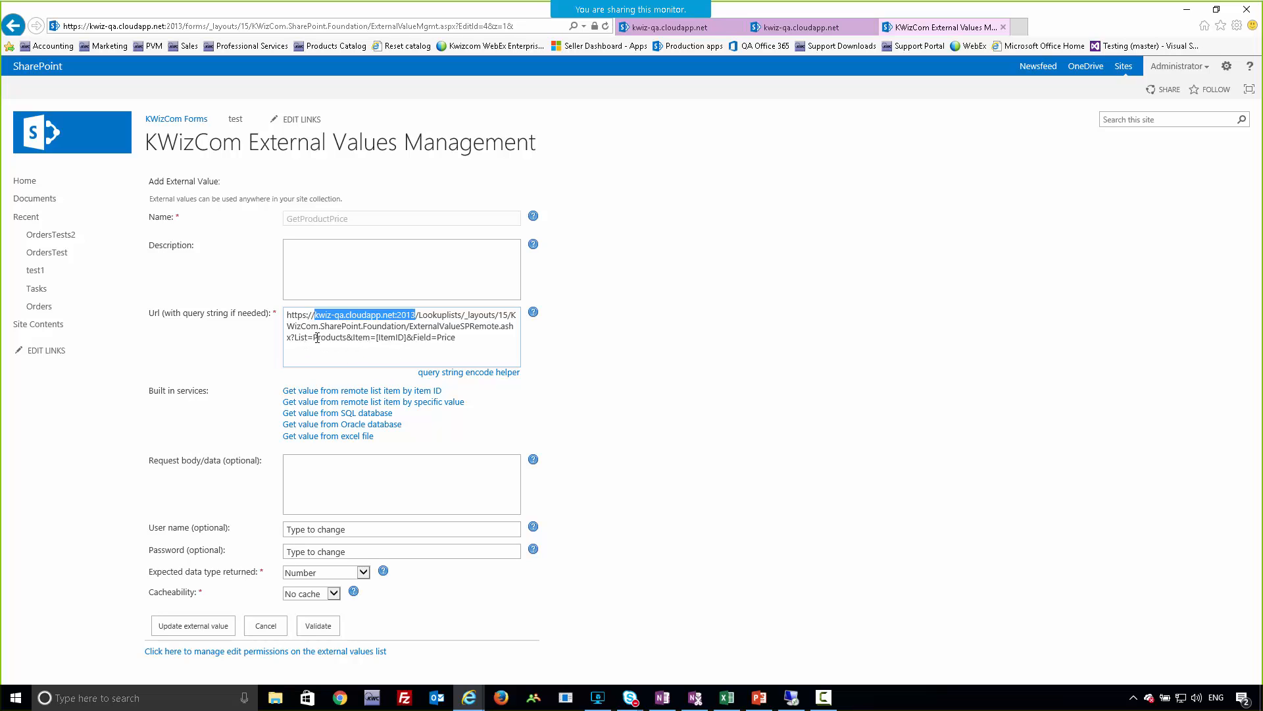
Examine the List, Item and Field parameters in the GetProductPrice URL, including the Products and Price values
drag(317, 338, 341, 336)
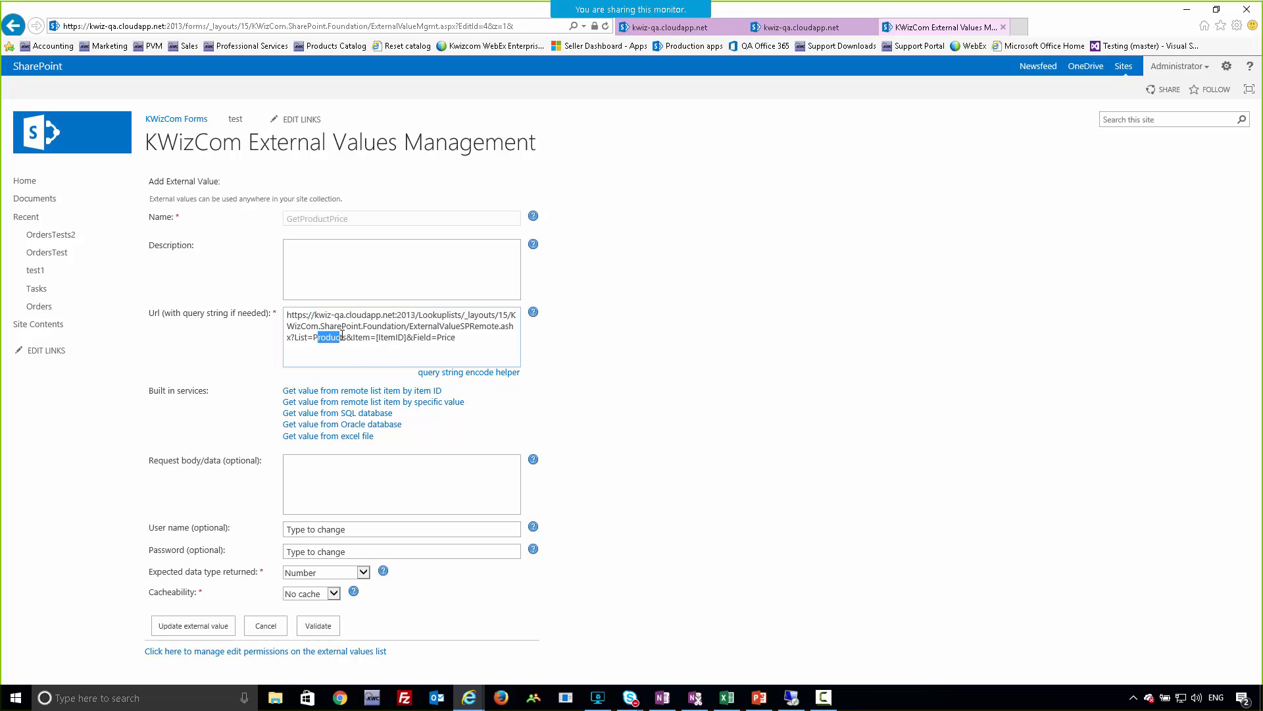
click(380, 355)
drag(377, 337, 393, 339)
click(392, 342)
drag(416, 337, 432, 337)
double_click(451, 337)
Start a new item in the Orders list and set its Agent to sales1
click(767, 29)
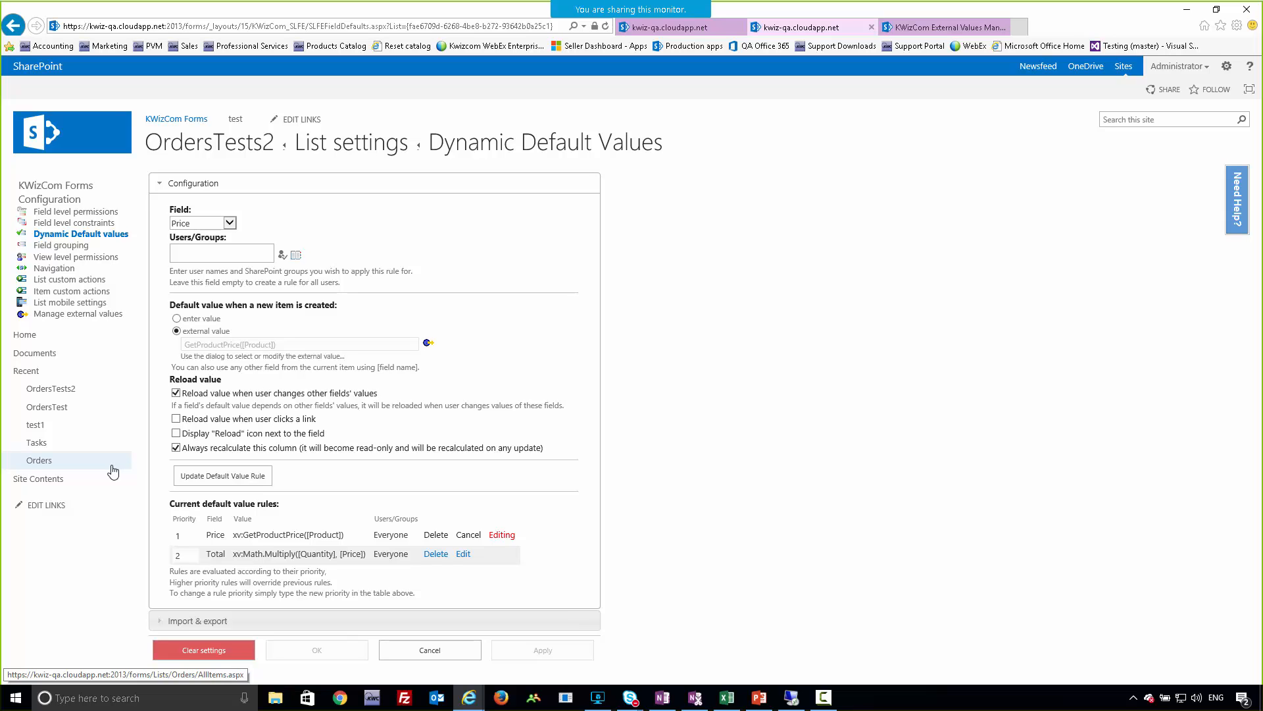
click(41, 461)
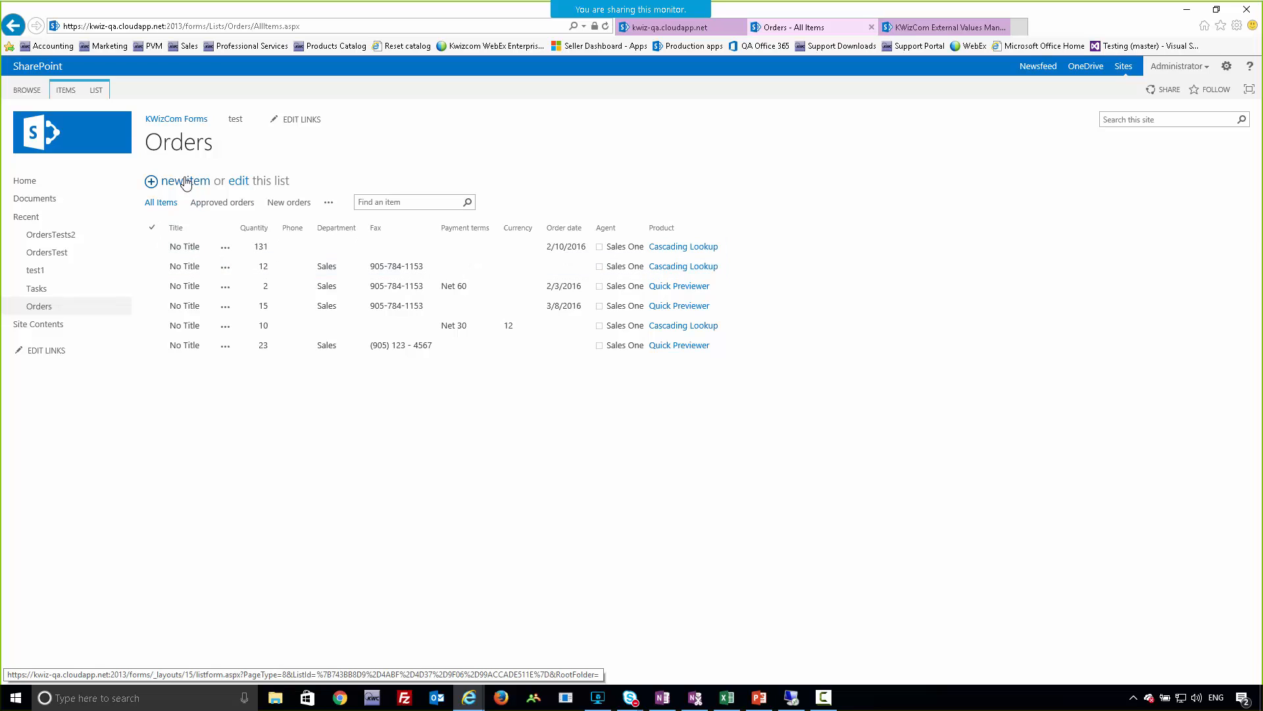
click(186, 183)
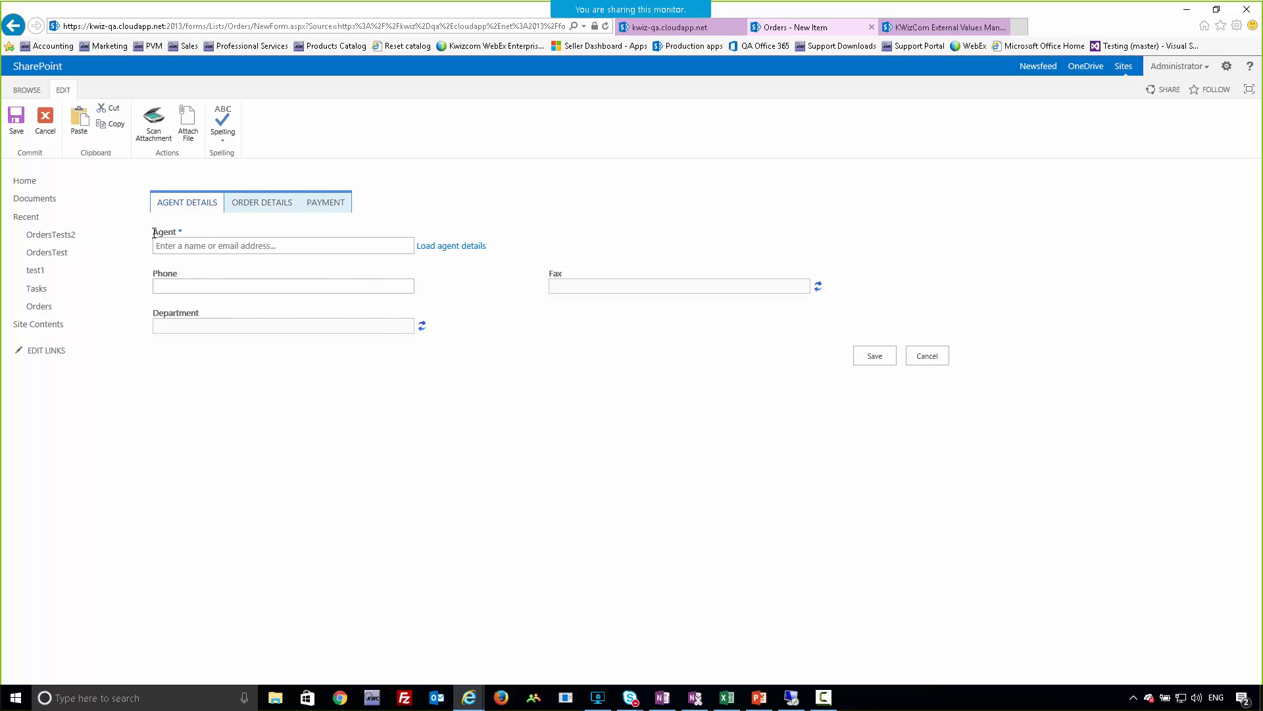
drag(153, 233, 192, 231)
click(185, 245)
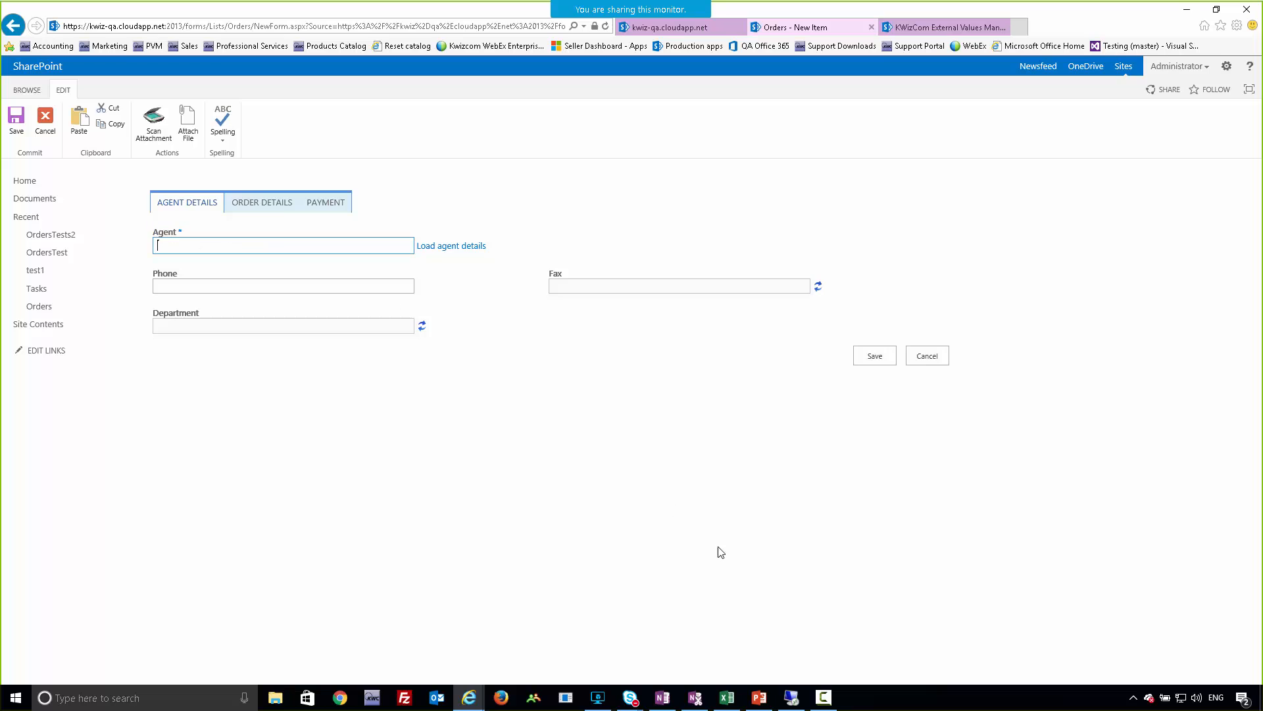
text(sales)
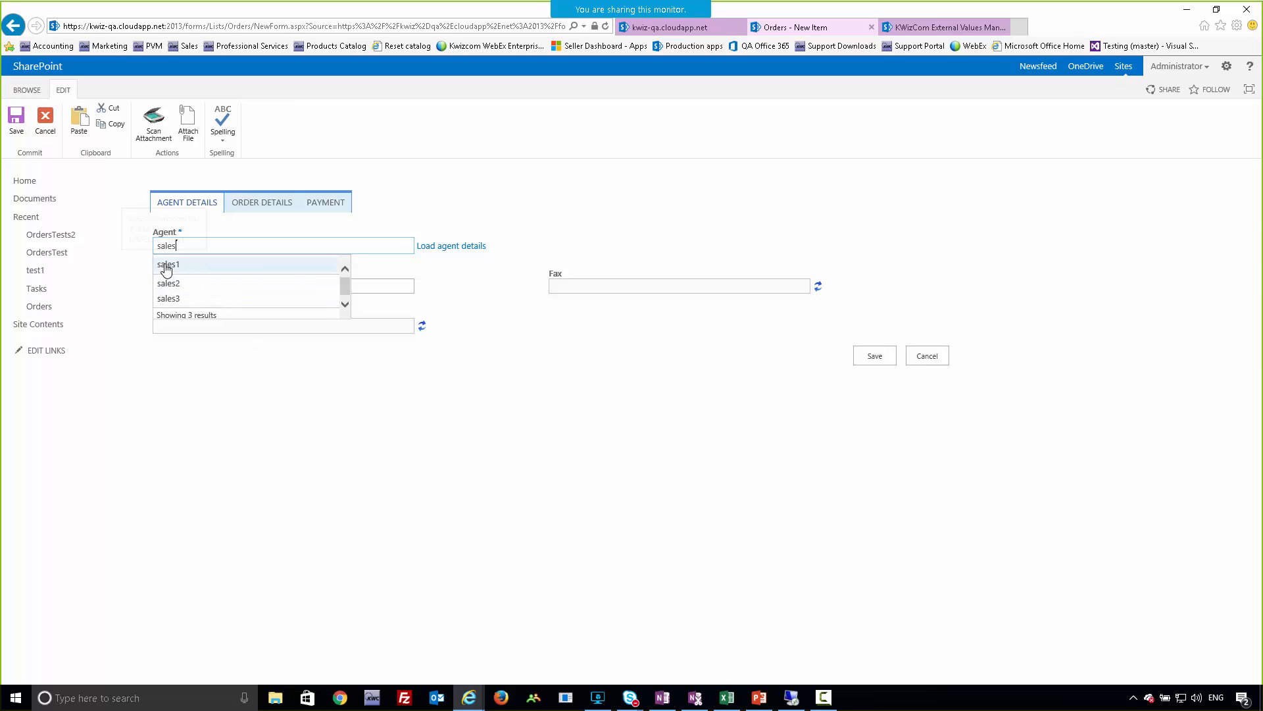
click(166, 265)
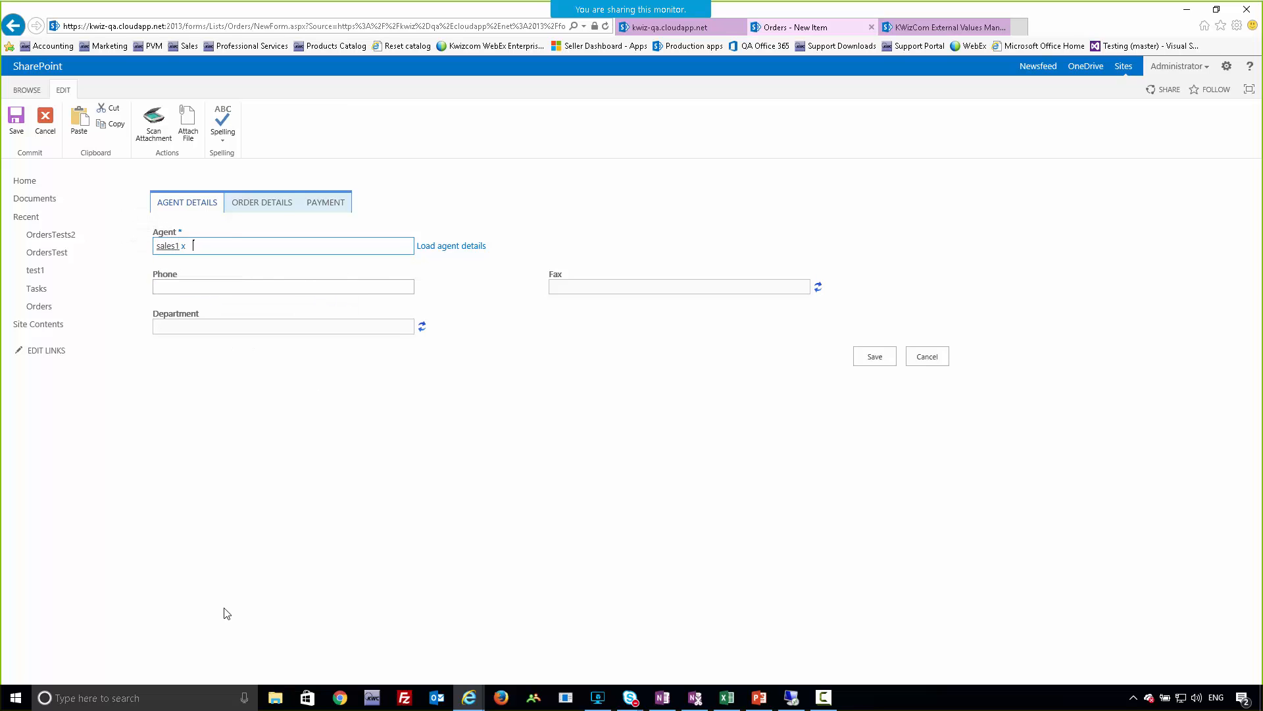
Load the agent details to check the Fax and Department fields, and discard the new order
click(440, 246)
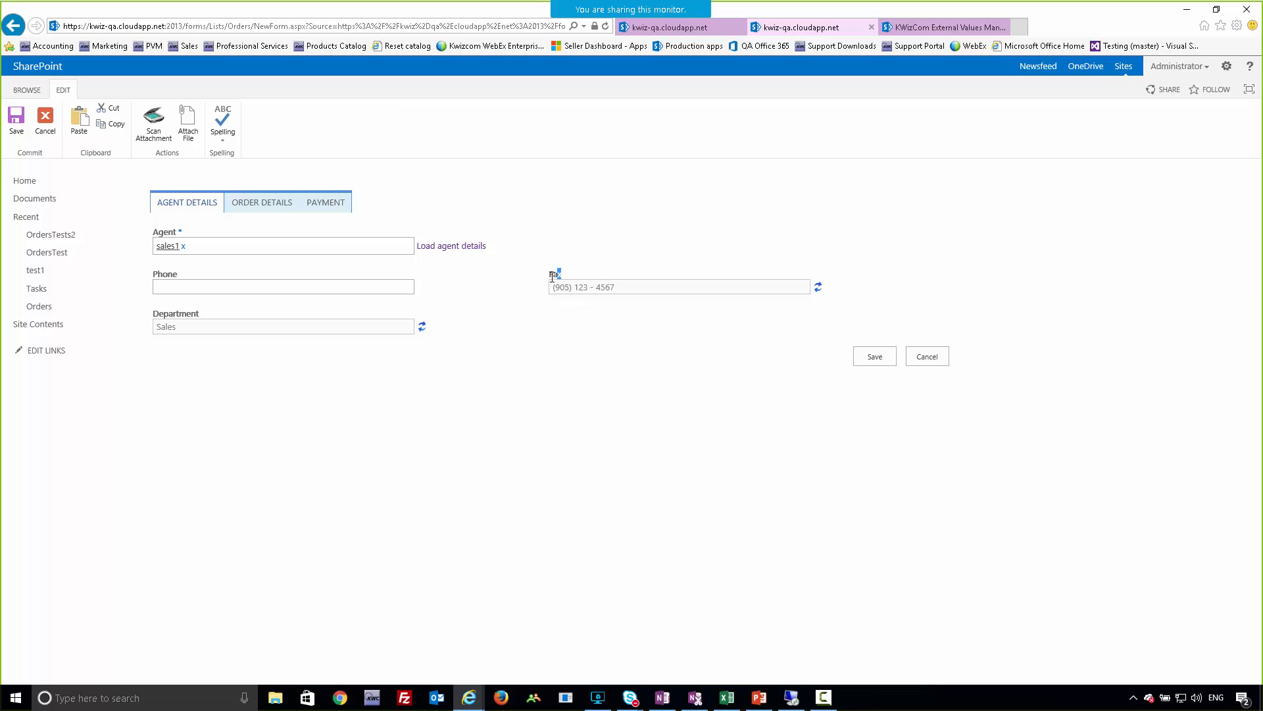
double_click(201, 317)
click(921, 361)
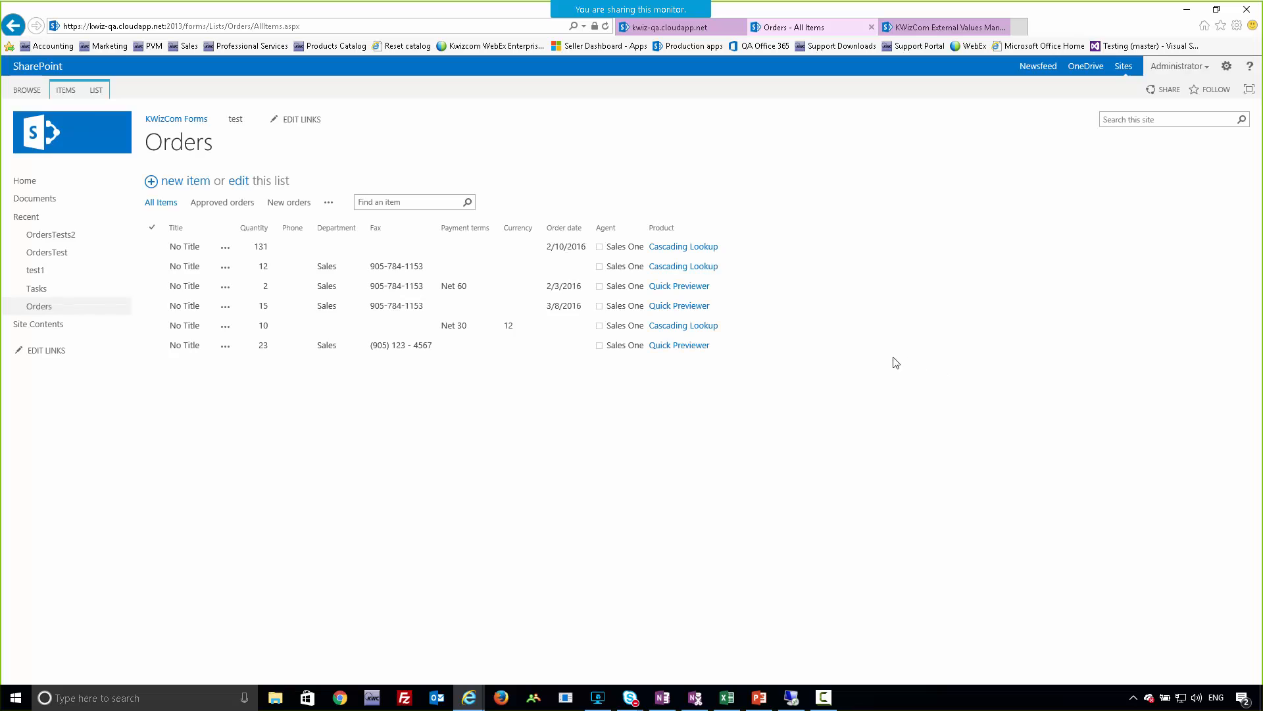
Open the Dynamic Default Values settings of the Orders list and show its current default value rules
click(97, 90)
click(808, 129)
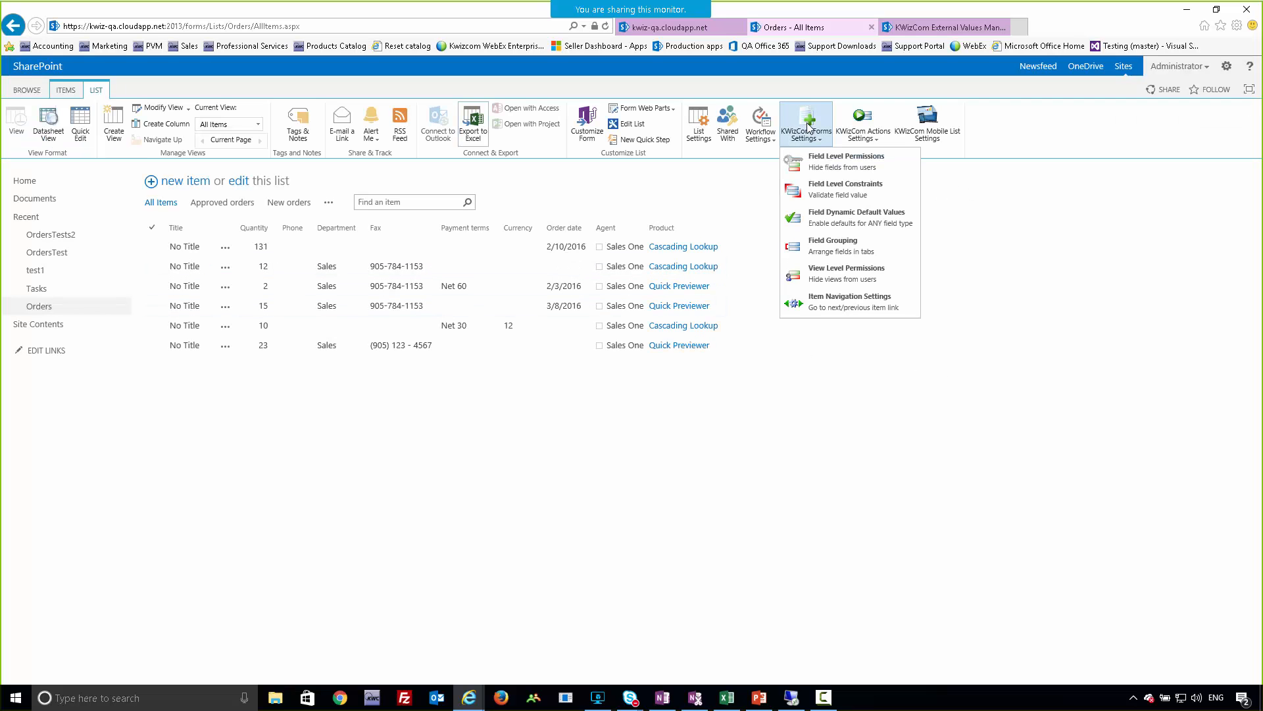
click(822, 219)
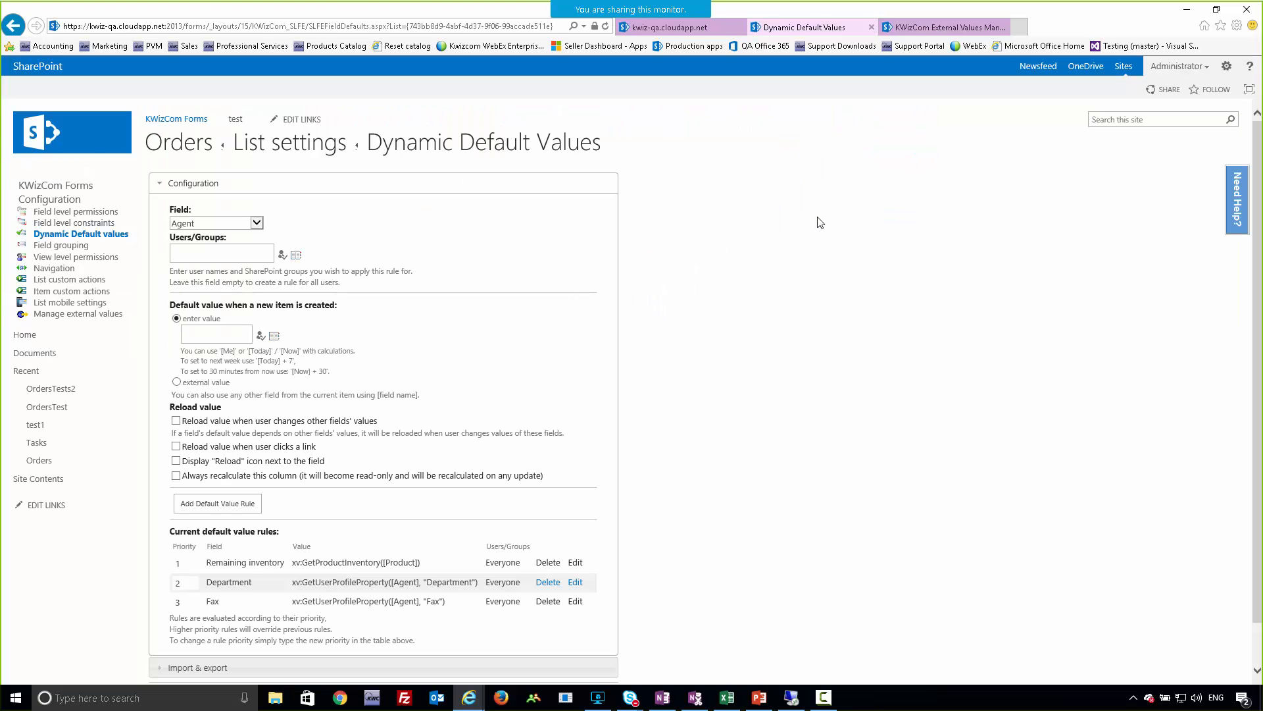
scroll(793, 559, down, 1)
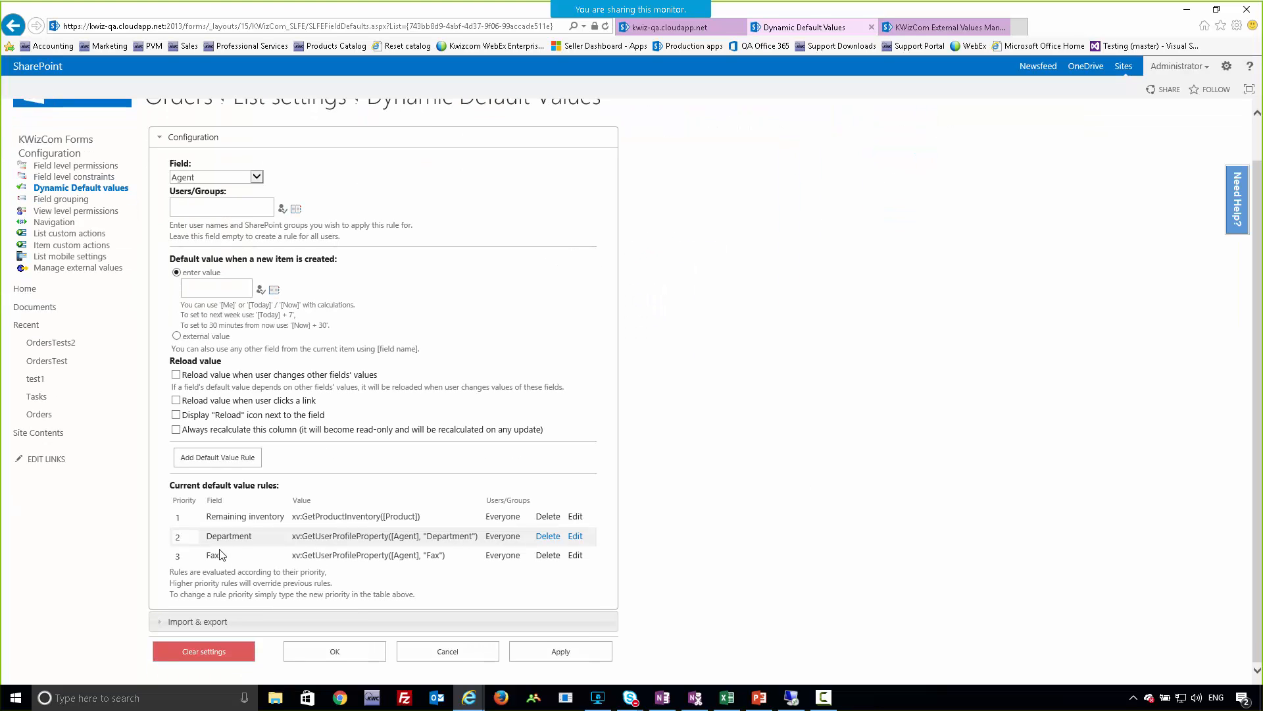
Examine how the Department and Fax rules use GetUserProfileProperty with the Agent field and a property name
double_click(252, 538)
click(221, 561)
drag(303, 541, 385, 543)
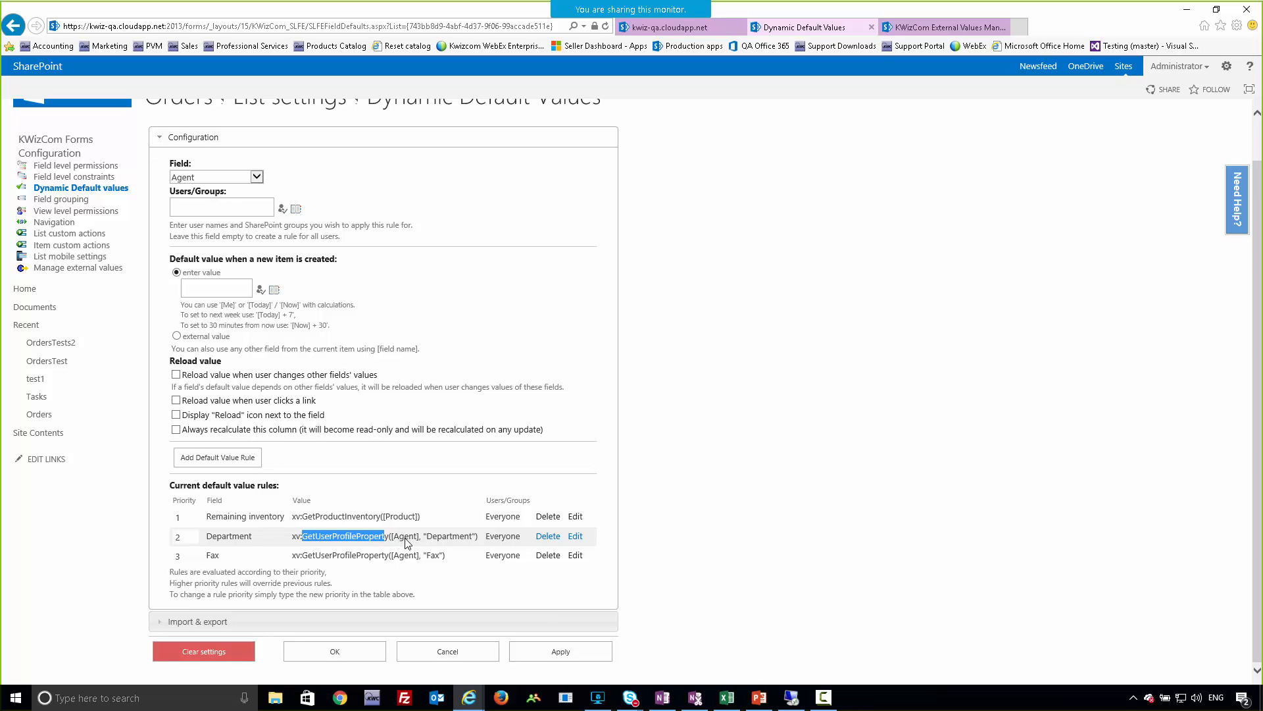
click(446, 543)
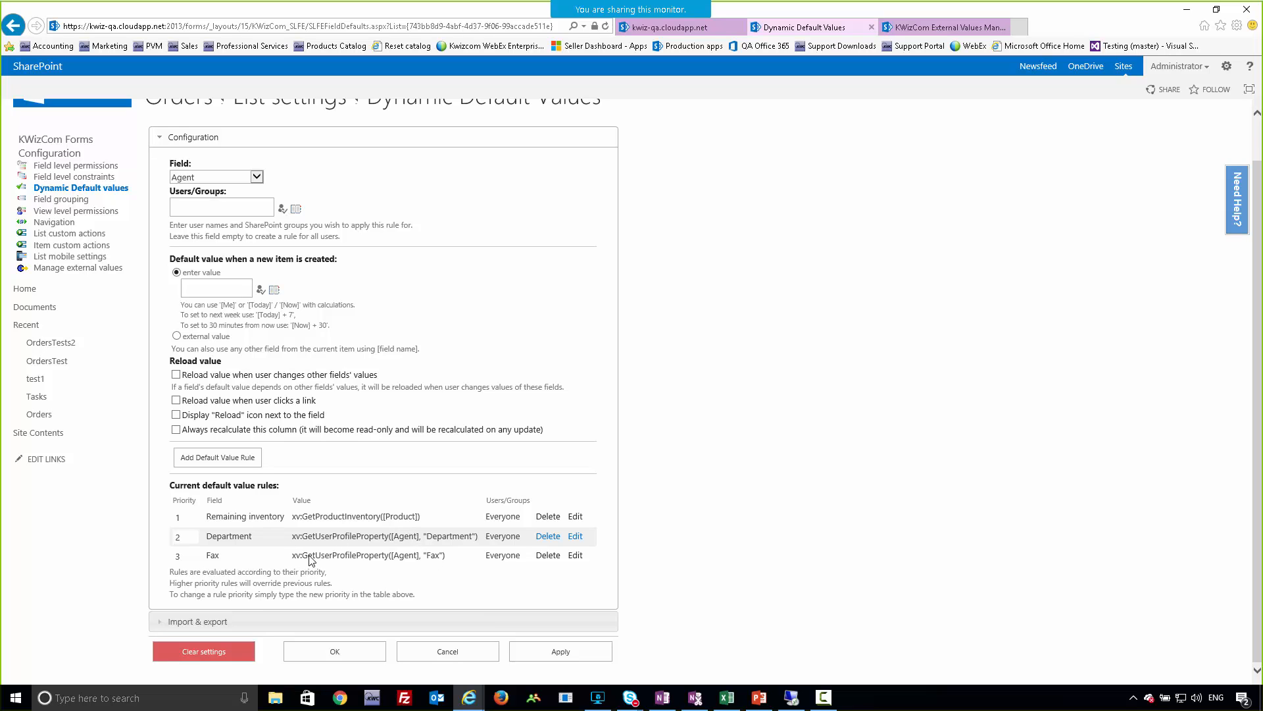
drag(308, 558, 388, 559)
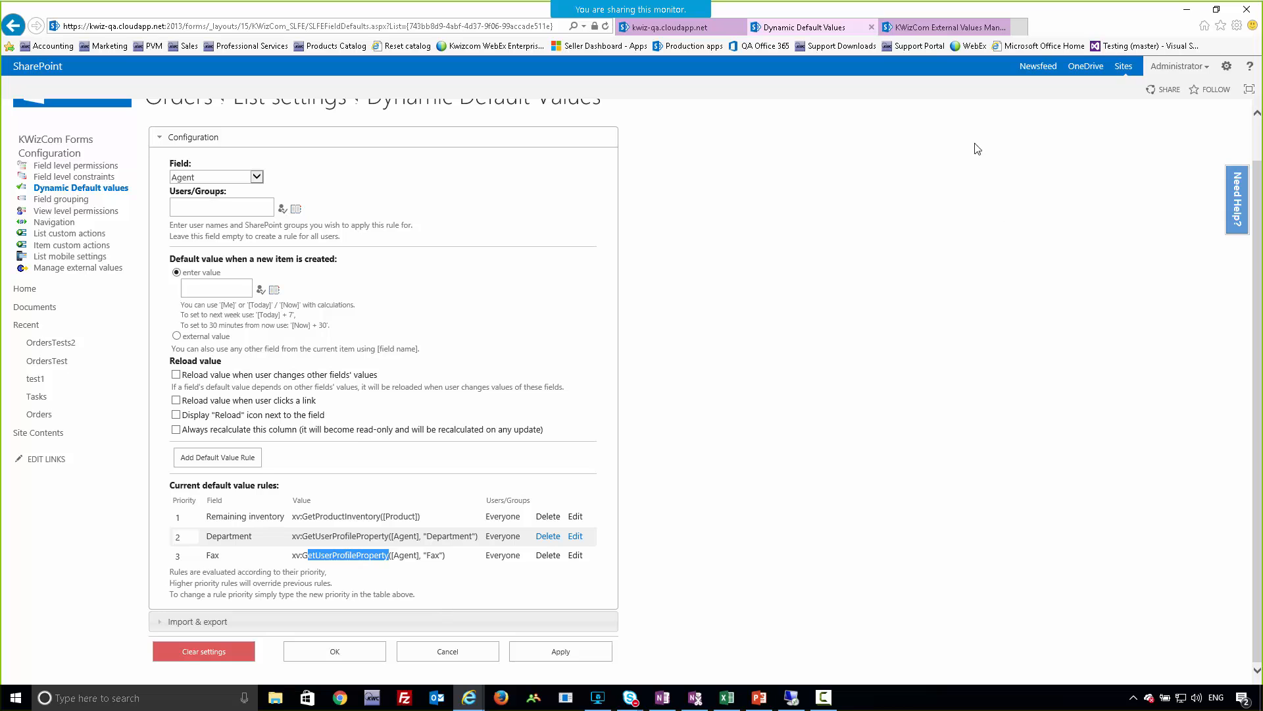
Close GetProductPrice without saving and open the GetUserProfileProperty definition to examine the SLFEUserProfileConnector.aspx page in its URL
click(937, 28)
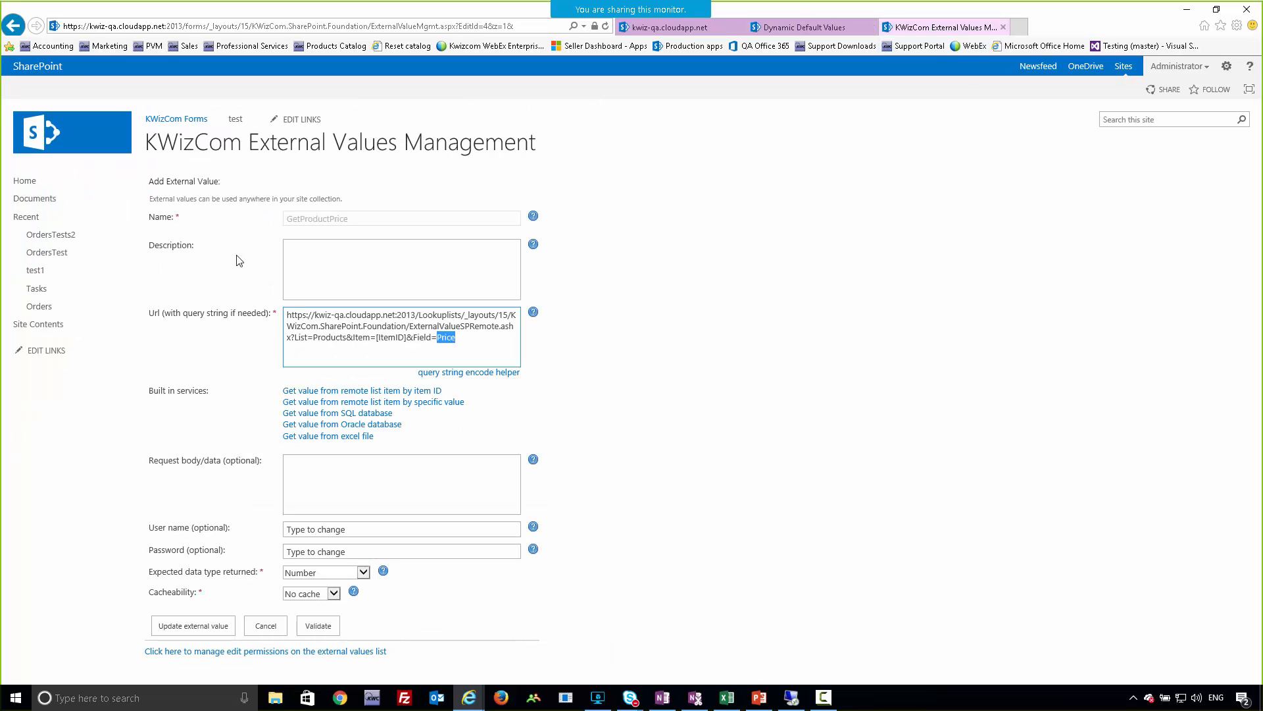
click(270, 627)
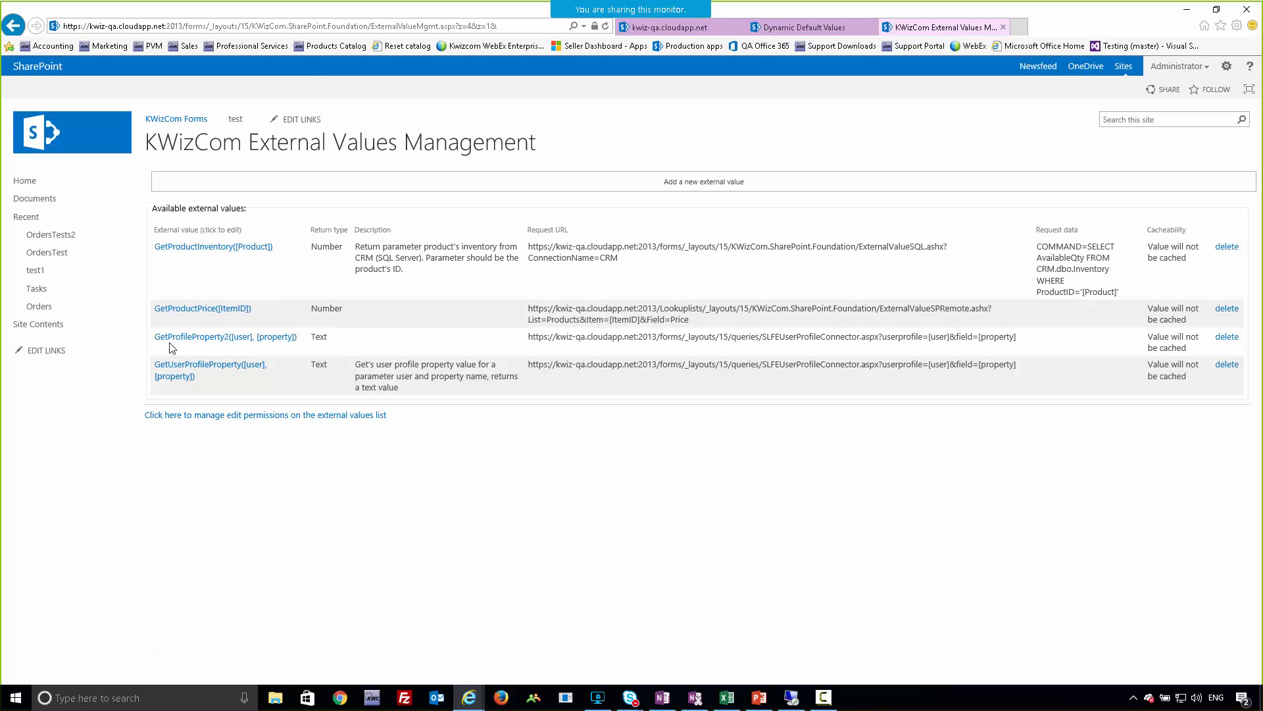
drag(219, 387, 165, 368)
click(218, 369)
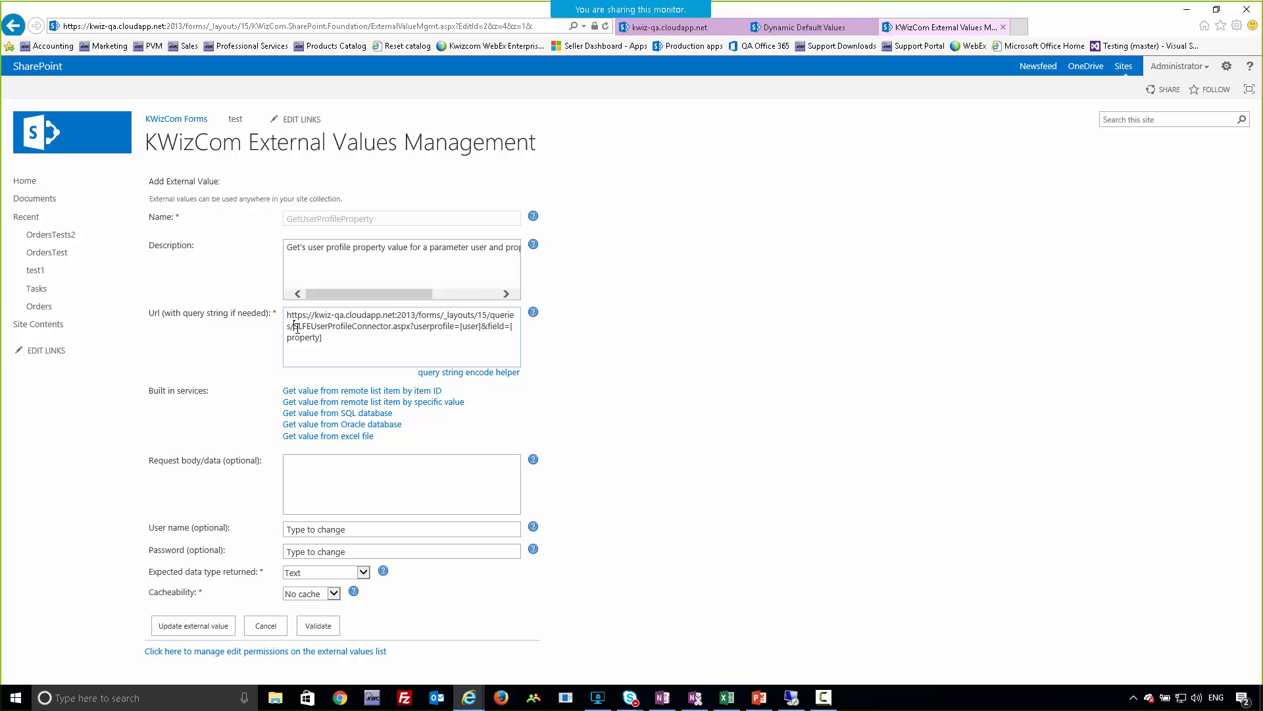
drag(294, 327, 408, 327)
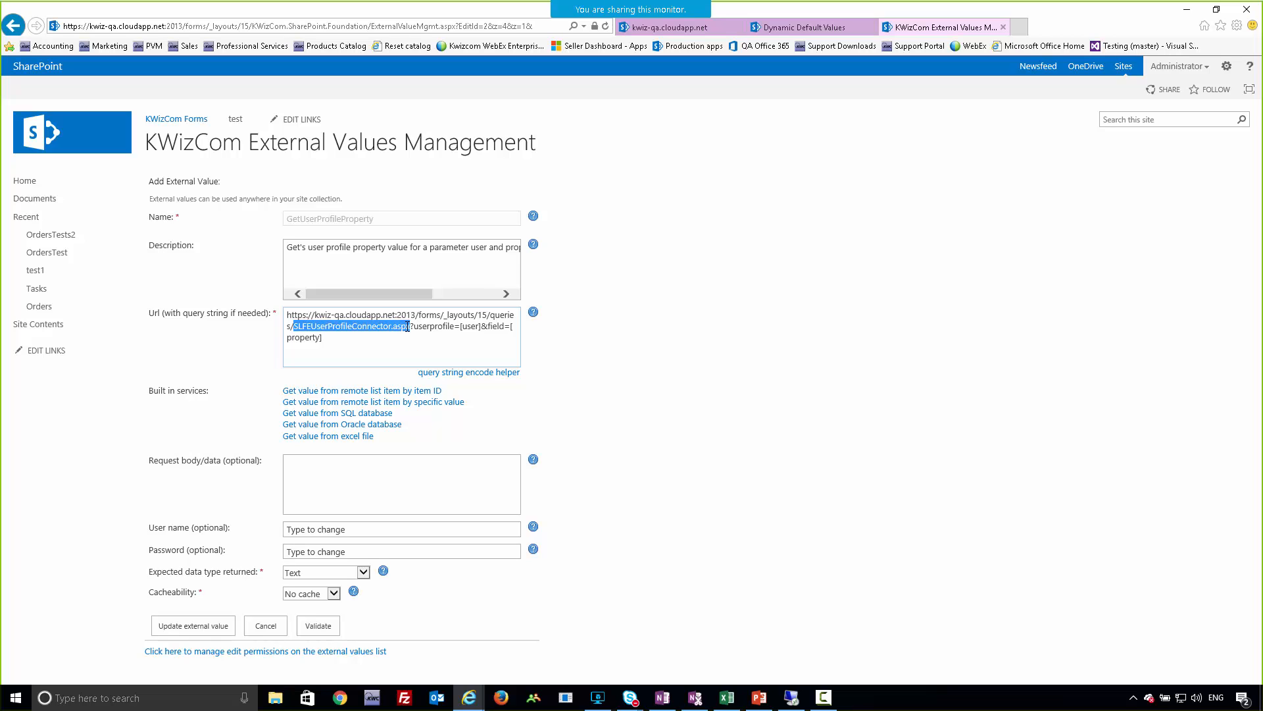